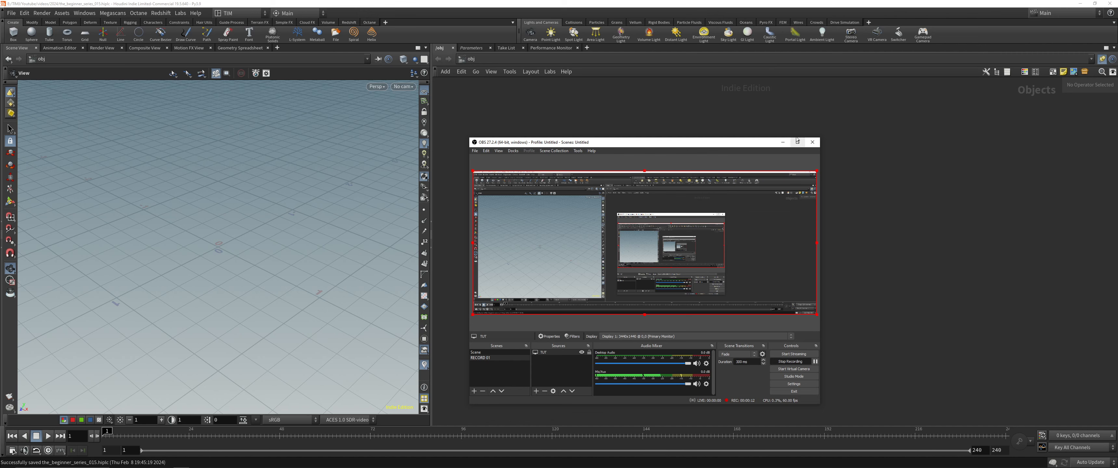
Step: Switch to the Chrome window with the TIMJ Course Bundle page and look through the courses it contains
click(783, 142)
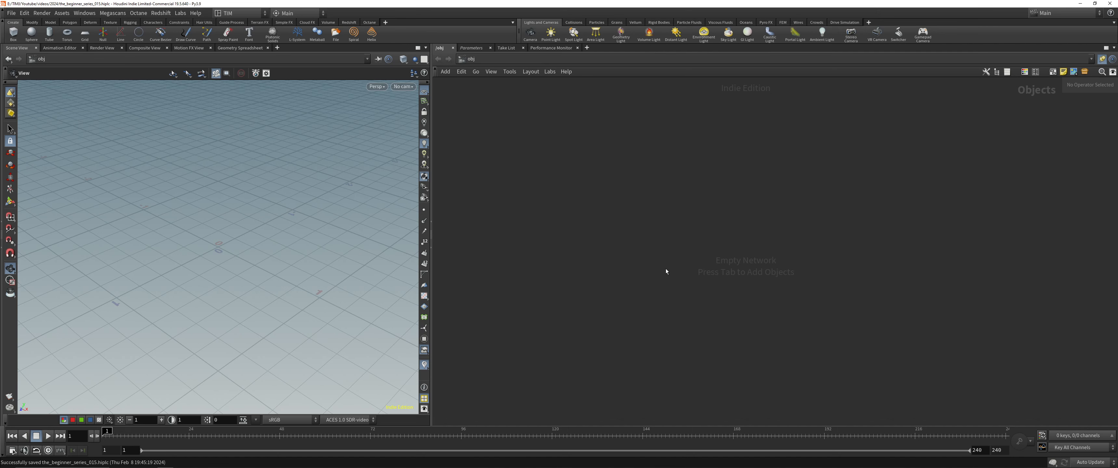
key(alt+Tab)
key(alt+Tab)
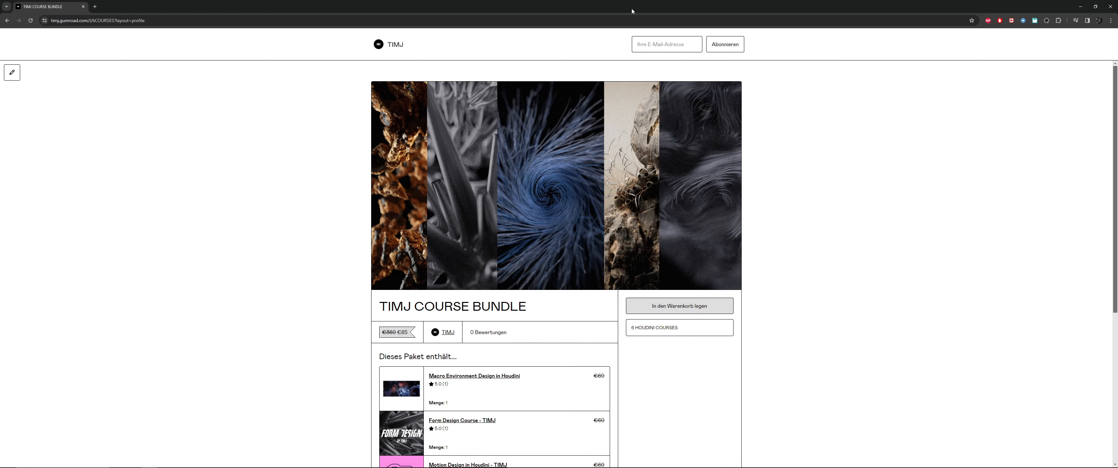
double_click(632, 11)
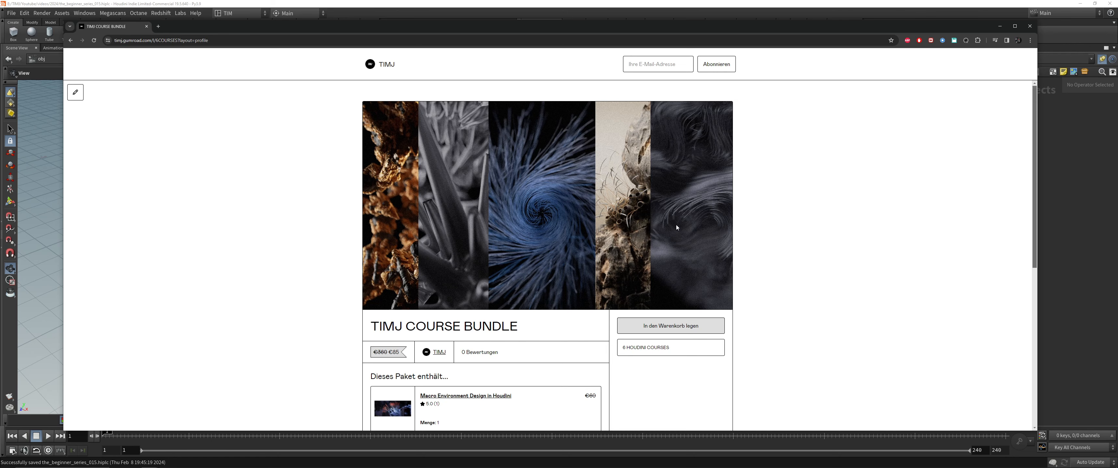
scroll(330, 213, down, 3)
scroll(378, 285, down, 1)
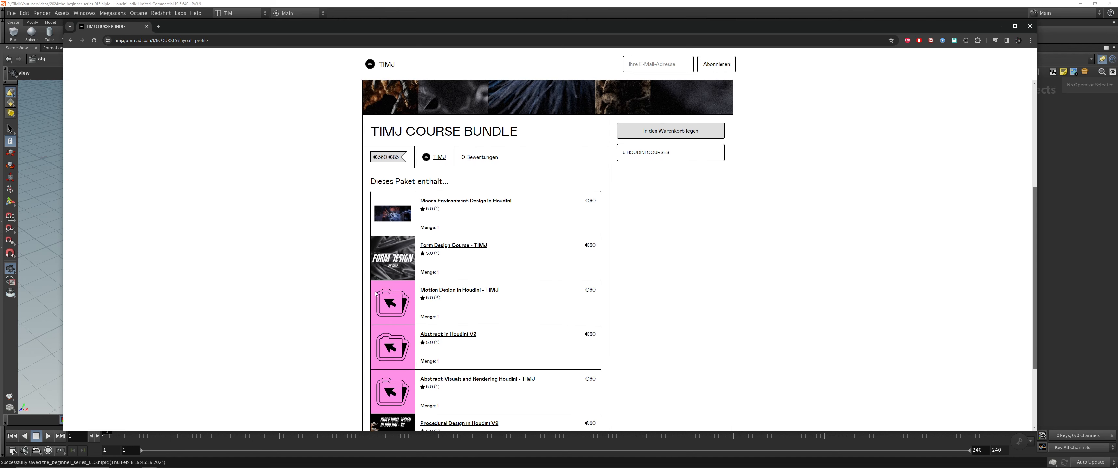
scroll(395, 351, down, 2)
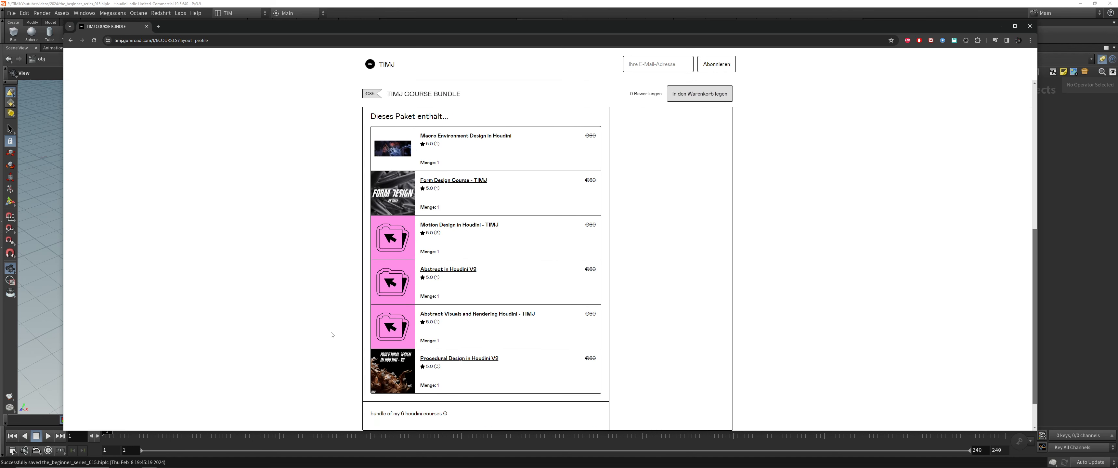
scroll(329, 313, up, 4)
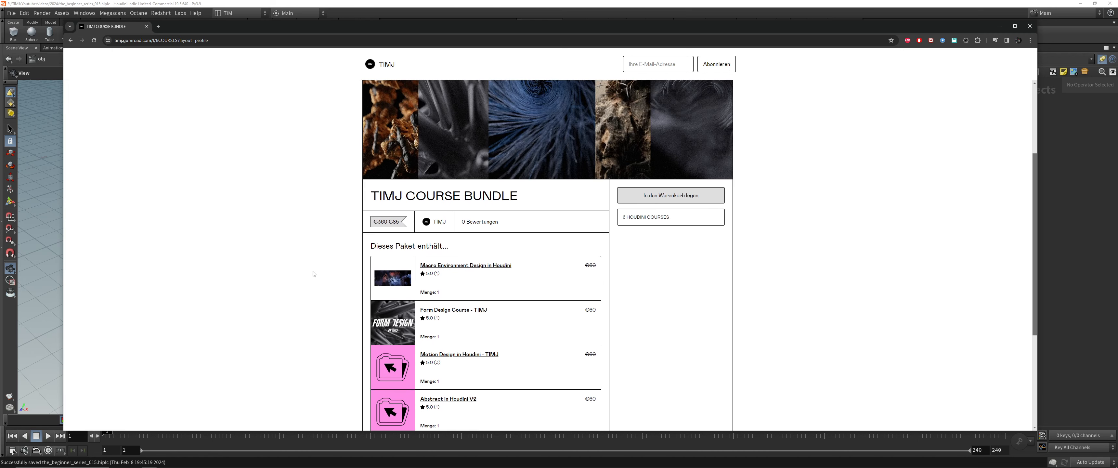
scroll(313, 274, up, 2)
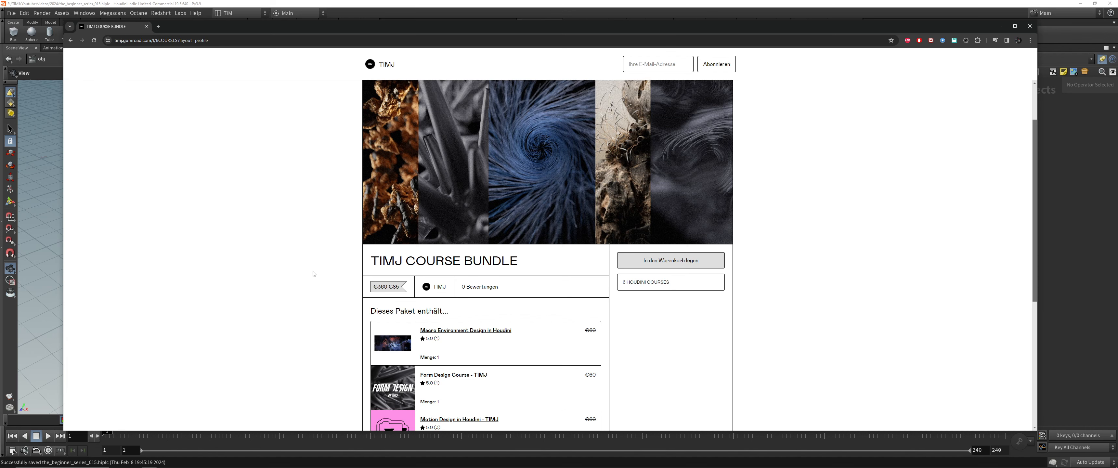
scroll(317, 275, up, 1)
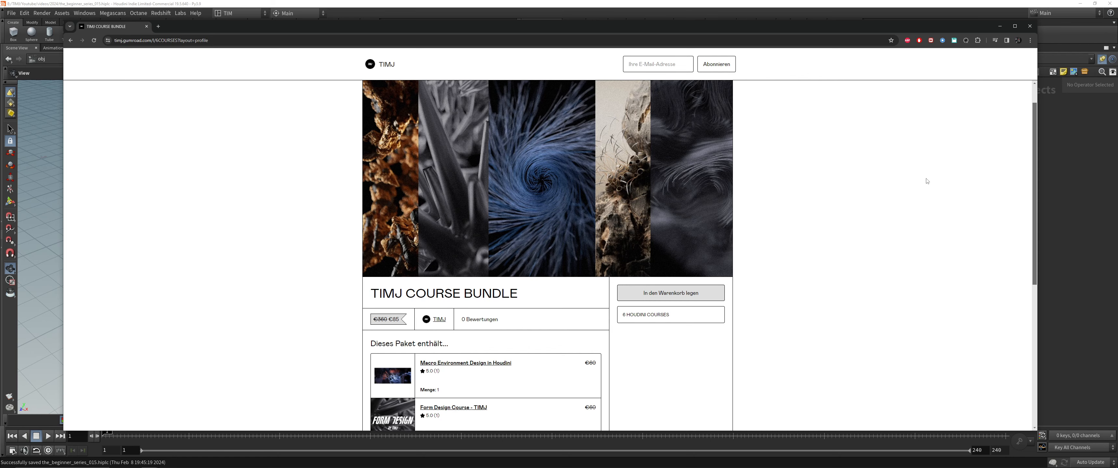
Step: Close the browser window with the course bundle page and return to Houdini
click(1005, 24)
key(alt+Tab)
key(Tab)
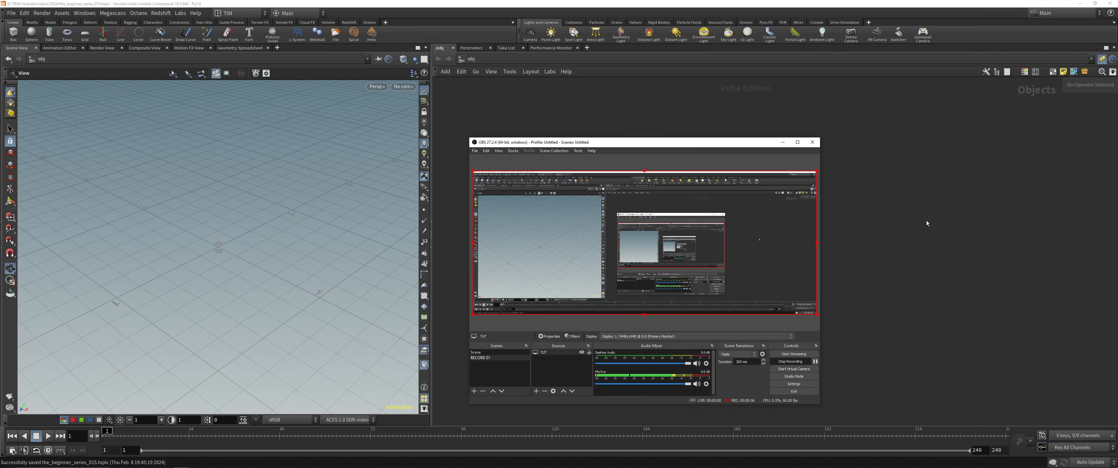
click(925, 220)
key(alt+Tab)
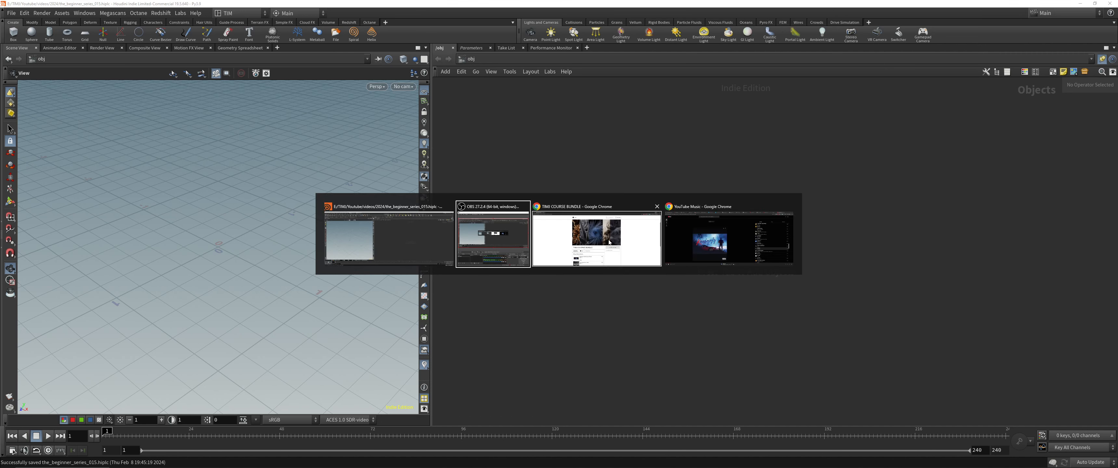
click(657, 207)
click(622, 298)
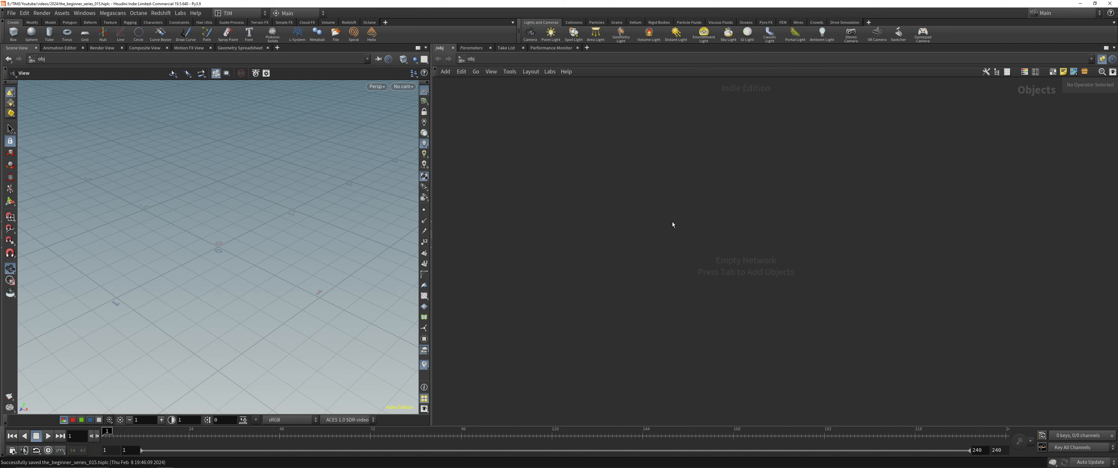
Step: Try the Build desktop layout and return to the TIM desktop
click(241, 13)
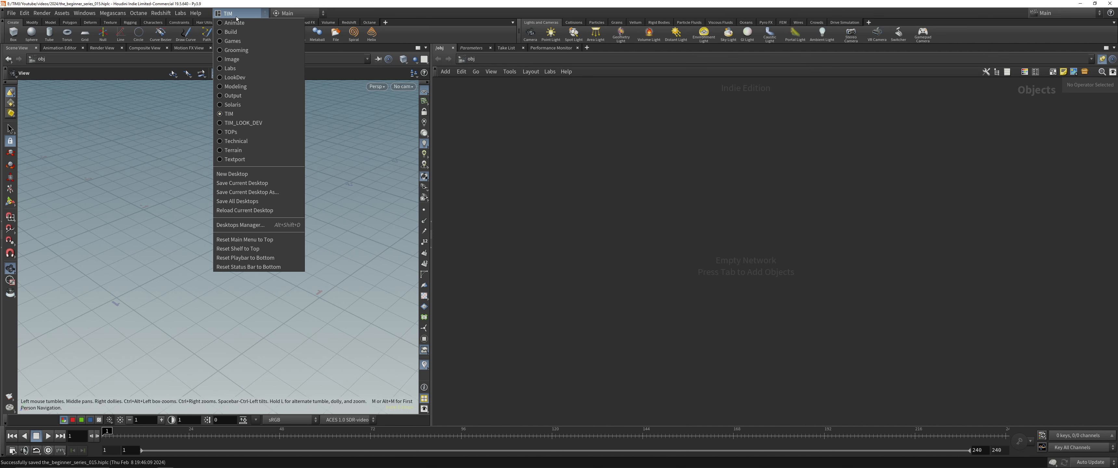
click(253, 39)
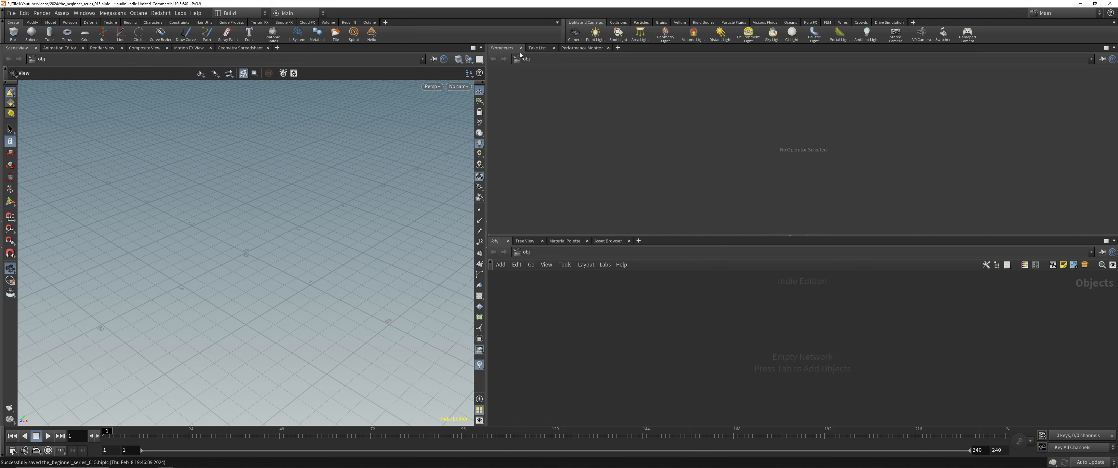
click(239, 13)
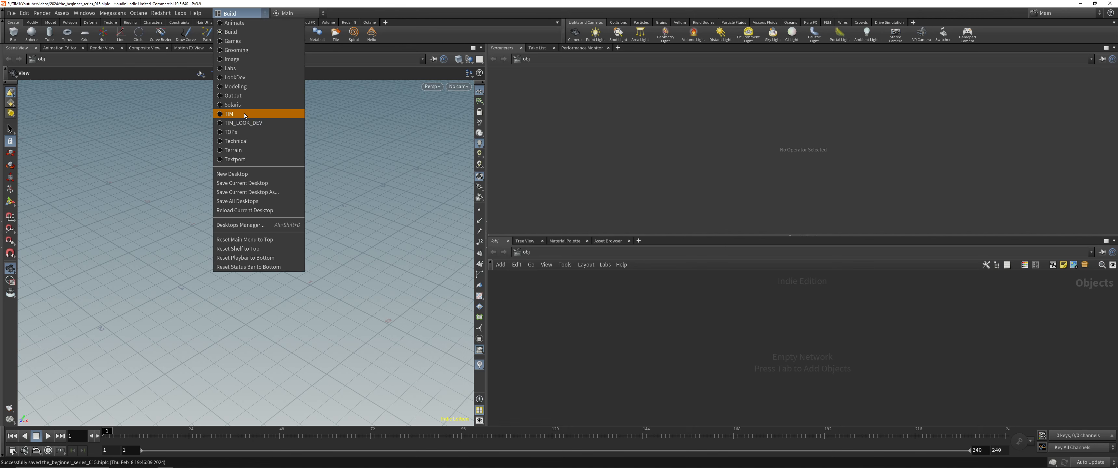
click(246, 114)
Step: Switch to the Build desktop and remove the pane holding Parameters, Take List and Performance Monitor
click(240, 13)
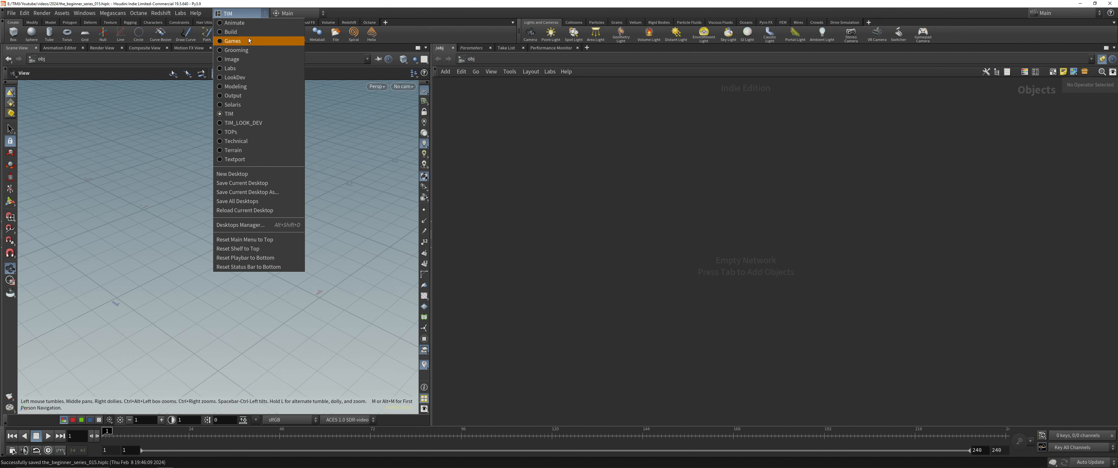
click(232, 32)
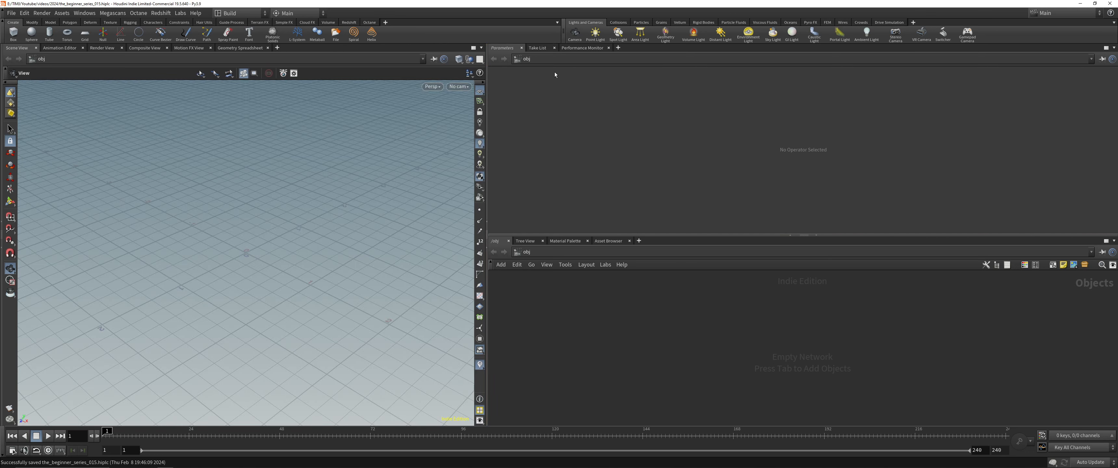
click(522, 47)
click(518, 48)
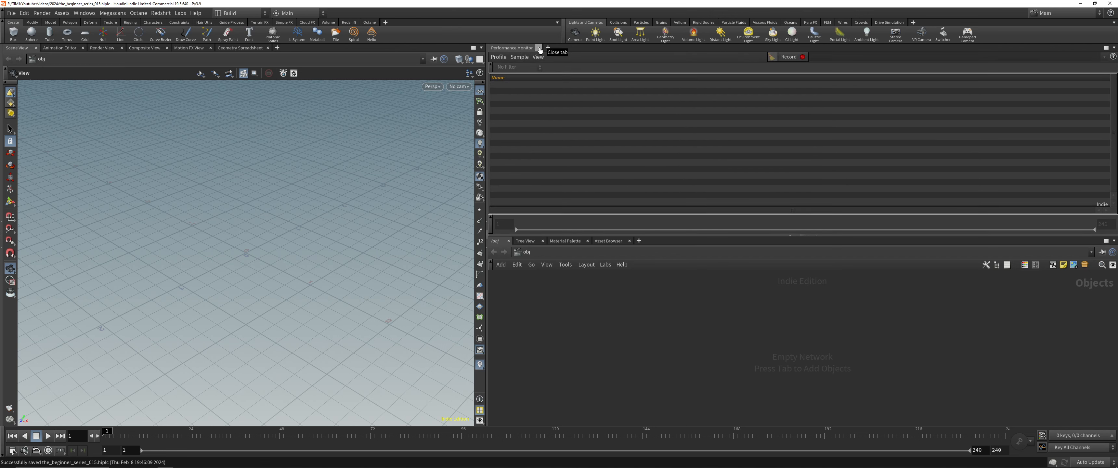
click(540, 49)
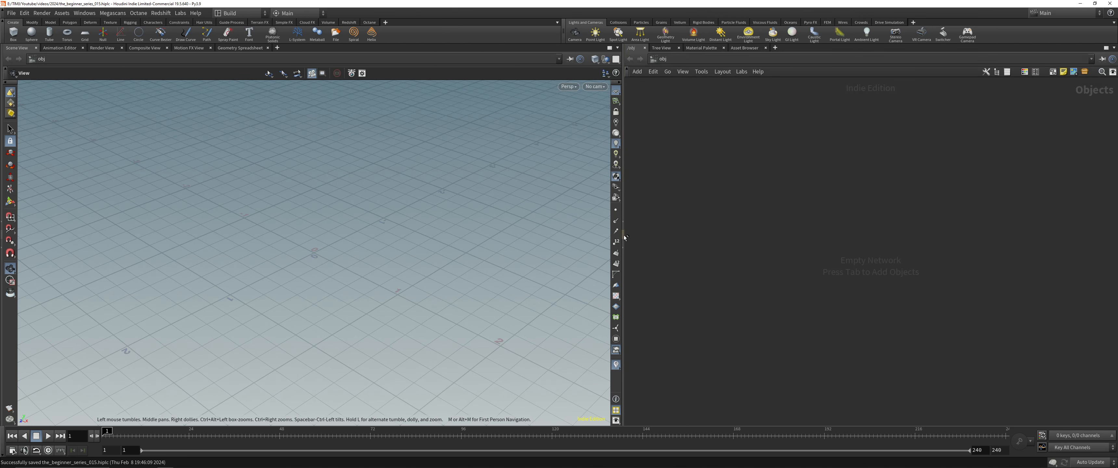
Step: Widen the network editor by narrowing the scene view, and show the parameter overlay inside it
drag(624, 237, 493, 237)
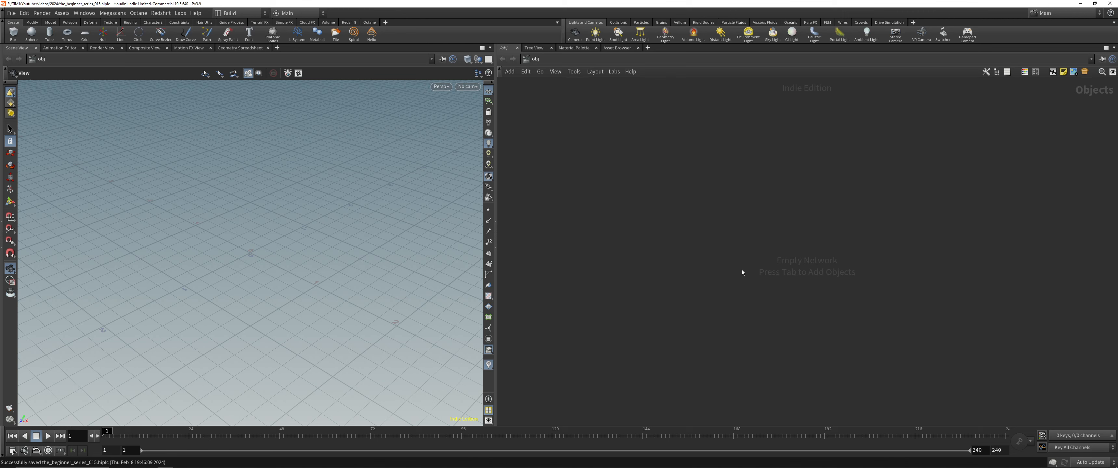
key(p)
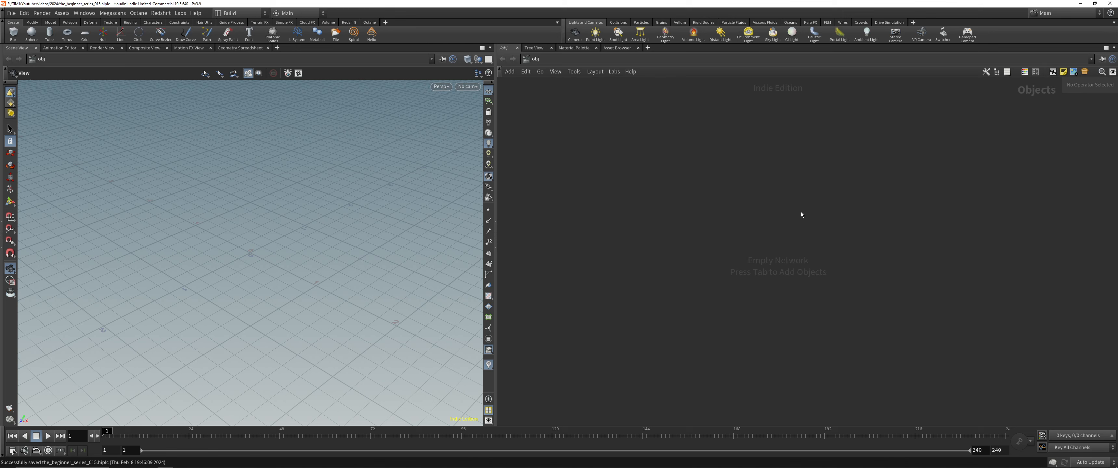
Step: Add a Geometry node to the object network and rename it GEO_RND_TIMJ_001
key(Tab)
text(geo)
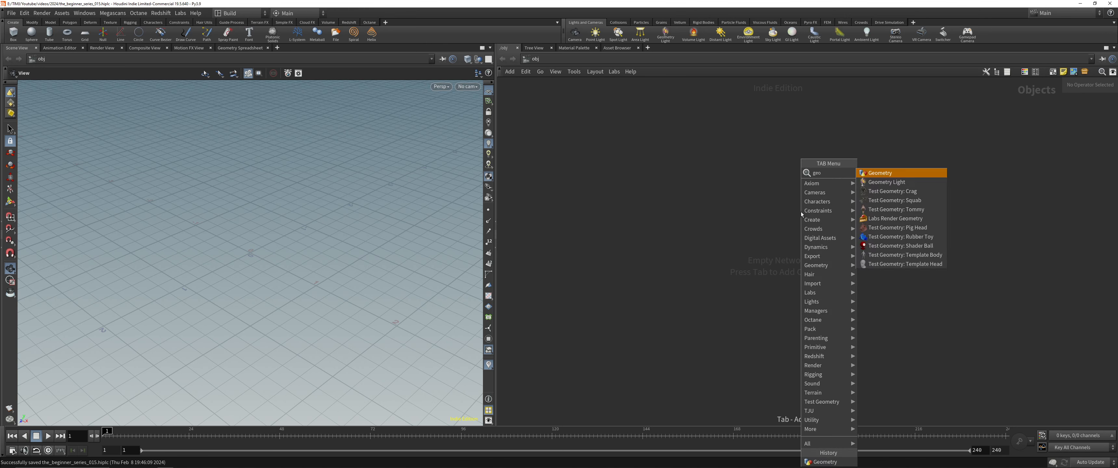
key(Return)
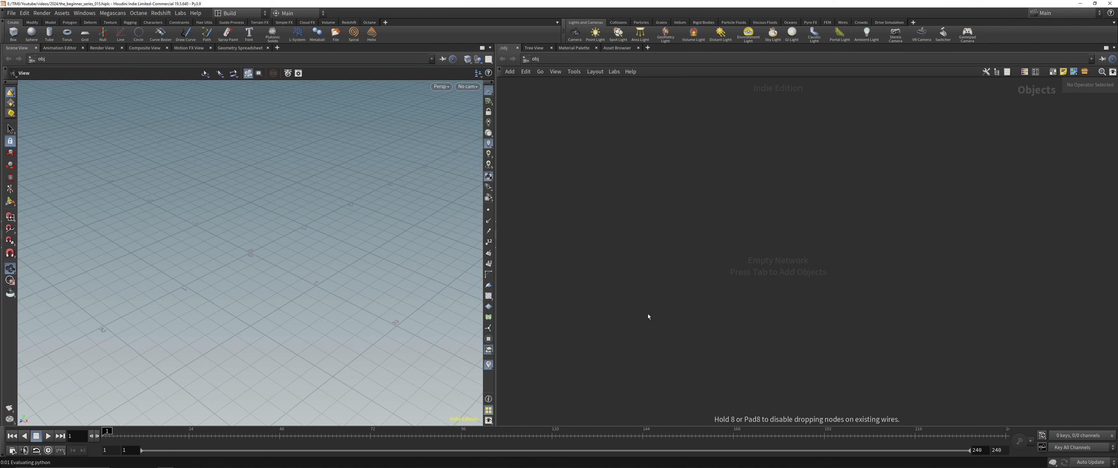
click(646, 306)
key(F2)
text(GEO_)
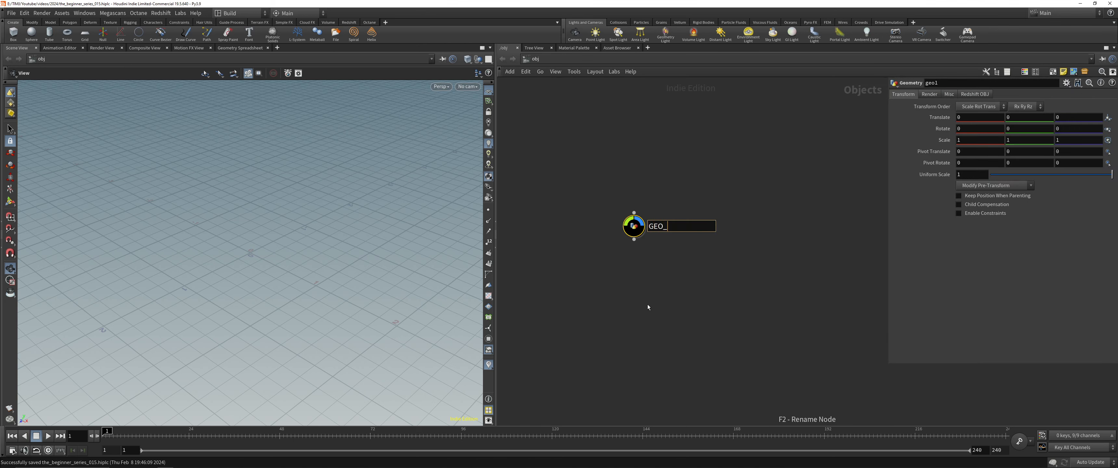
text(RND_TIMJ_001)
key(Return)
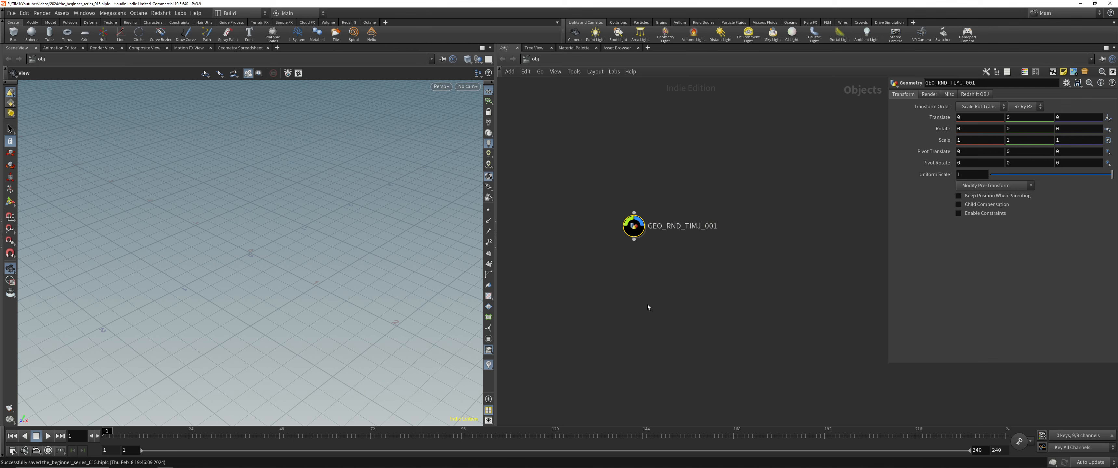
Step: Enlarge the parameter overlay in the network editor slightly and save the scene
scroll(647, 303, up, 3)
scroll(615, 255, down, 2)
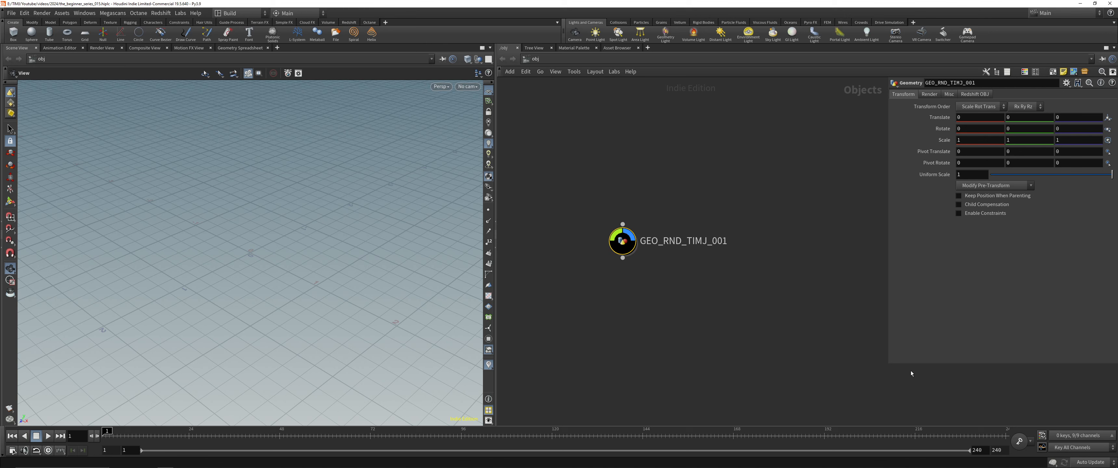
mouse_move(891, 364)
mouse_down()
mouse_move(929, 186)
mouse_move(887, 364)
mouse_up()
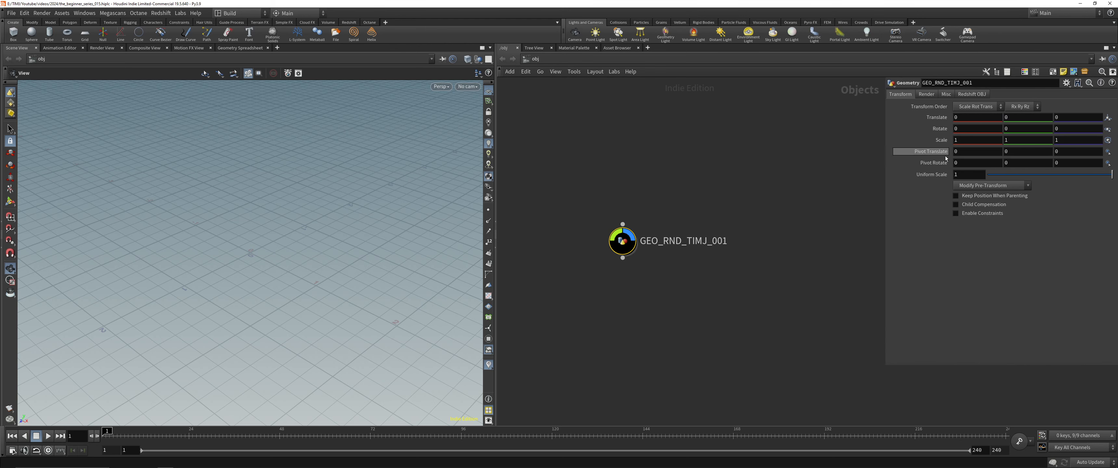
click(704, 191)
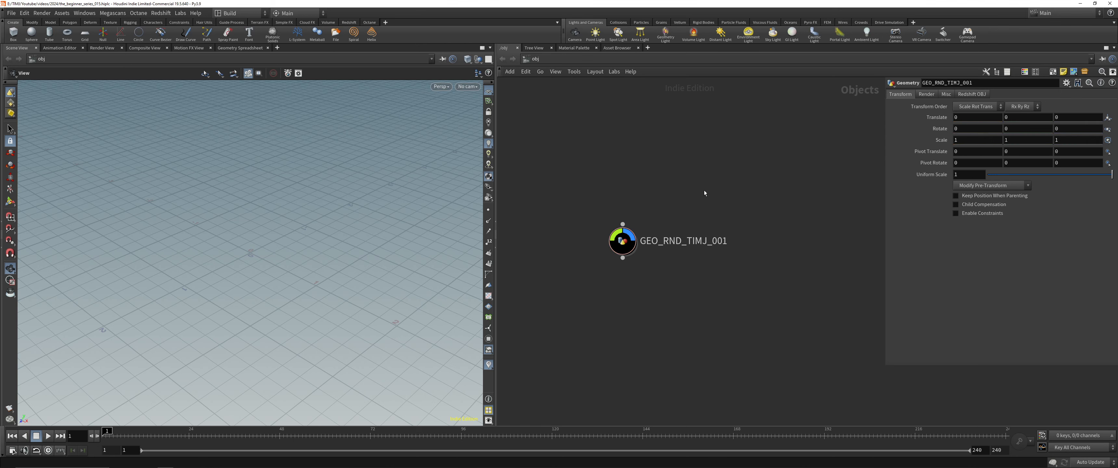
key(ctrl+s)
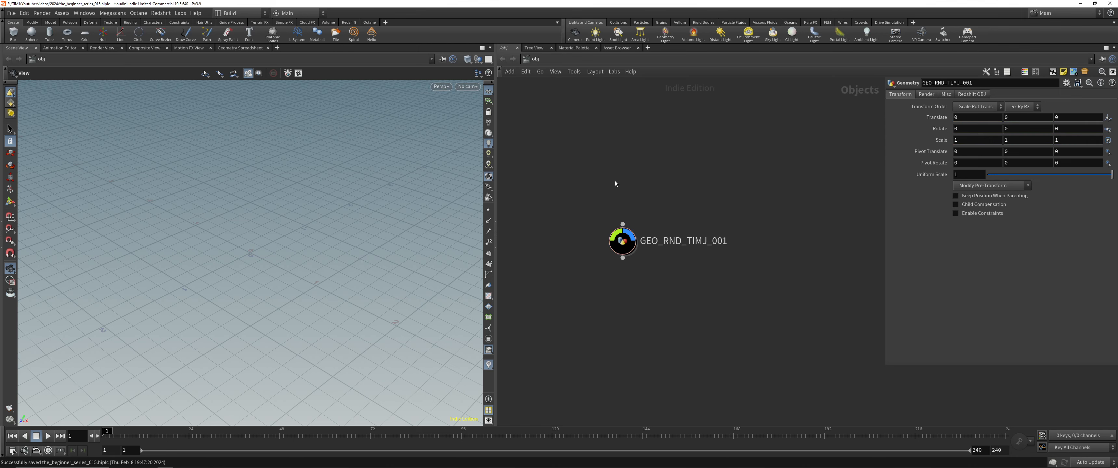
Step: Go inside the GEO_RND_TIMJ_001 node, save the scene there and return to the object level
drag(277, 253, 277, 239)
drag(570, 166, 642, 305)
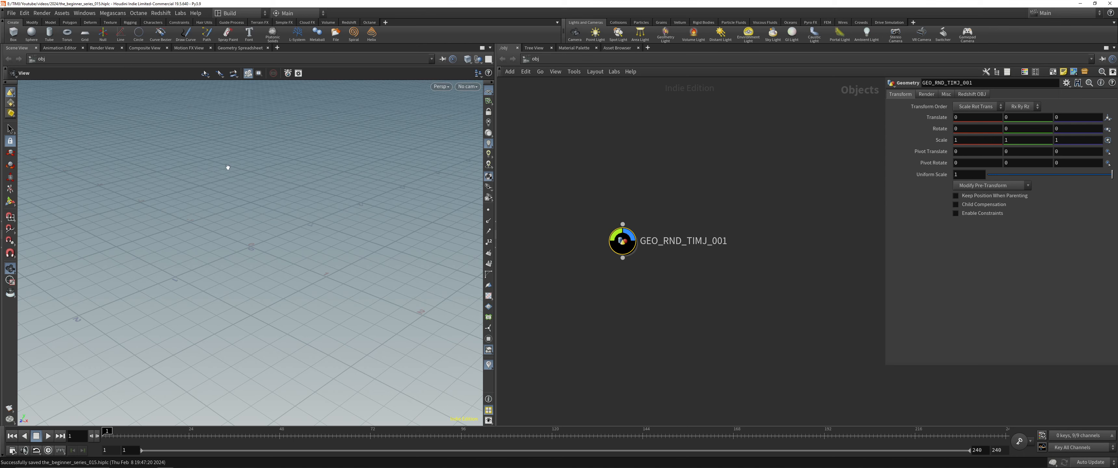
key(i)
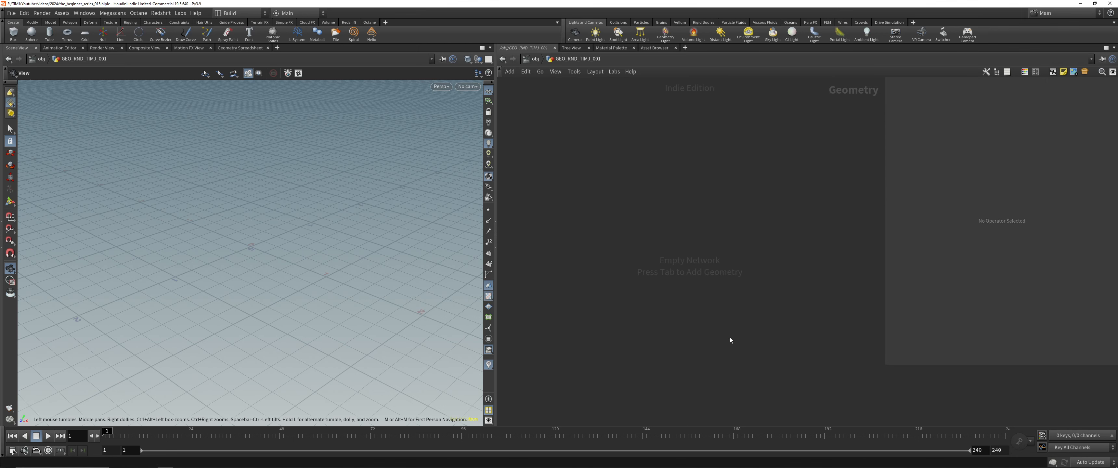
key(ctrl+s)
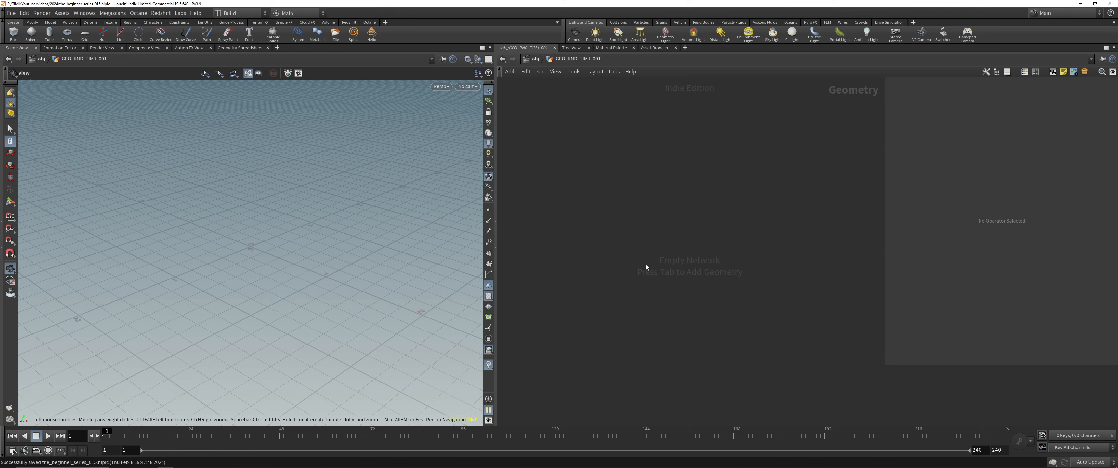
key(u)
Step: Delete the GEO_RND_TIMJ_001 node from the object network
drag(566, 159, 679, 303)
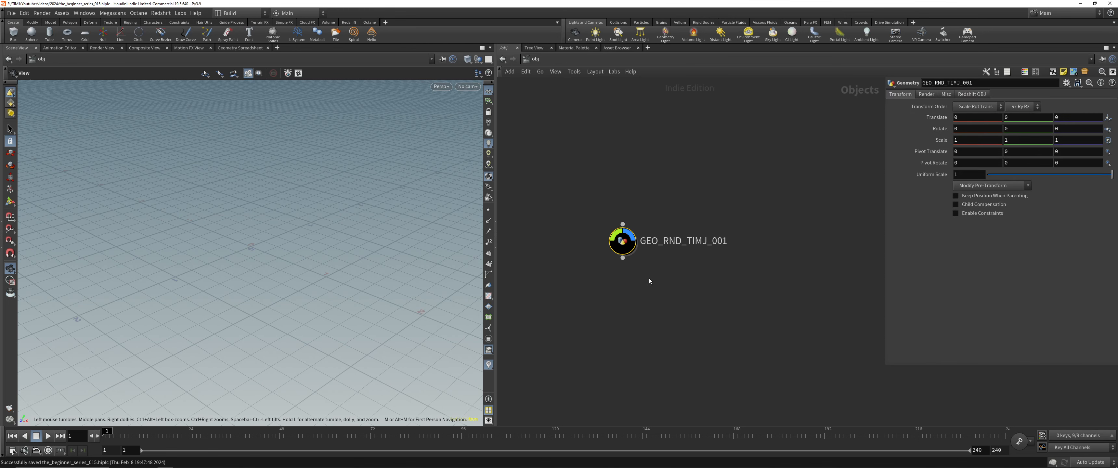
key(Delete)
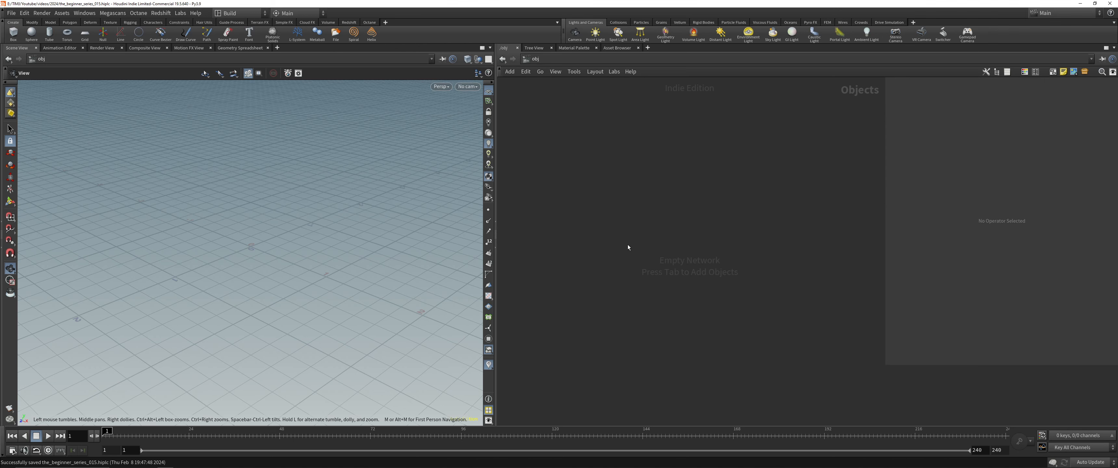
Step: Examine the available node types and node-adding options for the empty object network
key(Tab)
key(Tab)
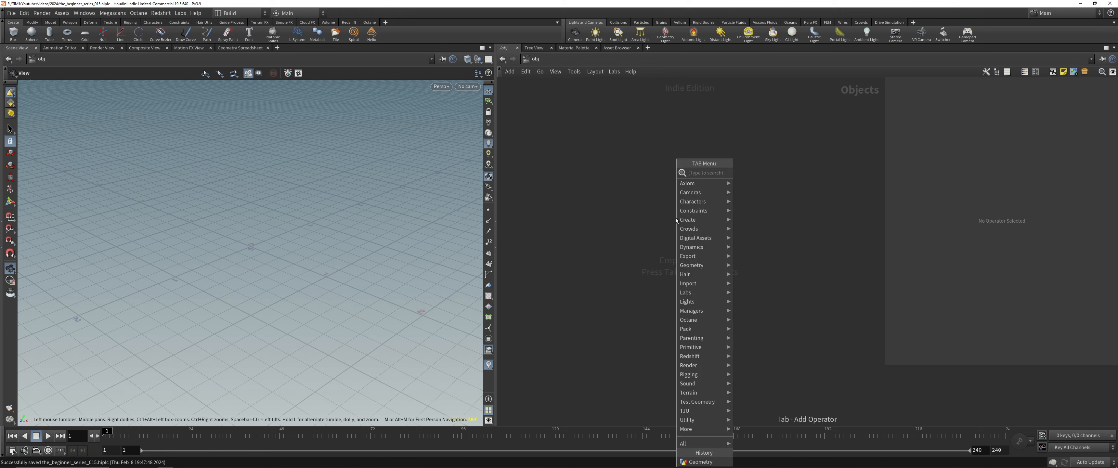
key(Tab)
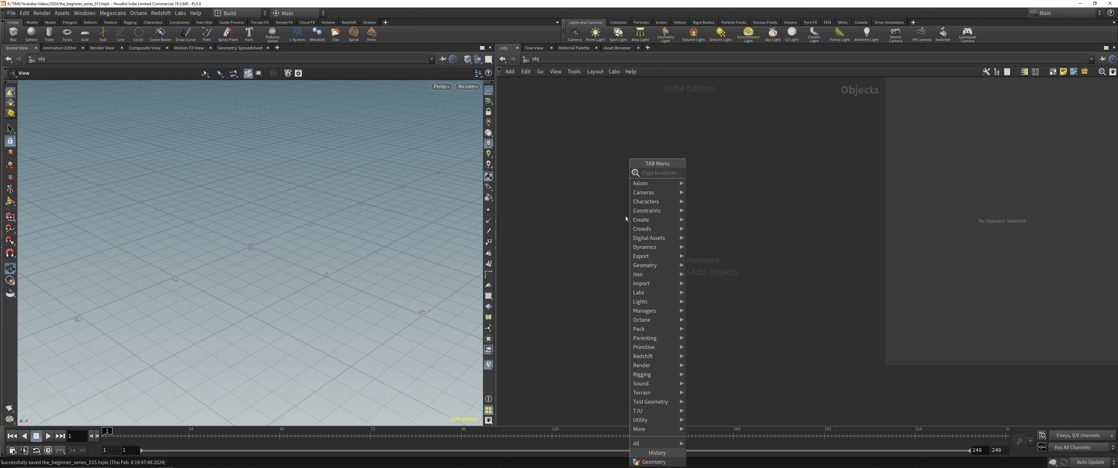
click(514, 72)
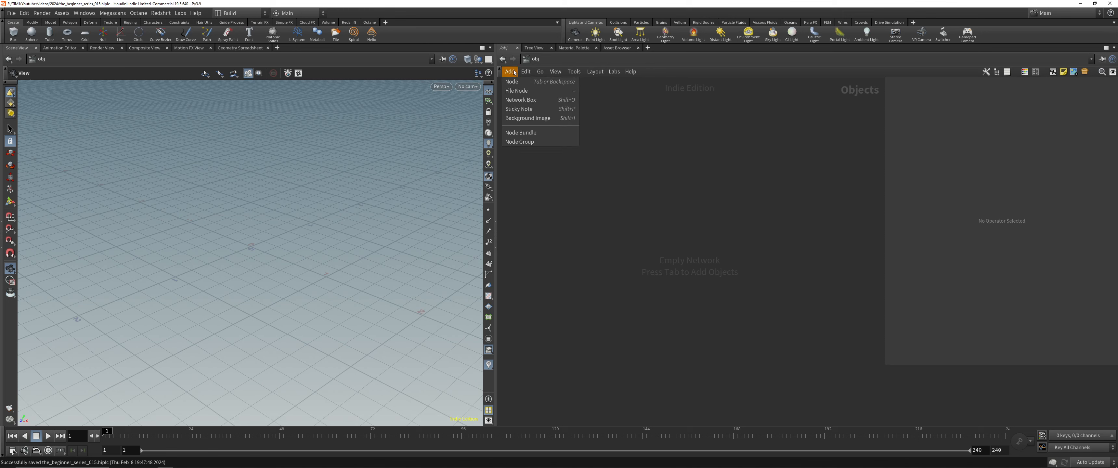
click(518, 87)
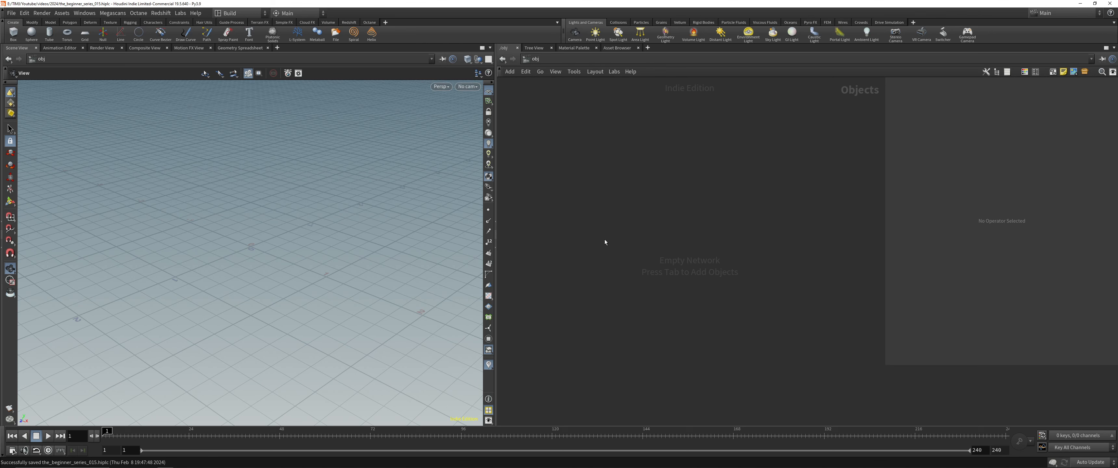
key(Tab)
key(Tab)
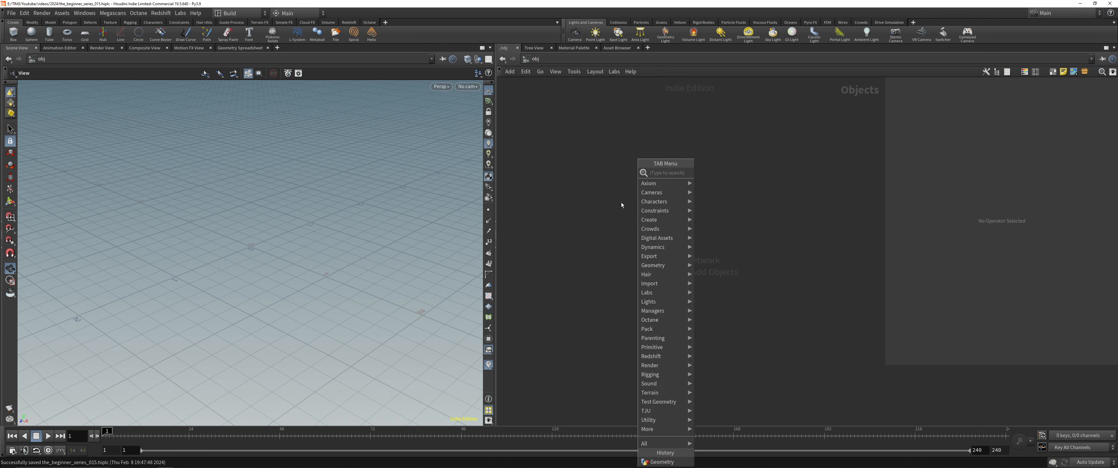
key(Tab)
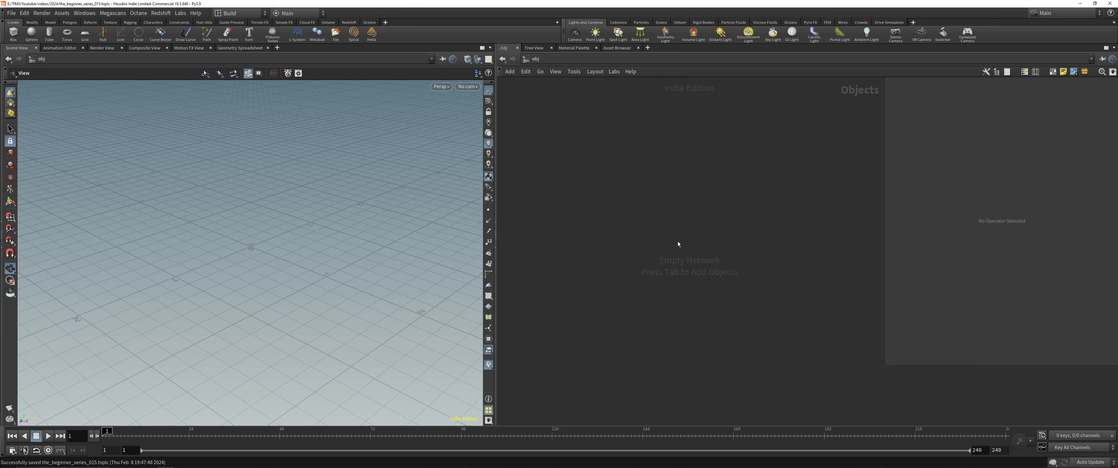
Step: Add a Geometry node to the empty object network
key(Tab)
key(Tab)
text(geo)
key(Return)
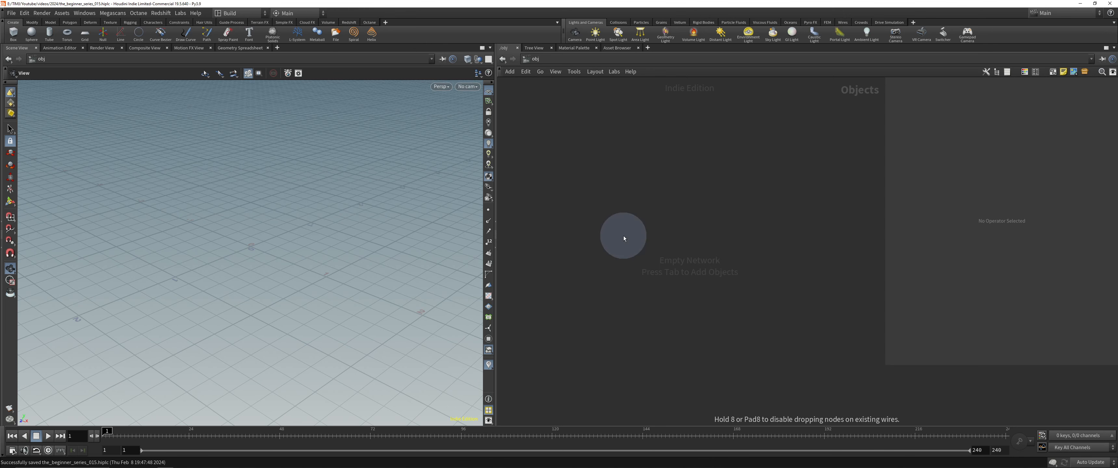
click(624, 236)
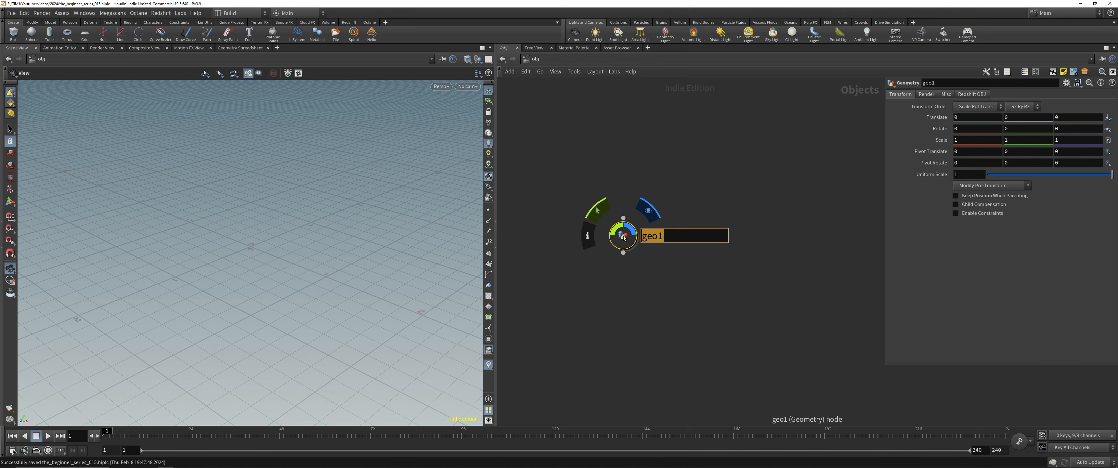
Step: Name the new Geometry node GEO_RND_TIMJ_001
text(GEO)
text(_TIME)
key(BackSpace)
key(BackSpace)
key(BackSpace)
key(BackSpace)
text(RND_TIMJ_001)
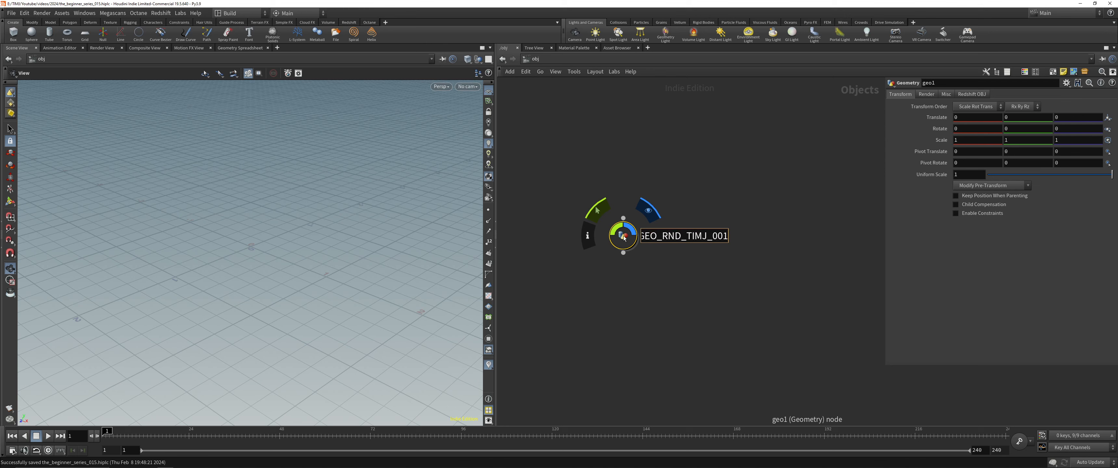
key(Return)
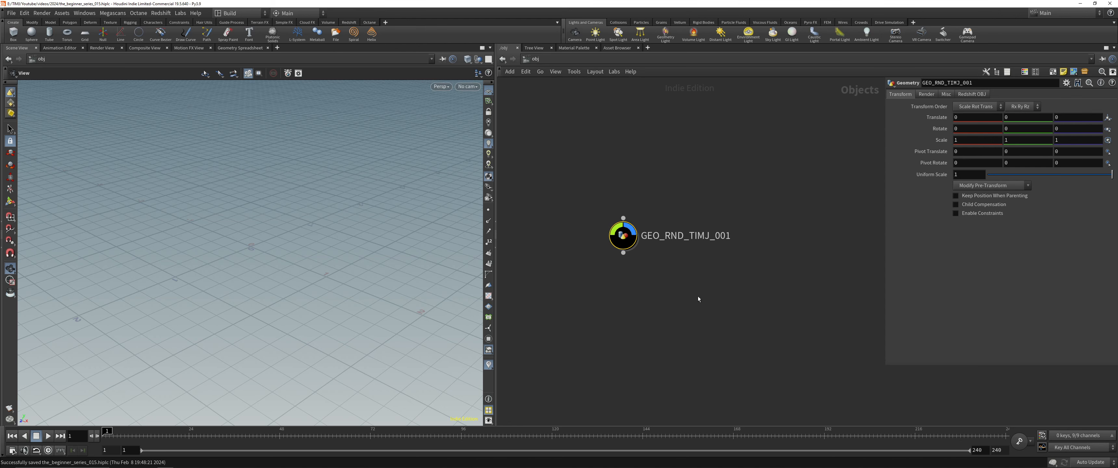
Step: Save the scene and select the GEO_RND_TIMJ_001 node with a selection box
key(ctrl+s)
key(alt+Tab)
drag(574, 192, 635, 285)
key(alt+Tab)
key(alt+Tab)
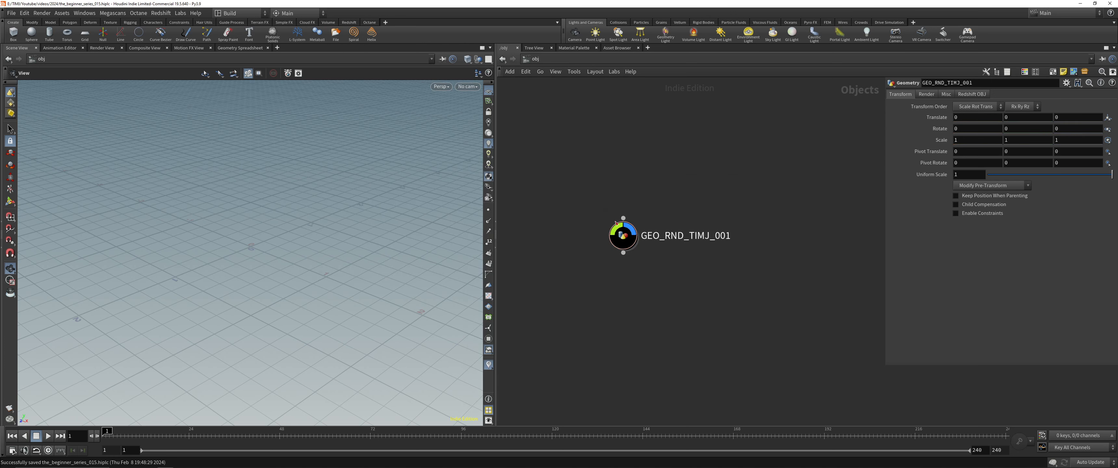
drag(526, 148, 691, 274)
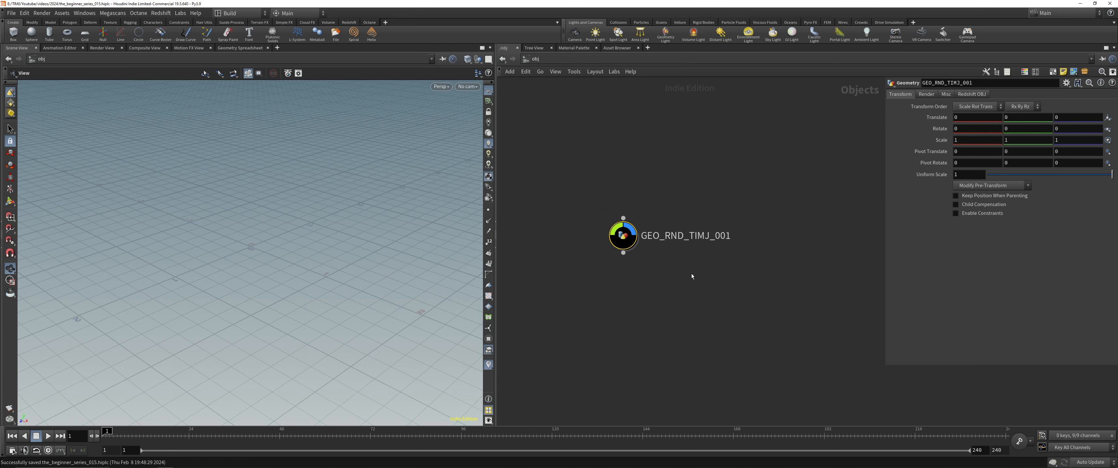
Step: Go inside the GEO_RND_TIMJ_001 node and return to the object level several times
double_click(625, 239)
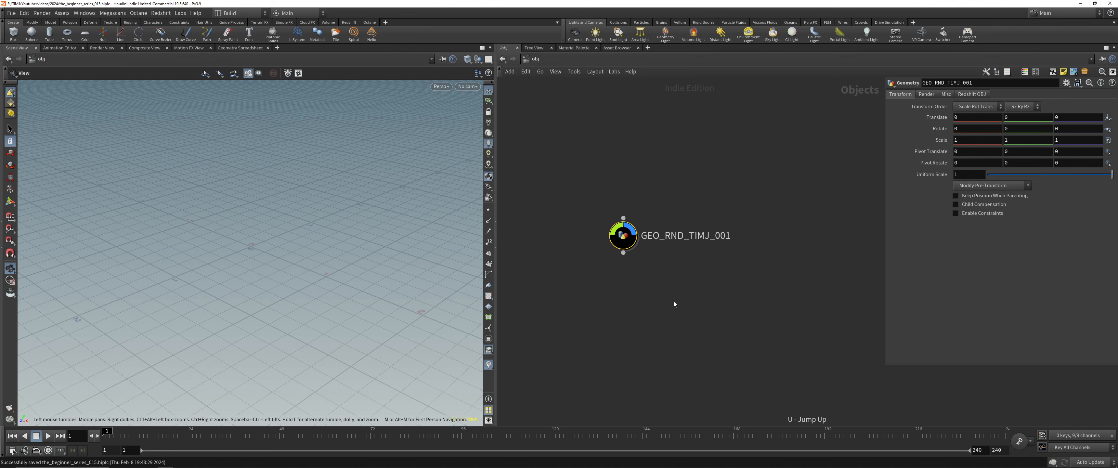
key(i)
key(u)
drag(580, 145, 664, 292)
key(i)
key(u)
key(i)
key(u)
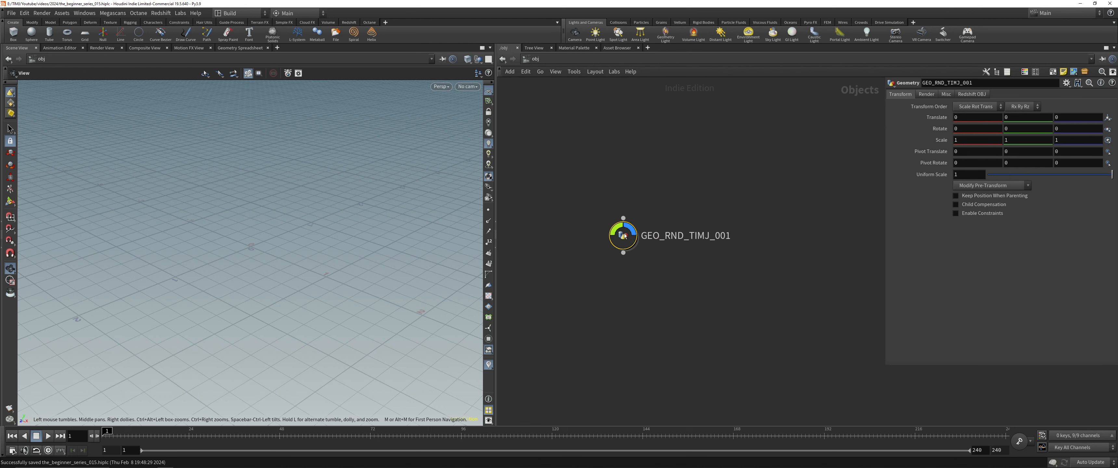
Step: Enter the GEO_RND_TIMJ_001 node and return to the obj level through the network path, twice
key(i)
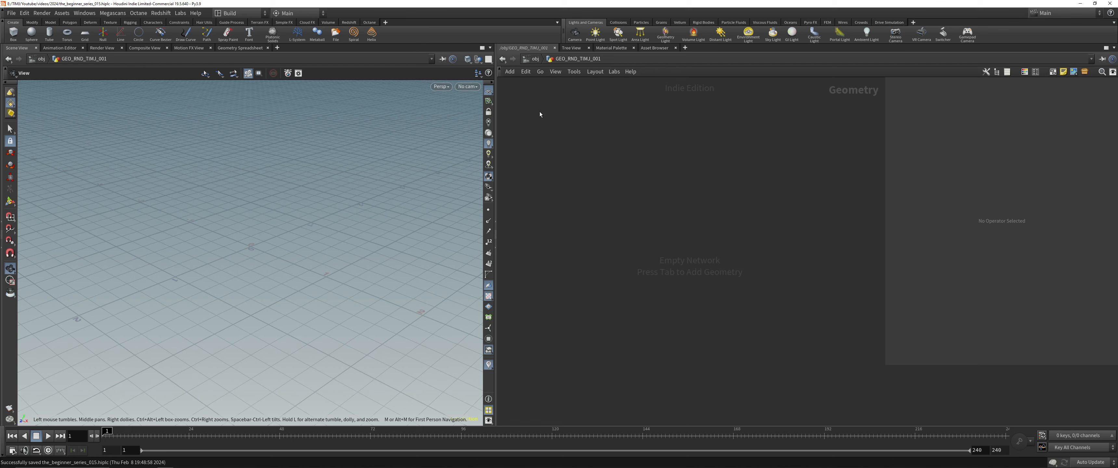
click(533, 59)
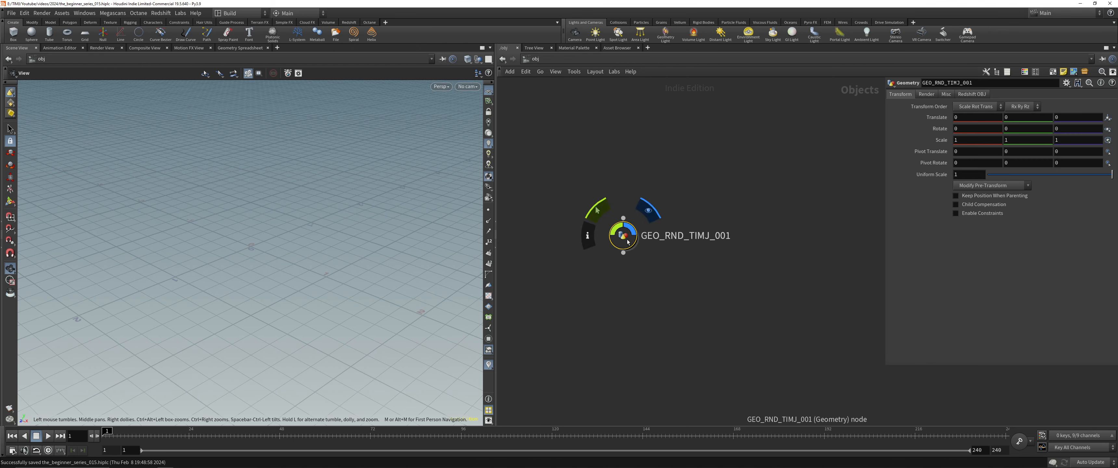
double_click(624, 237)
click(532, 59)
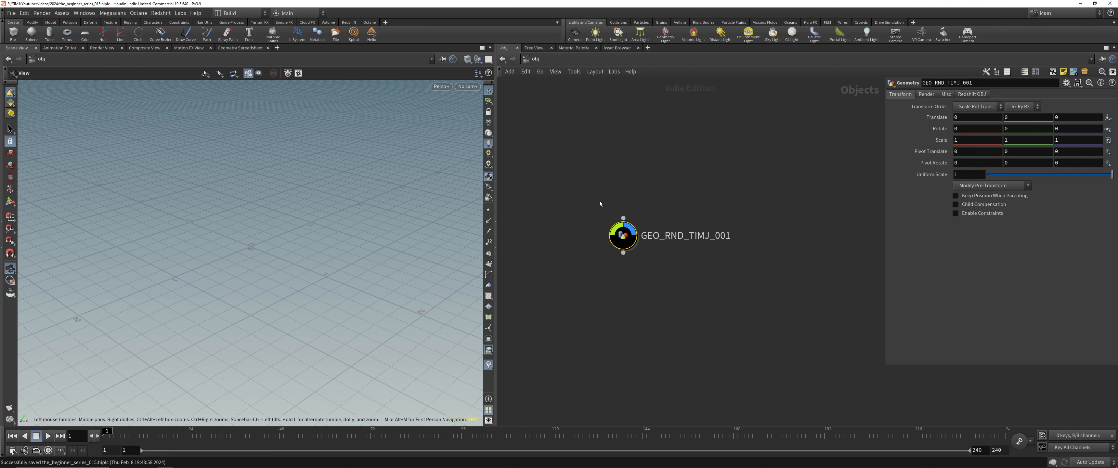
Step: Go inside the GEO_RND_TIMJ_001 node and add a Grid node to its geometry network
double_click(624, 237)
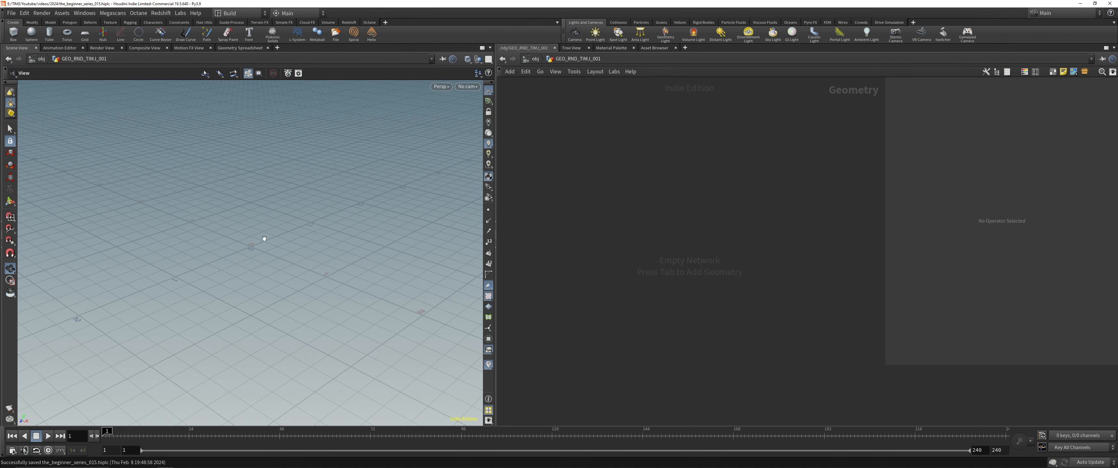
drag(264, 239, 282, 237)
key(Tab)
text(gri)
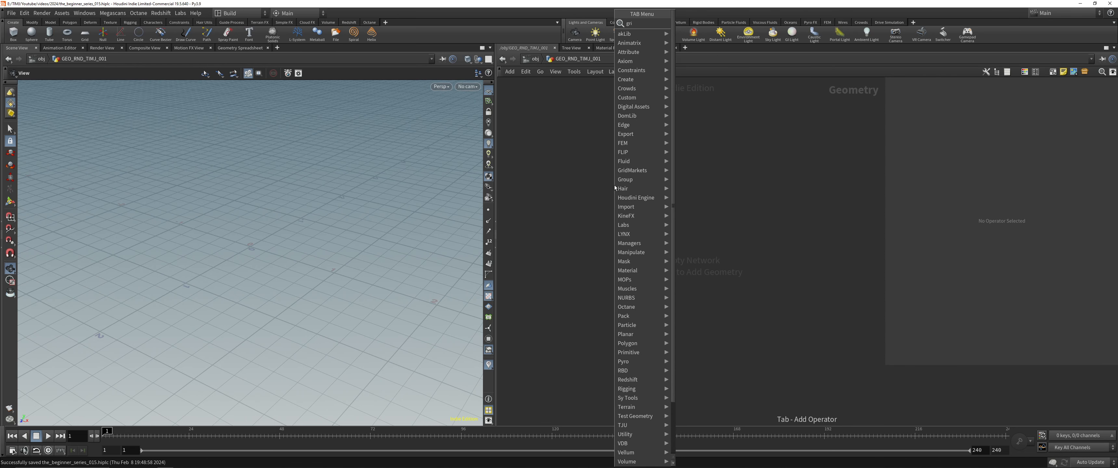
key(Return)
click(614, 184)
key(g)
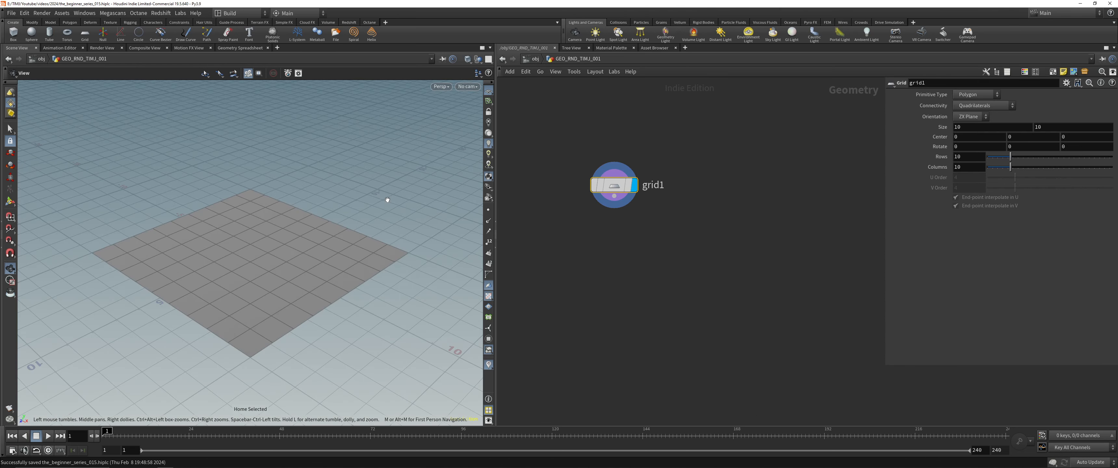
drag(290, 263, 290, 226)
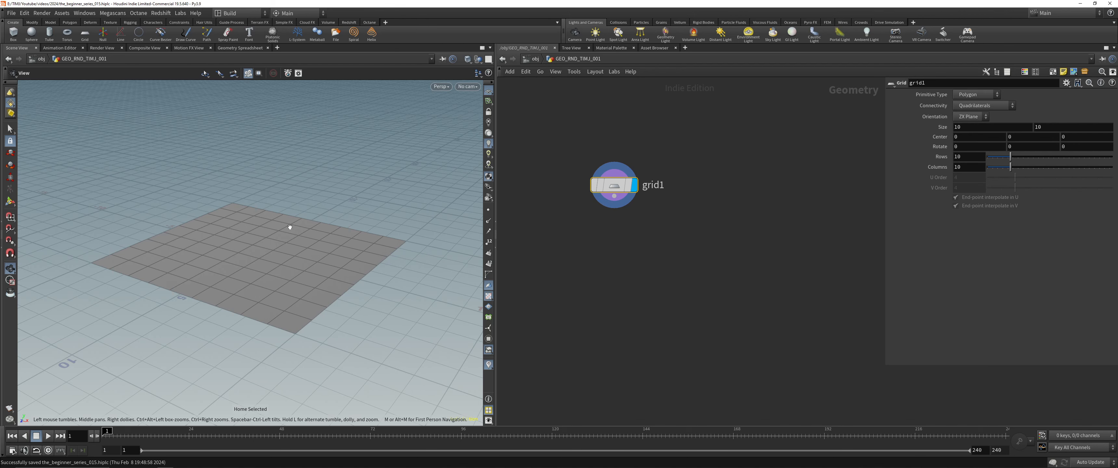
Step: Set the first size value of the grid to 2
double_click(969, 127)
text(2)
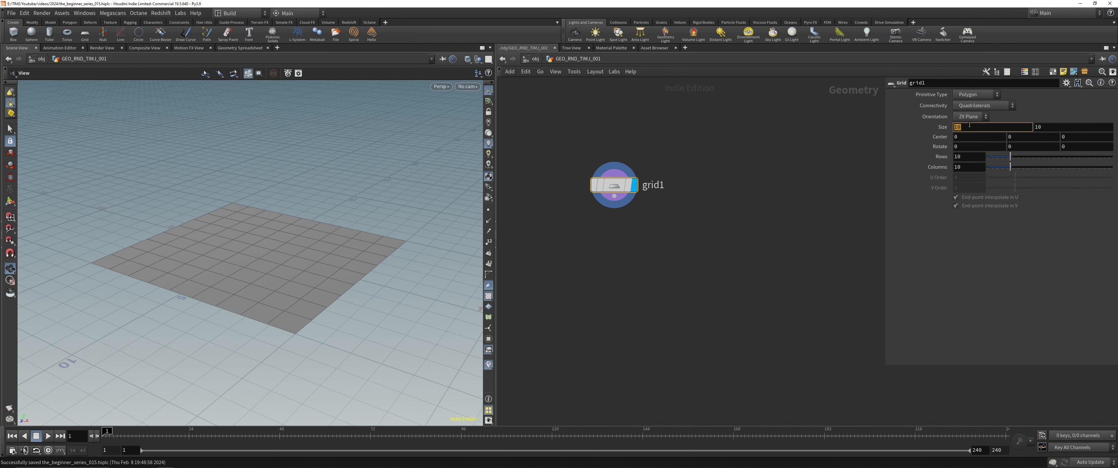
key(Return)
drag(276, 240, 327, 247)
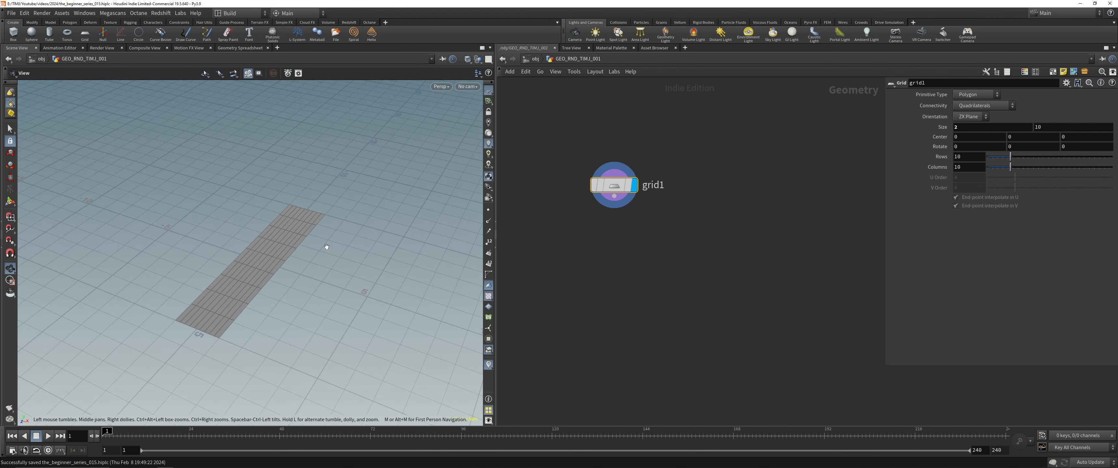
Step: Set the grid's size to 1 by 2
double_click(1011, 128)
text(1)
key(Return)
double_click(1044, 128)
text(2)
key(Return)
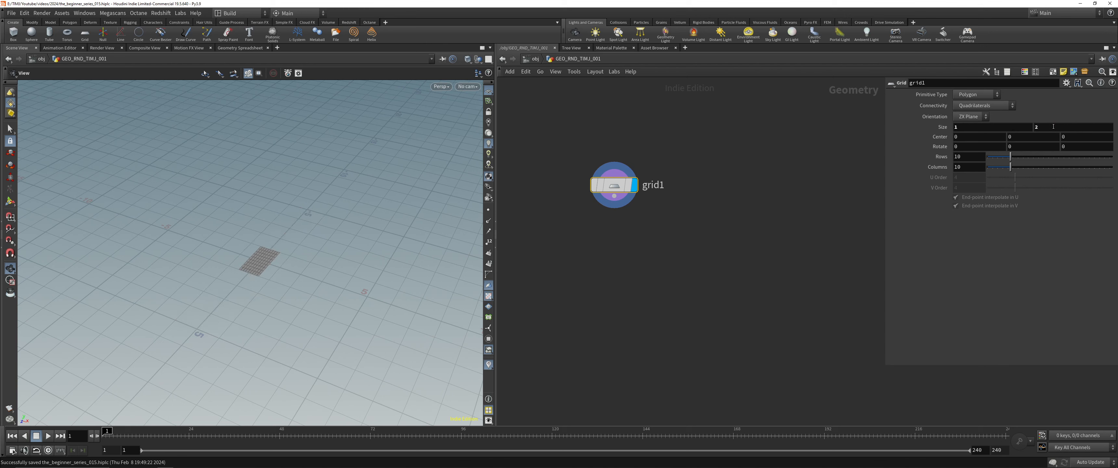
Step: Try 3 for the grid's second size value, then set its size to 3 by 1
click(1057, 126)
text(3)
key(Return)
double_click(977, 130)
text(3)
key(Return)
double_click(1048, 125)
text(1)
key(Return)
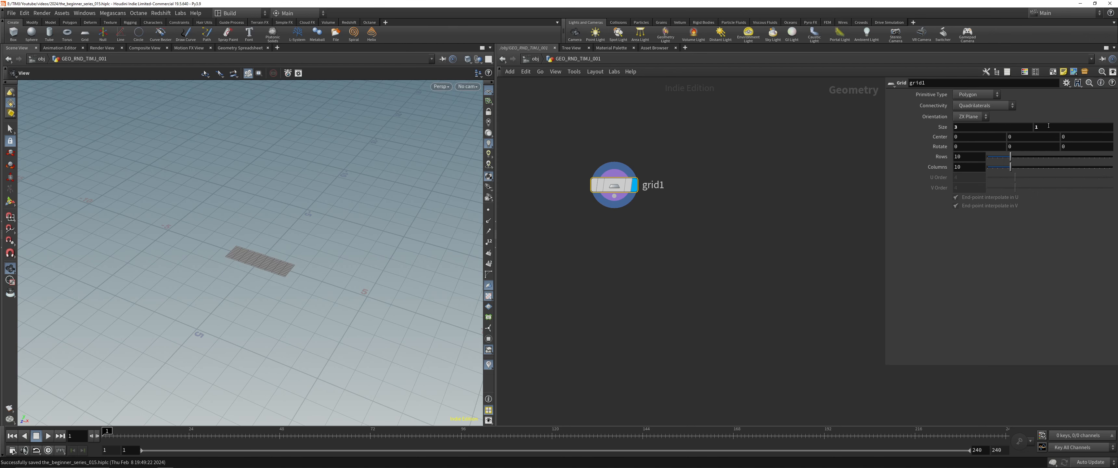
key(g)
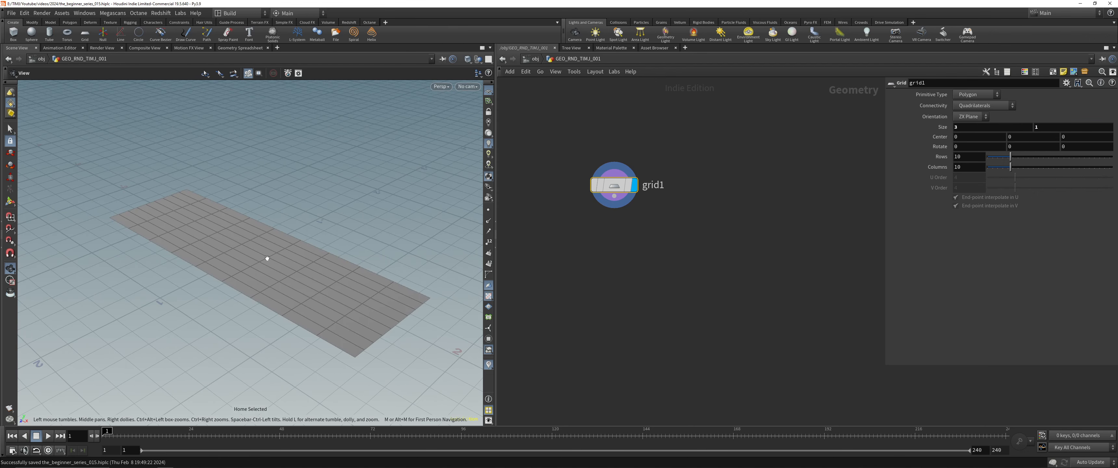
drag(267, 259, 309, 266)
drag(291, 213, 282, 217)
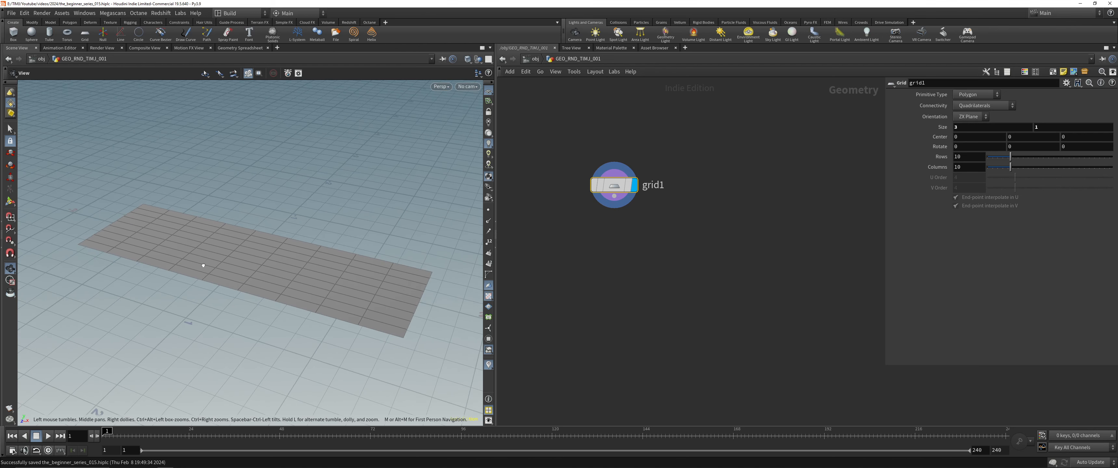
Step: Increase the first size value of the grid to 4
click(977, 127)
double_click(977, 128)
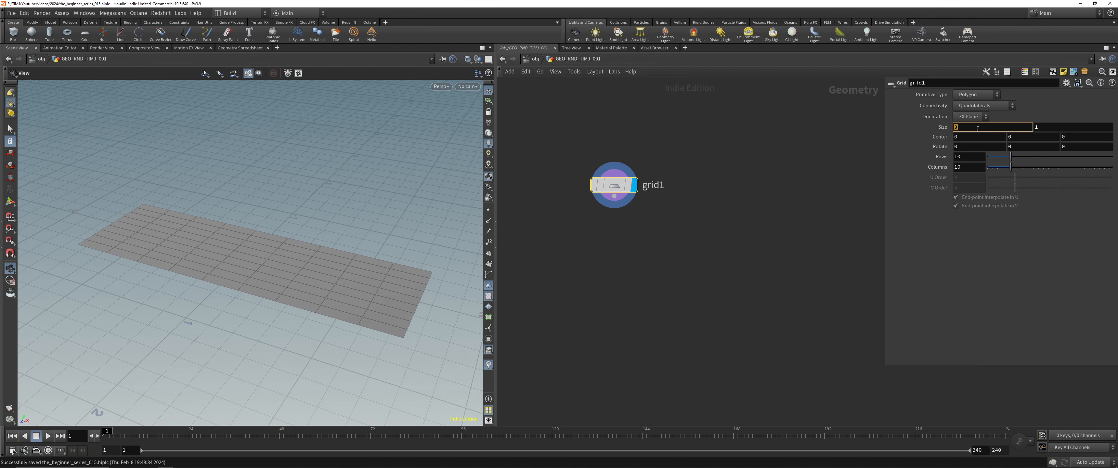
key(Return)
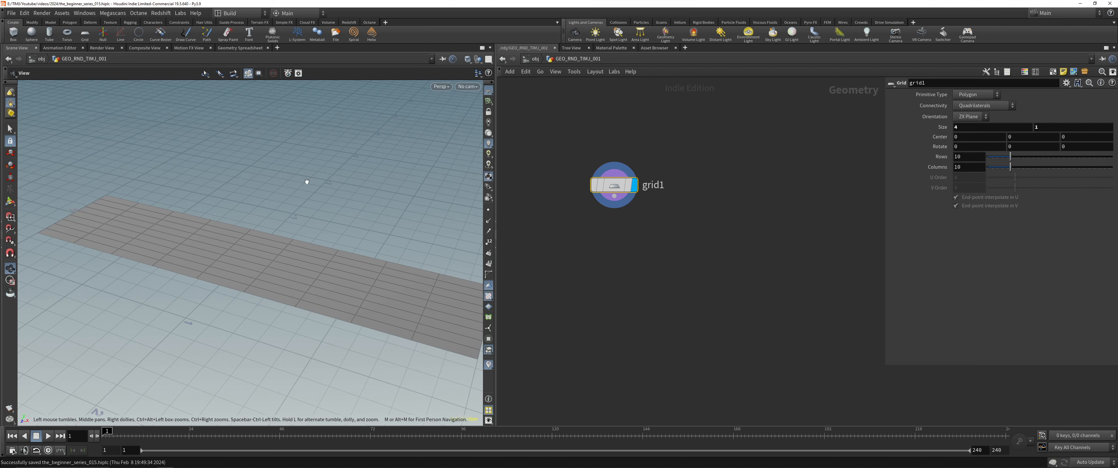
drag(306, 180, 282, 213)
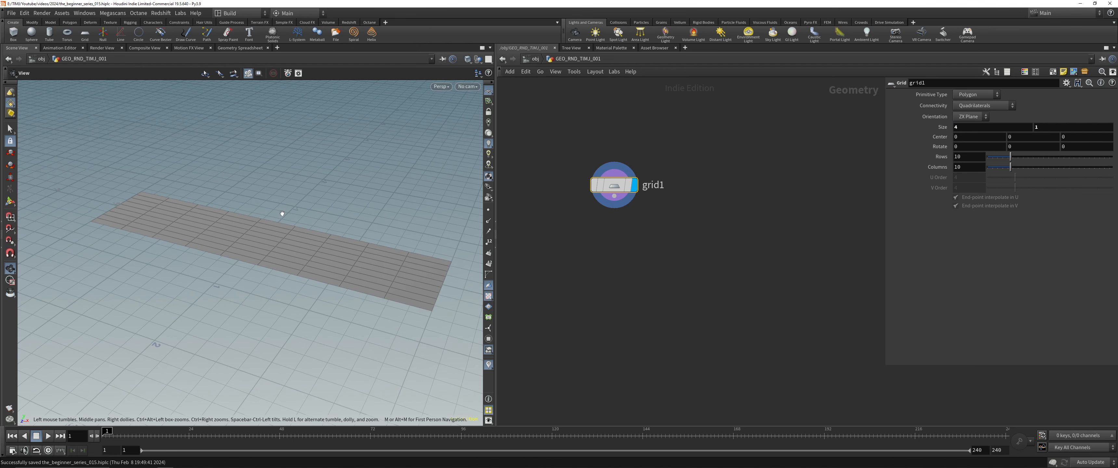
drag(326, 231, 322, 226)
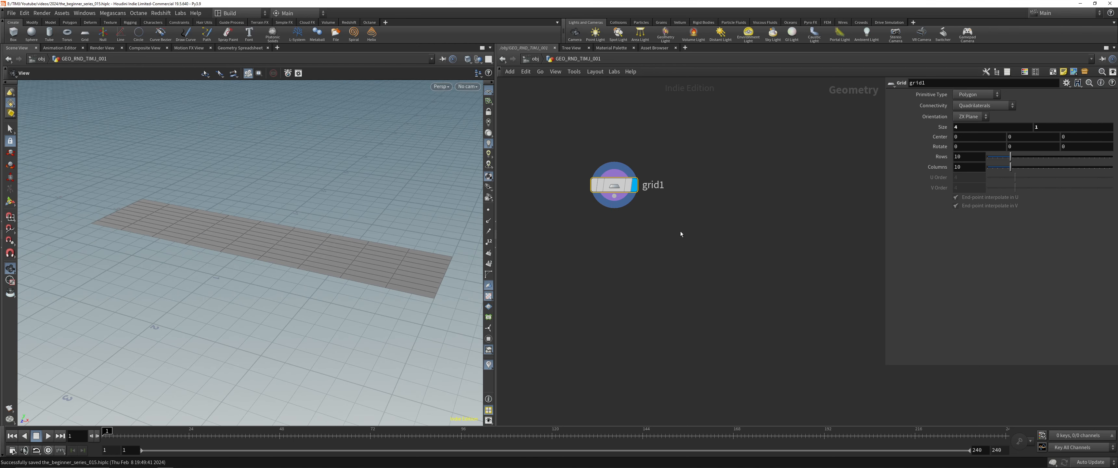
Step: Move the grid1 node slightly and add a Remesh node below it, connected to its output
drag(622, 195, 627, 185)
key(Tab)
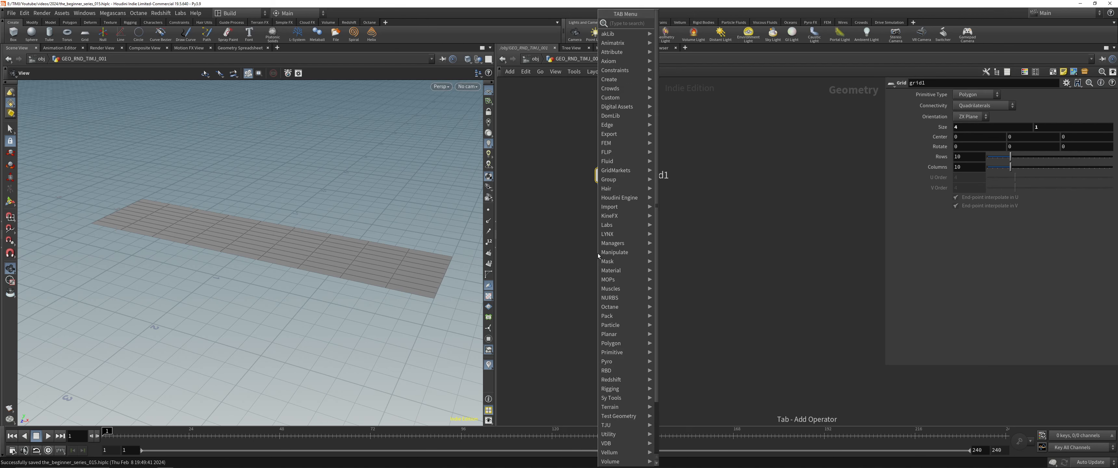
text(remesh)
key(Return)
click(598, 254)
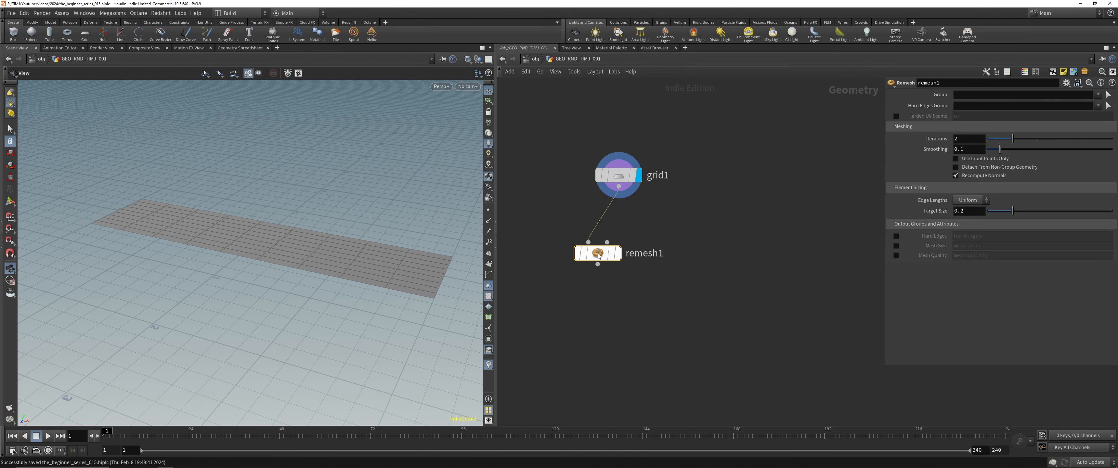
Step: Display the remesh1 node's result in the viewport and align the node directly beneath grid1
key(r)
click(598, 254)
drag(598, 255, 619, 255)
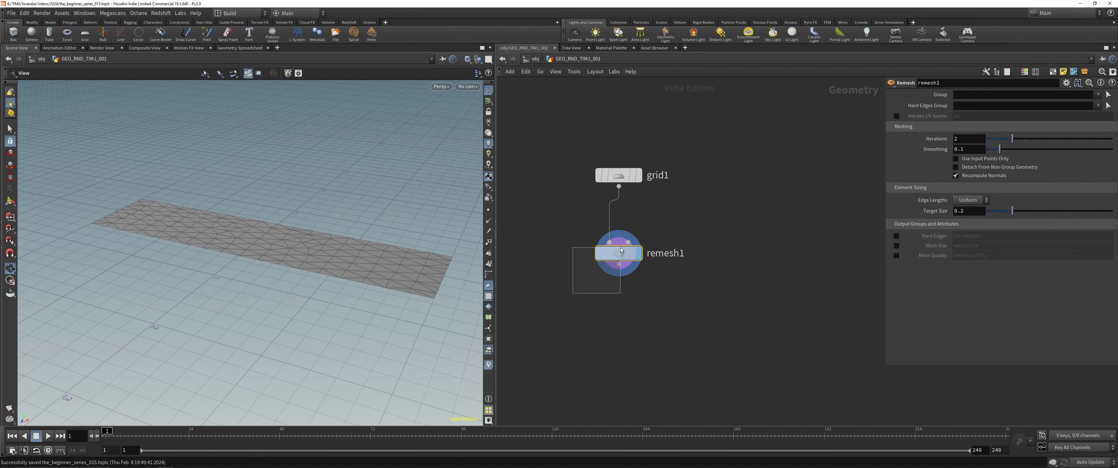
drag(352, 202, 307, 160)
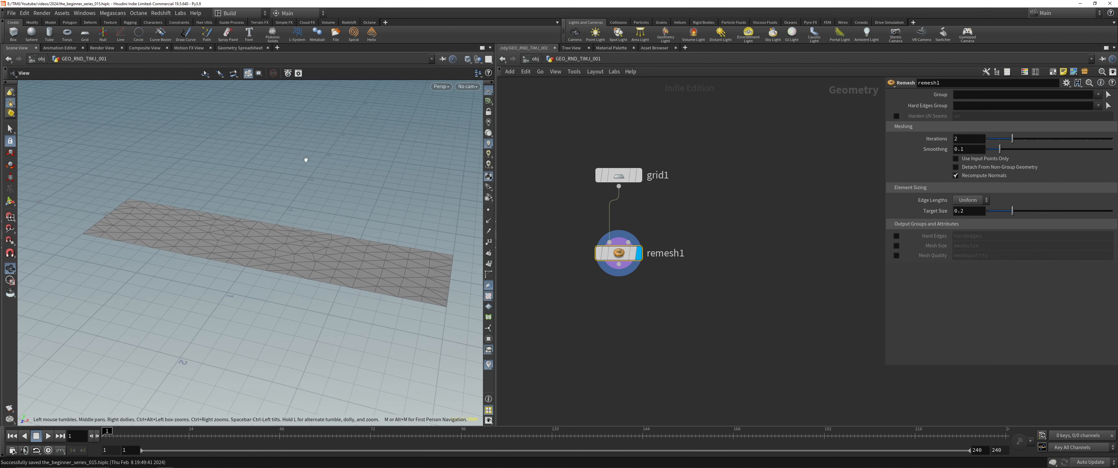
Step: Move the remesh1 node closer to grid1 and reduce its target size to 0.01
drag(624, 257, 624, 243)
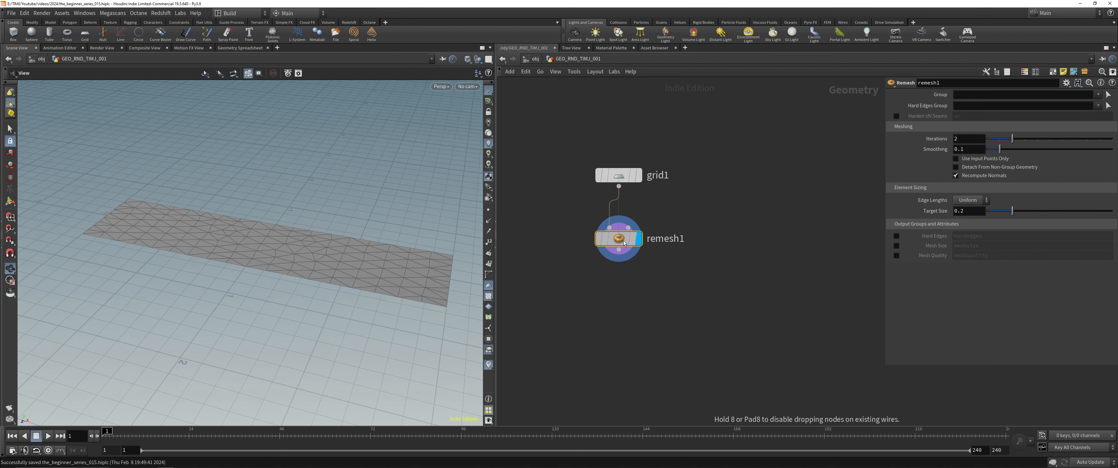
double_click(975, 211)
text(0.)
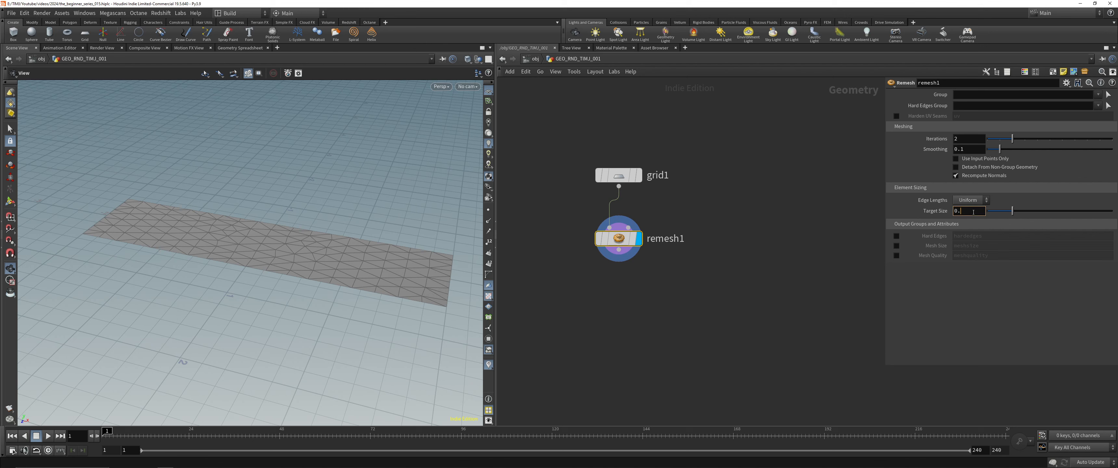
key(Return)
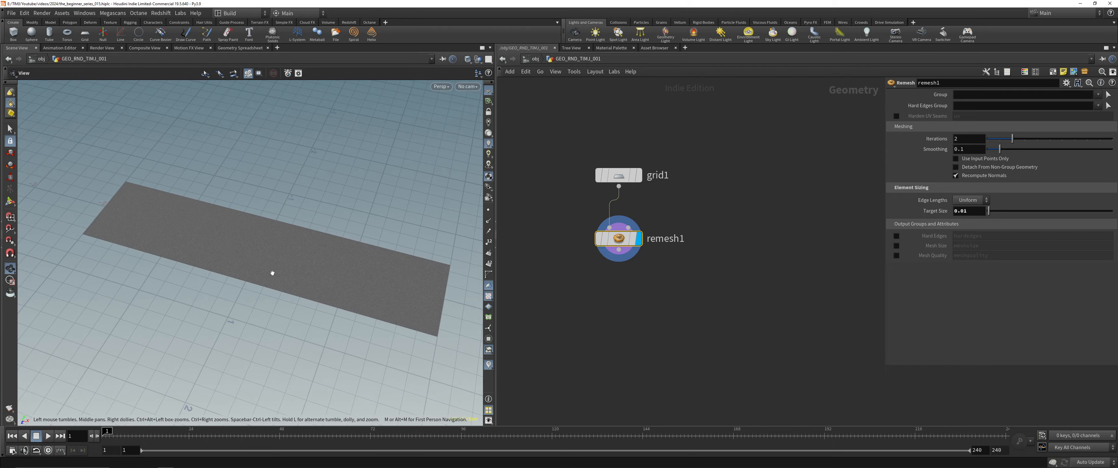
scroll(270, 270, up, 10)
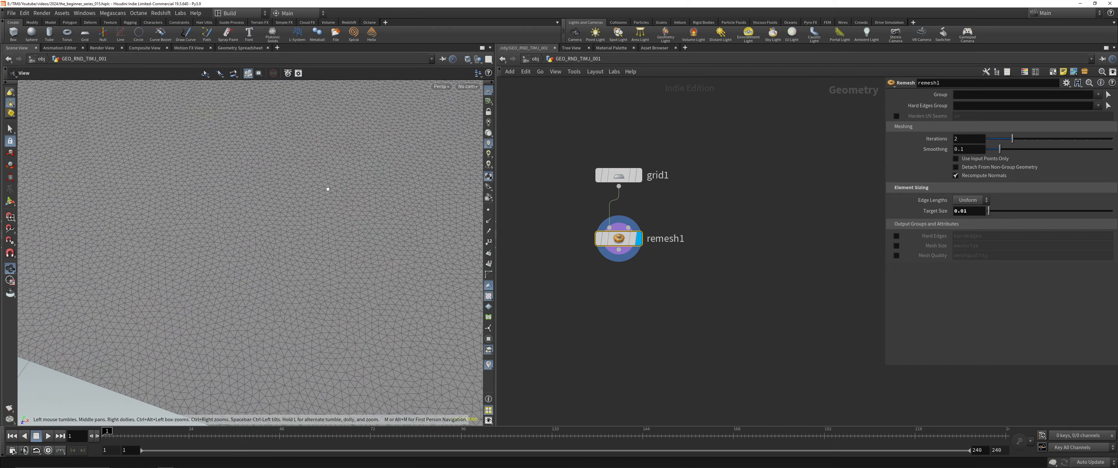
scroll(328, 189, down, 10)
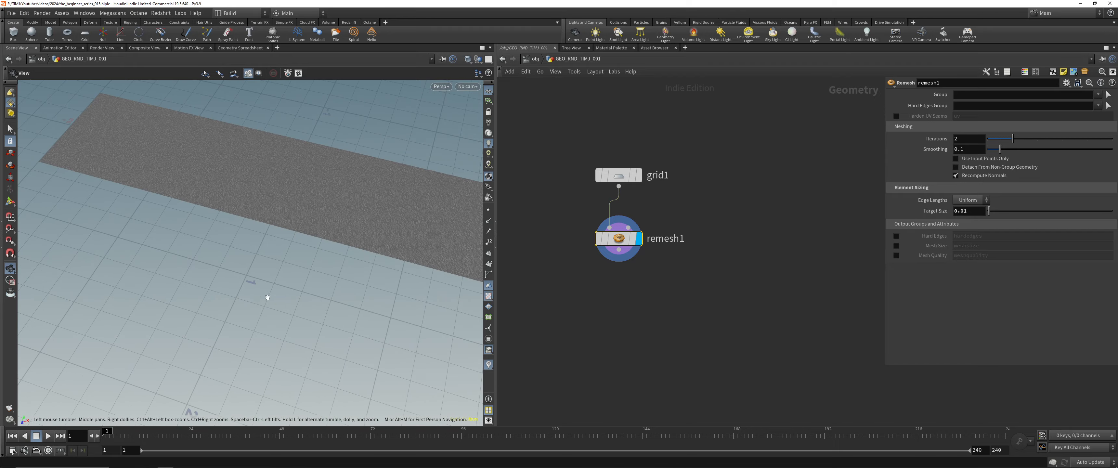
middle_drag(308, 176, 279, 220)
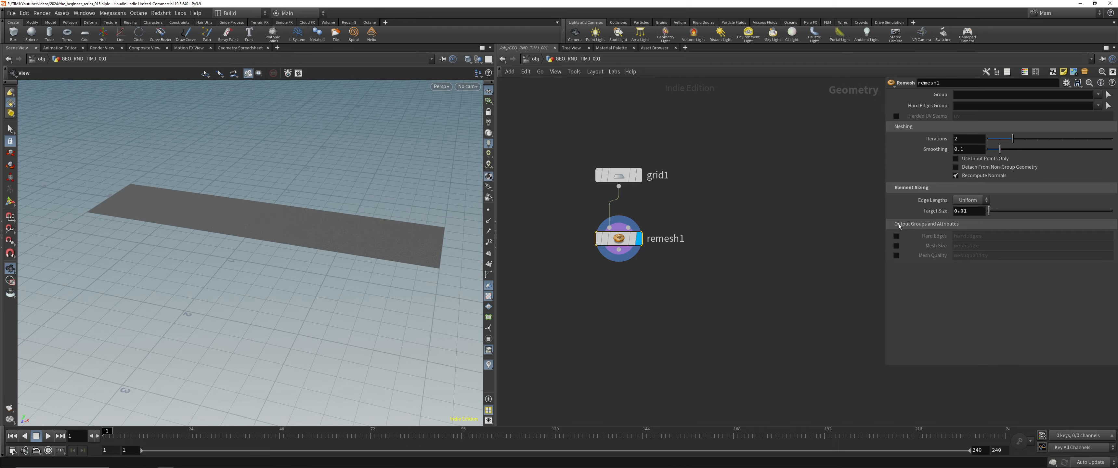
Step: Try a remesh target size of 0.05, then set it to 0.075
text(5)
key(Return)
click(980, 215)
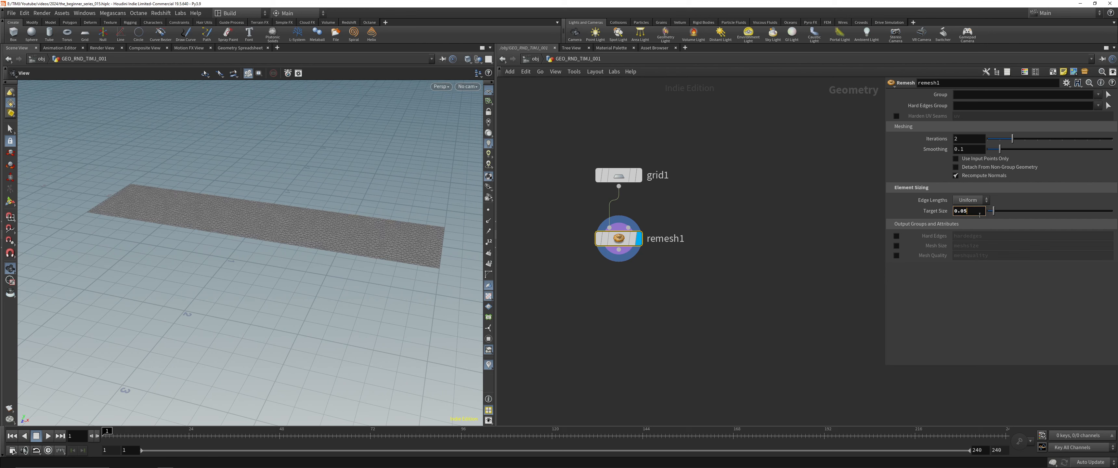
text(5)
key(Return)
Step: Set the first size value of grid1 to 7 and frame the geometry in the viewport
click(618, 175)
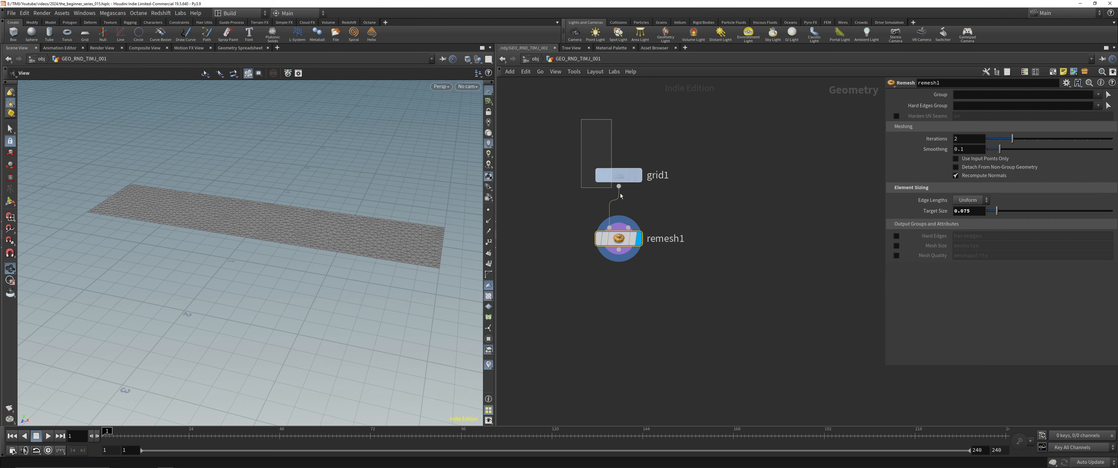
double_click(977, 127)
text(7)
key(Return)
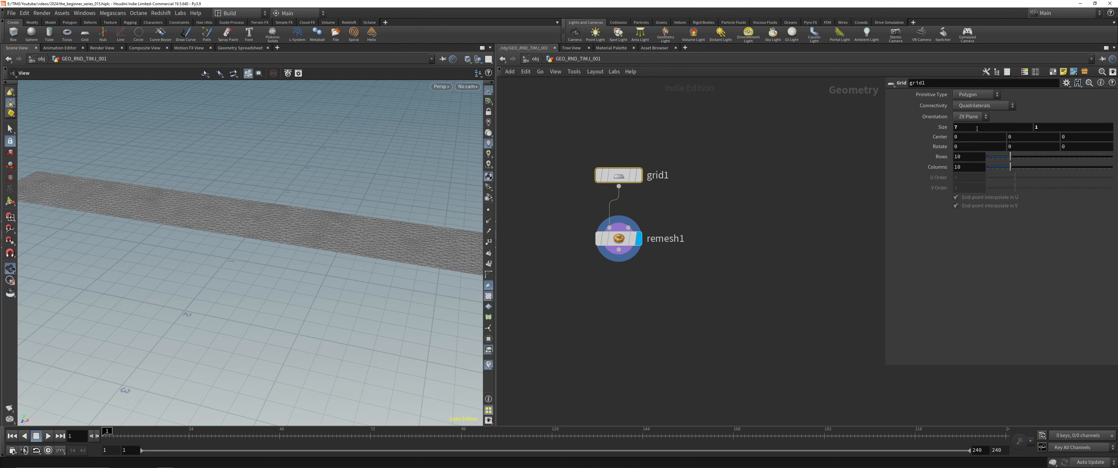
key(g)
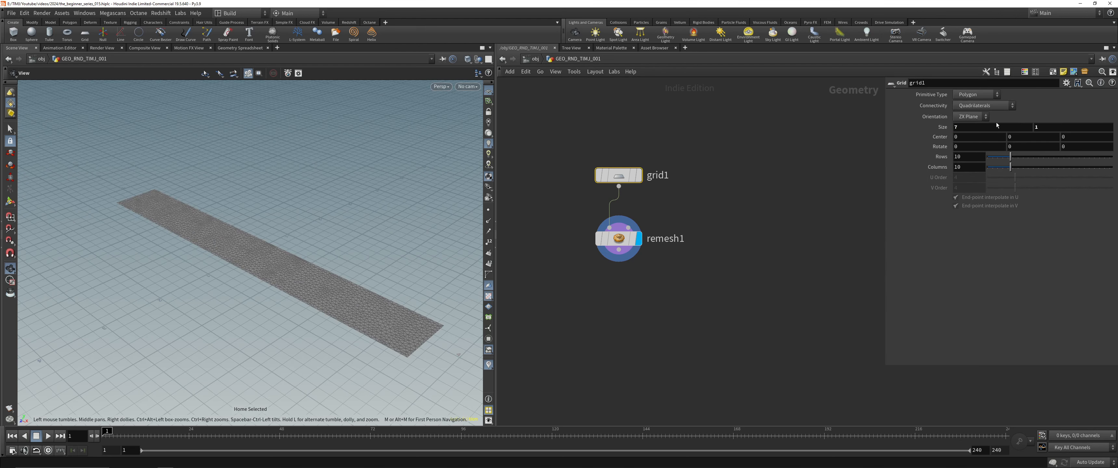
Step: Set the iterations of remesh1 to 5 and save the scene
drag(557, 279, 640, 239)
double_click(958, 140)
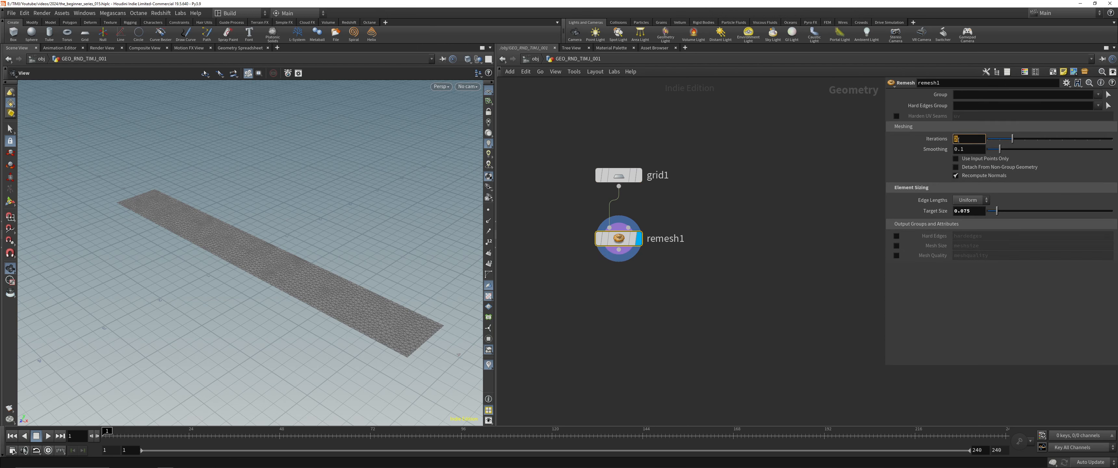
key(Return)
key(ctrl+s)
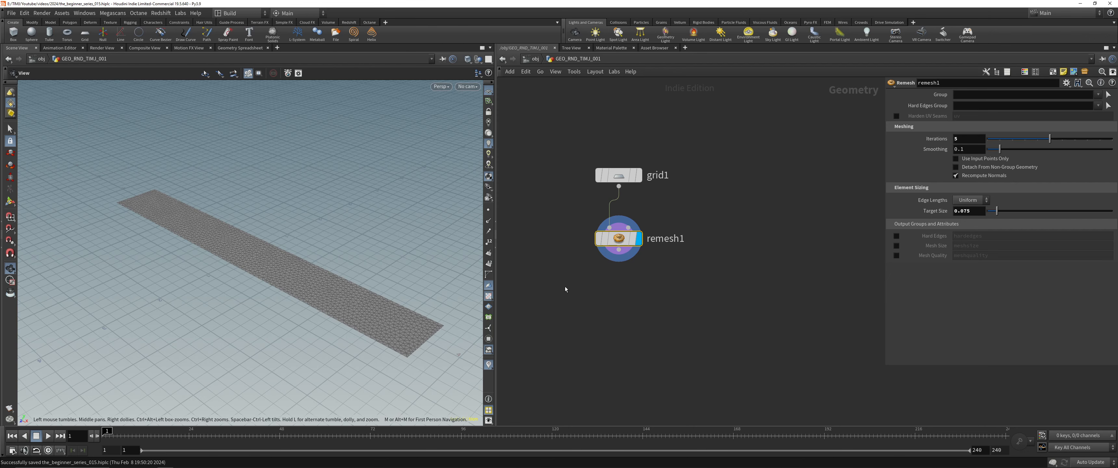
Step: Move the remesh1 node slightly closer beneath grid1
drag(573, 274, 608, 242)
mouse_move(289, 273)
mouse_down()
mouse_move(279, 292)
mouse_move(207, 188)
mouse_move(263, 267)
mouse_move(296, 274)
mouse_up()
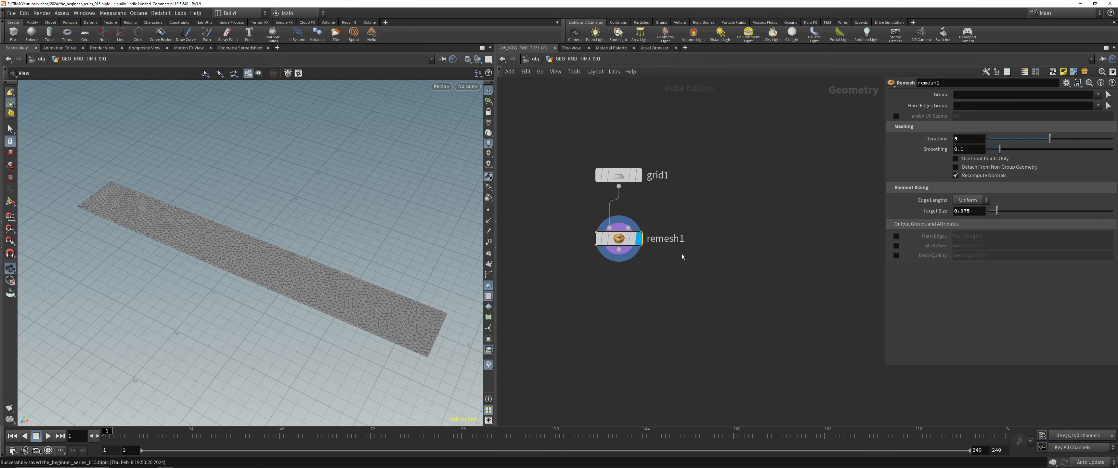
drag(605, 240, 604, 230)
click(618, 241)
middle_drag(596, 280, 603, 265)
click(603, 265)
scroll(619, 236, down, 1)
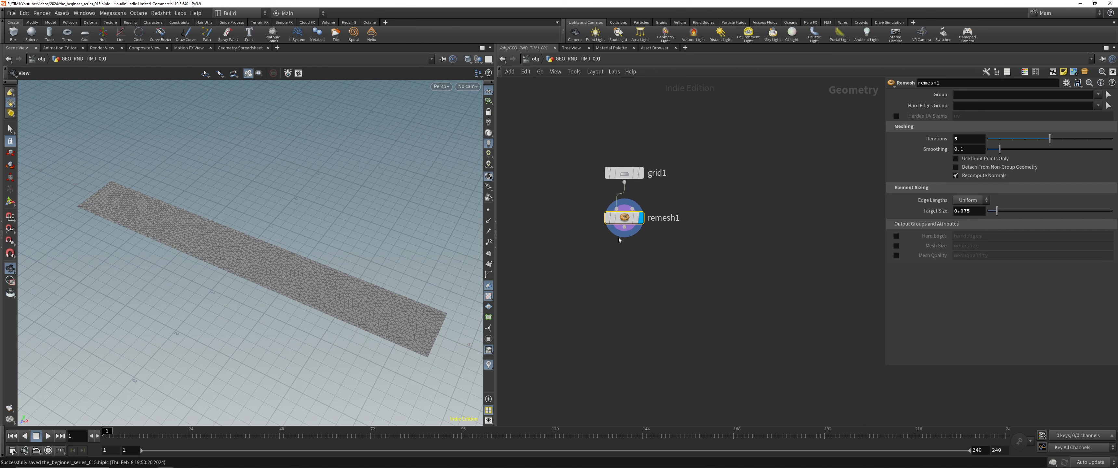
drag(558, 254, 675, 201)
drag(578, 203, 665, 263)
Step: Add a Copy and Transform node below remesh1, connect it to the remesh output and display its result
key(Tab)
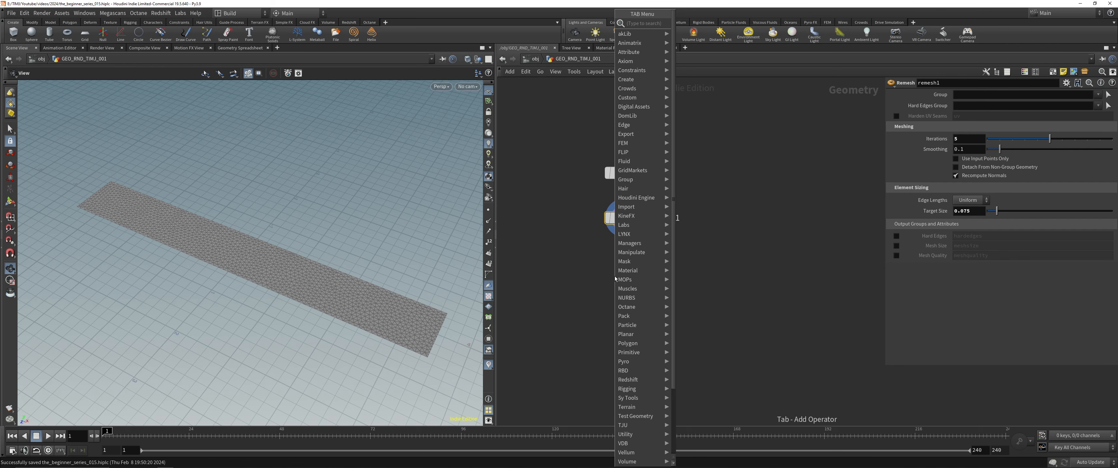
text(co)
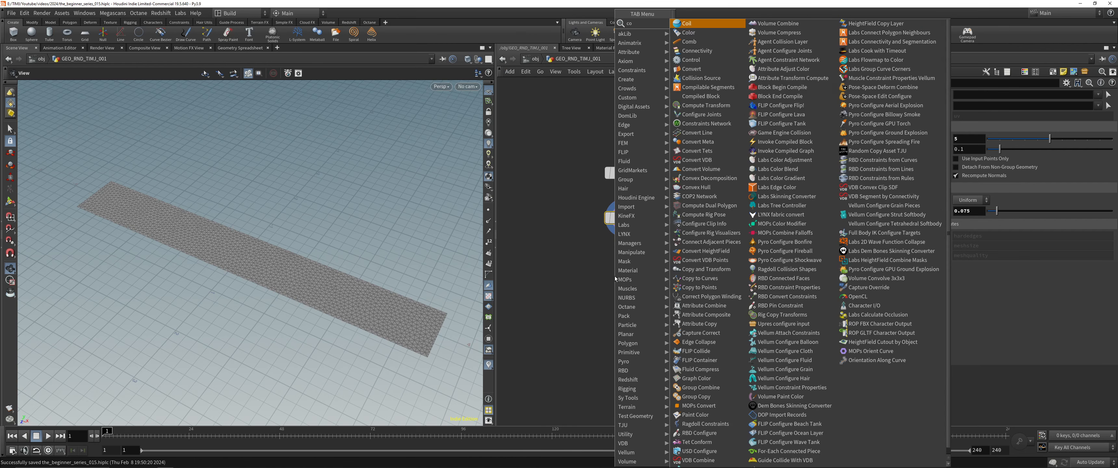
text(py)
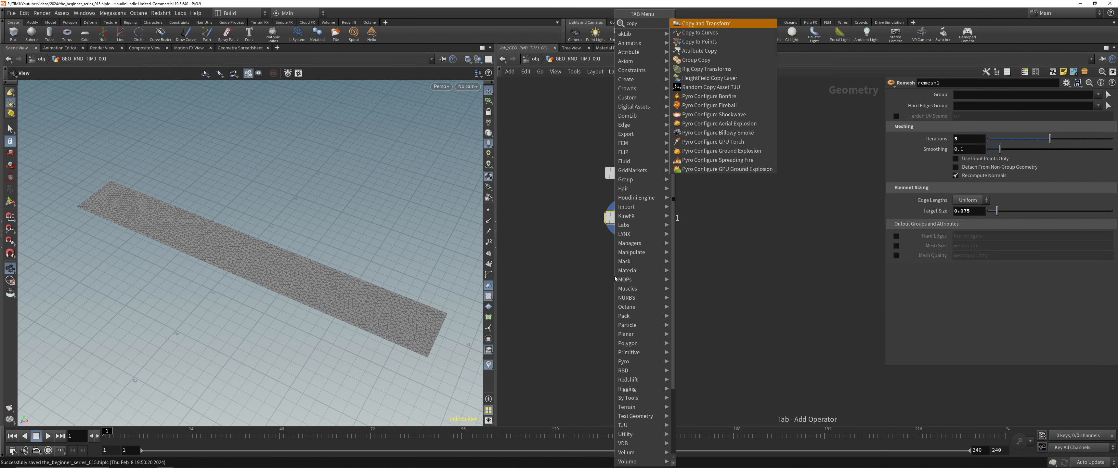
key(Return)
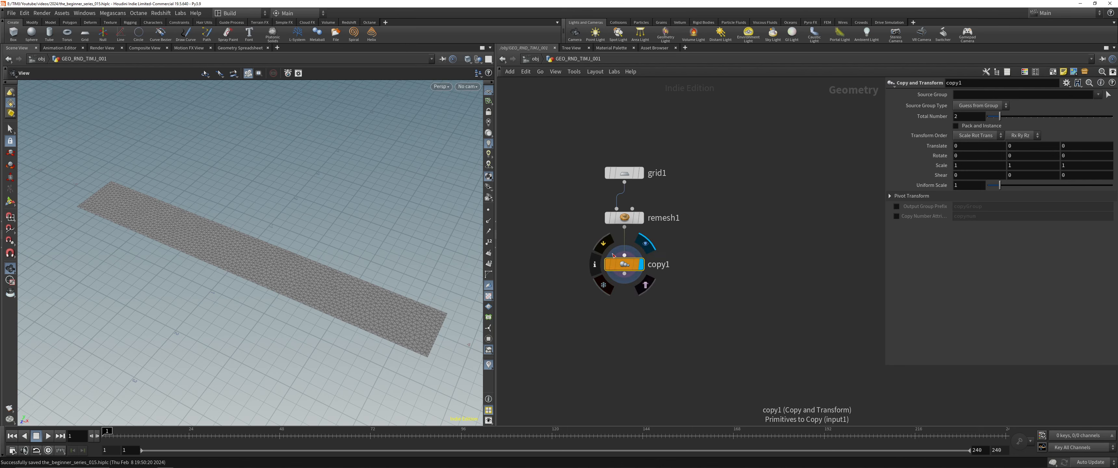
Step: Set the Y translation of the copies to 0.21 and their total number to 7
drag(257, 270, 278, 261)
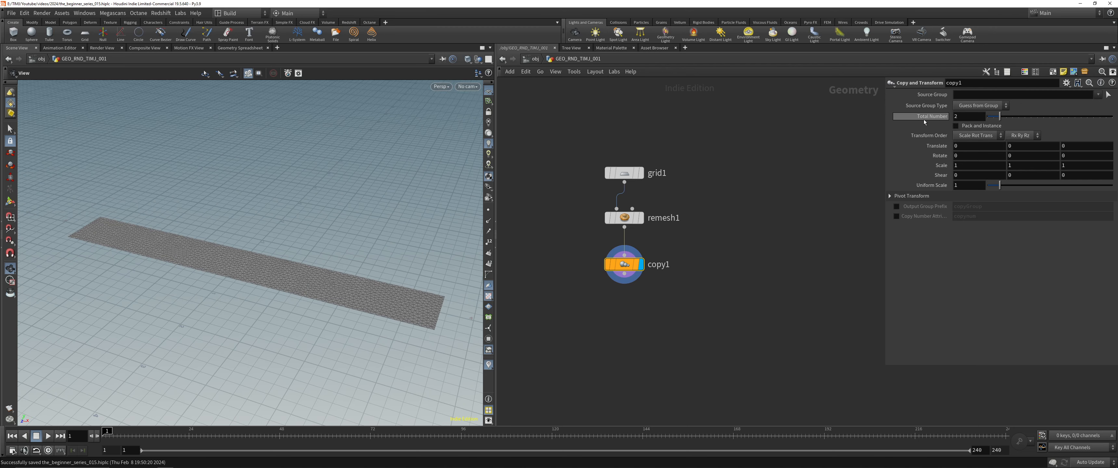
drag(345, 267, 321, 271)
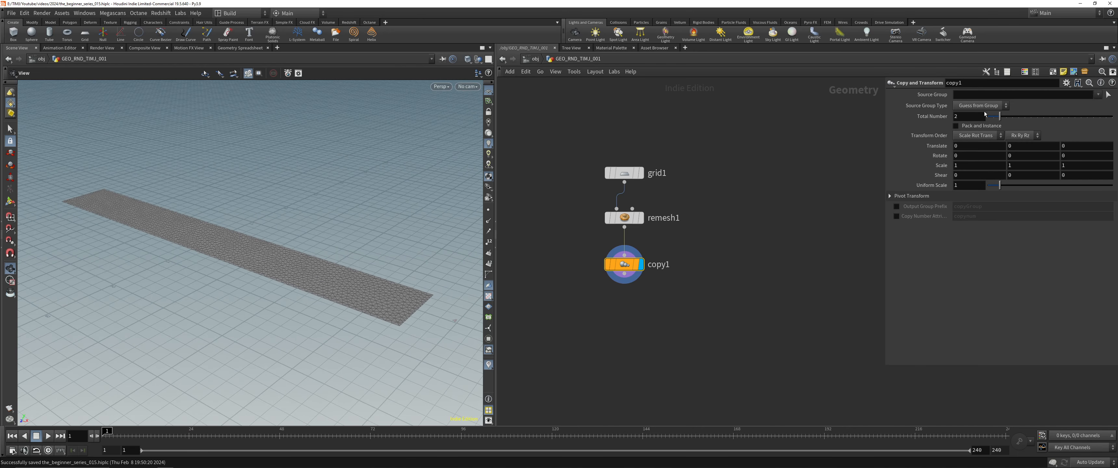
middle_drag(1011, 148, 1105, 165)
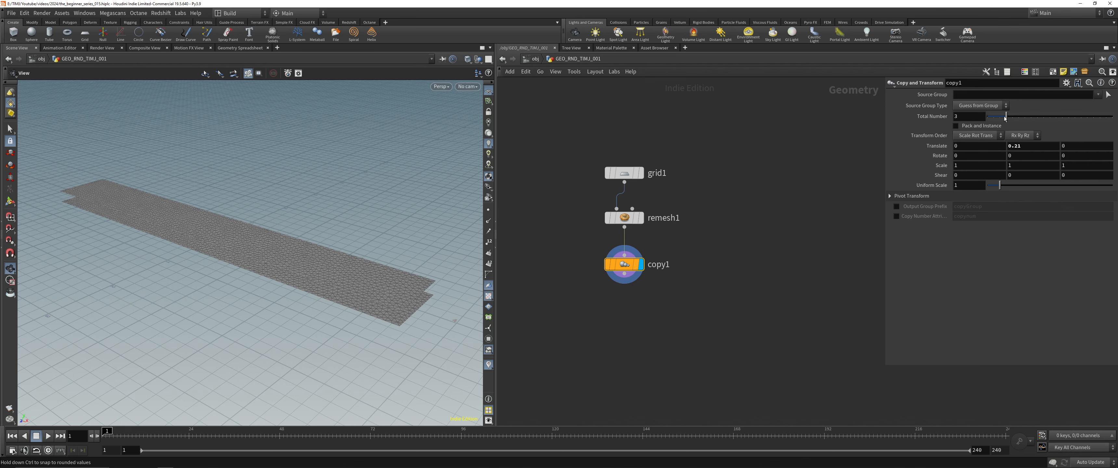
drag(1000, 116, 1030, 116)
mouse_move(260, 217)
mouse_down()
mouse_move(268, 199)
mouse_move(276, 211)
mouse_up()
Step: Rotate the copies by -0.9 in X and 2.3 in Y, and save the scene
middle_drag(973, 153, 1061, 155)
drag(255, 215, 294, 202)
key(ctrl+s)
Step: Add an unconnected Scatter node in the empty space beside the grid node chain
drag(316, 237, 410, 230)
drag(589, 302, 668, 144)
click(744, 206)
middle_drag(742, 214, 703, 220)
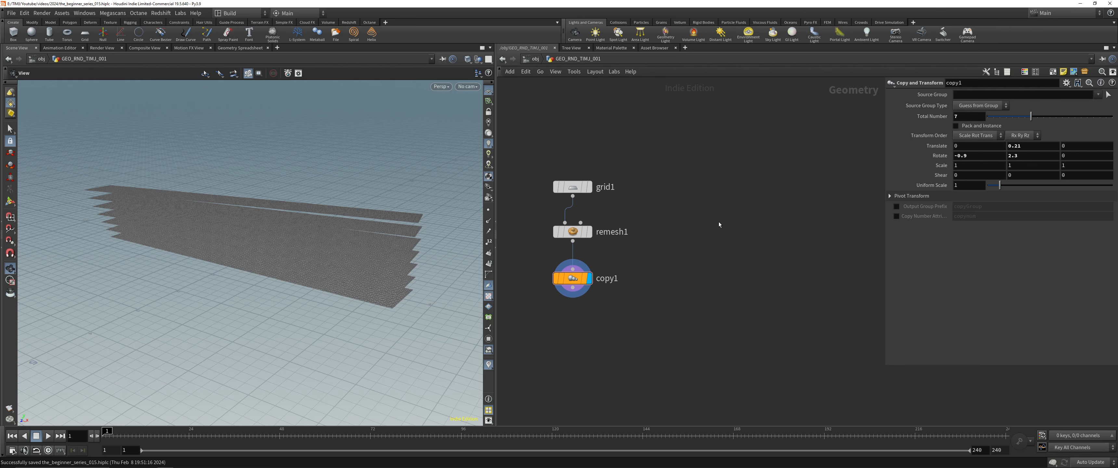
key(Tab)
text(sc)
click(808, 25)
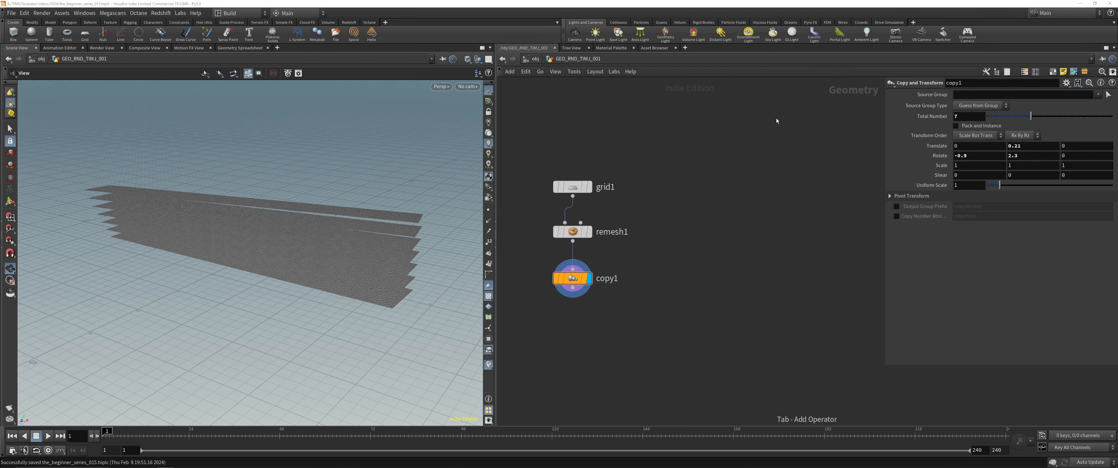
click(732, 236)
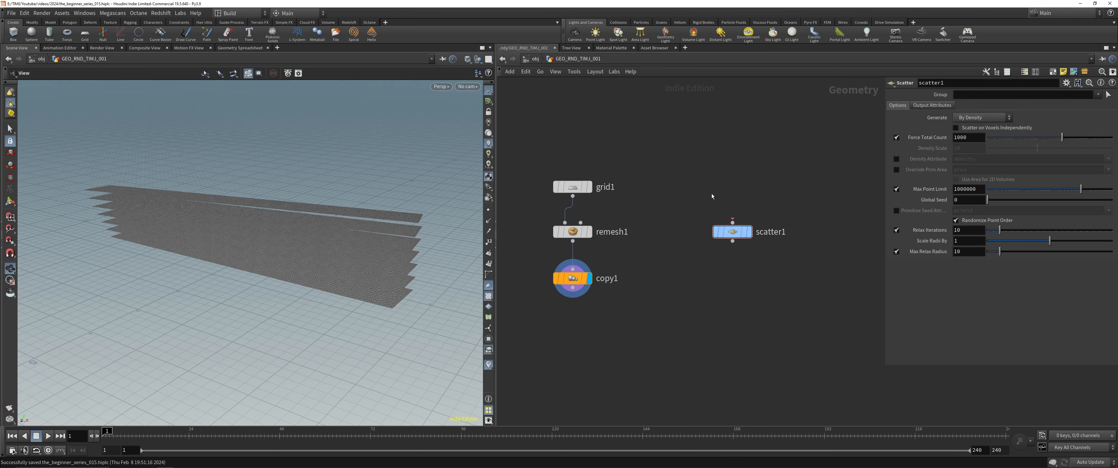
Step: Create a Circle node above scatter1 and connect its output to the scatter input
key(Tab)
text(cir)
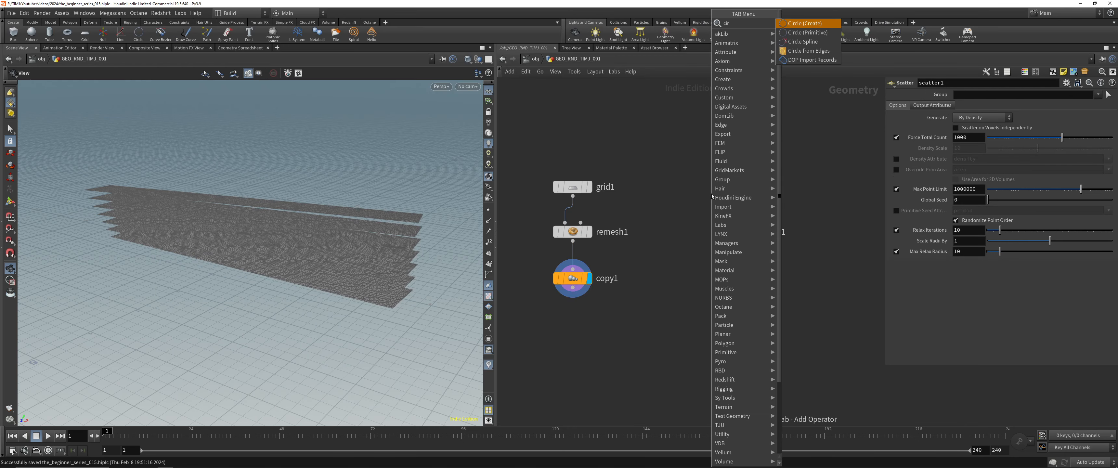
key(Return)
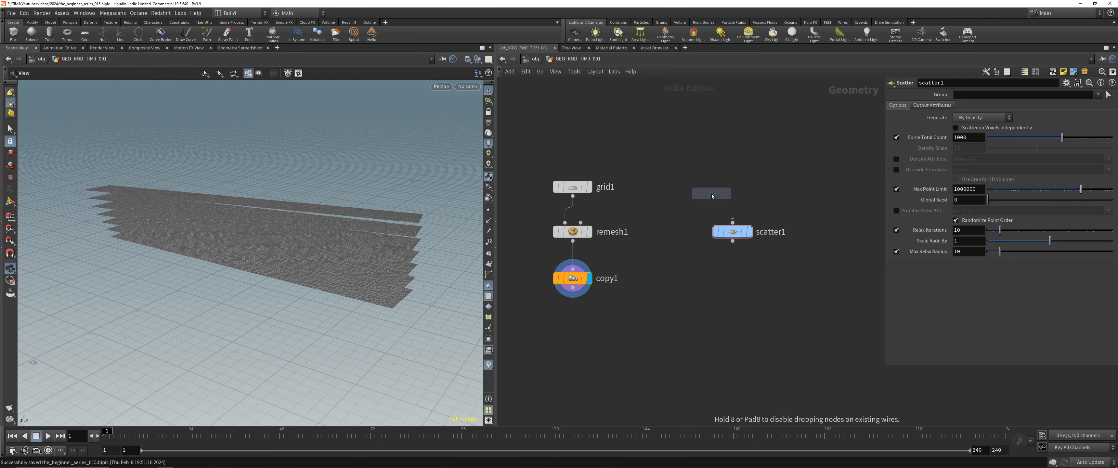
click(712, 196)
drag(733, 190, 755, 183)
click(732, 196)
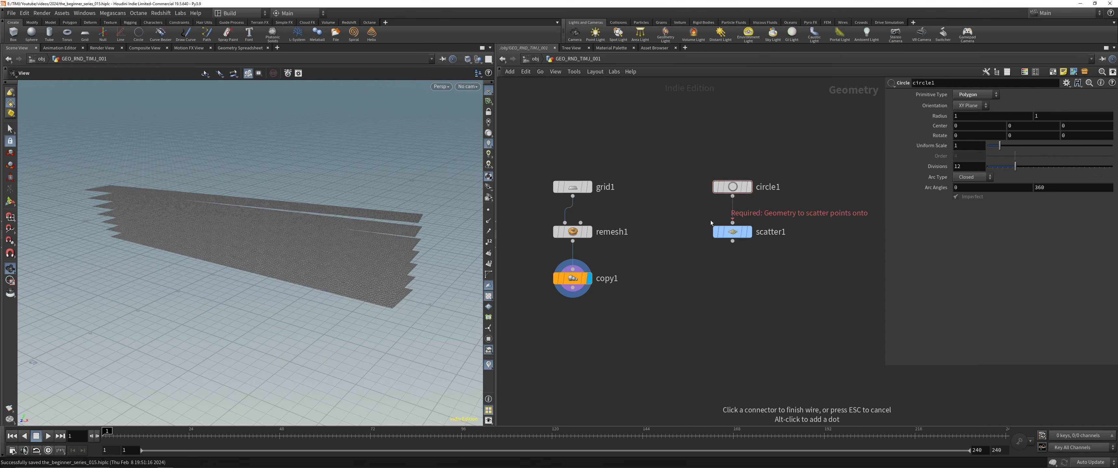
click(732, 220)
Step: Select the grid1, remesh1 and copy1 nodes together and move them farther away from the circle and scatter nodes
drag(523, 343, 591, 186)
middle_drag(592, 187, 643, 179)
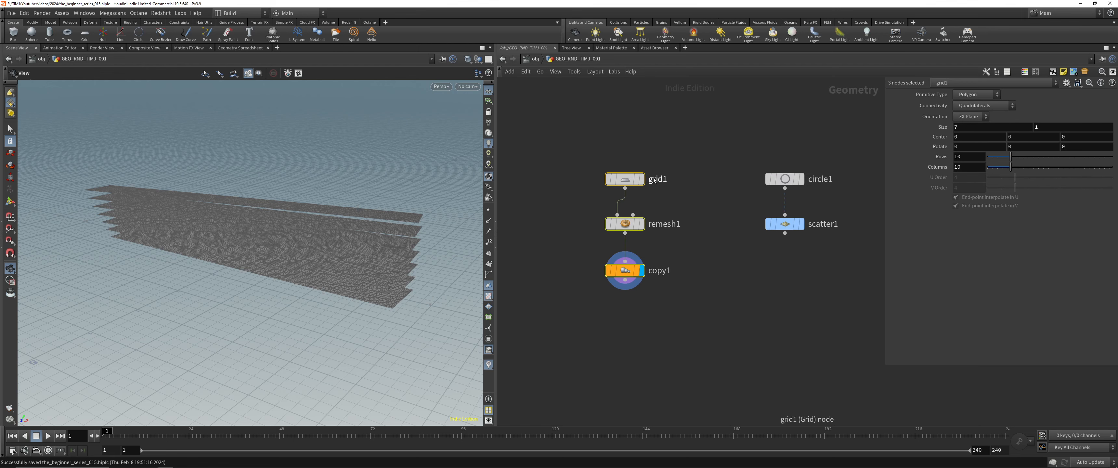
drag(631, 179, 594, 179)
click(648, 233)
drag(573, 312, 626, 153)
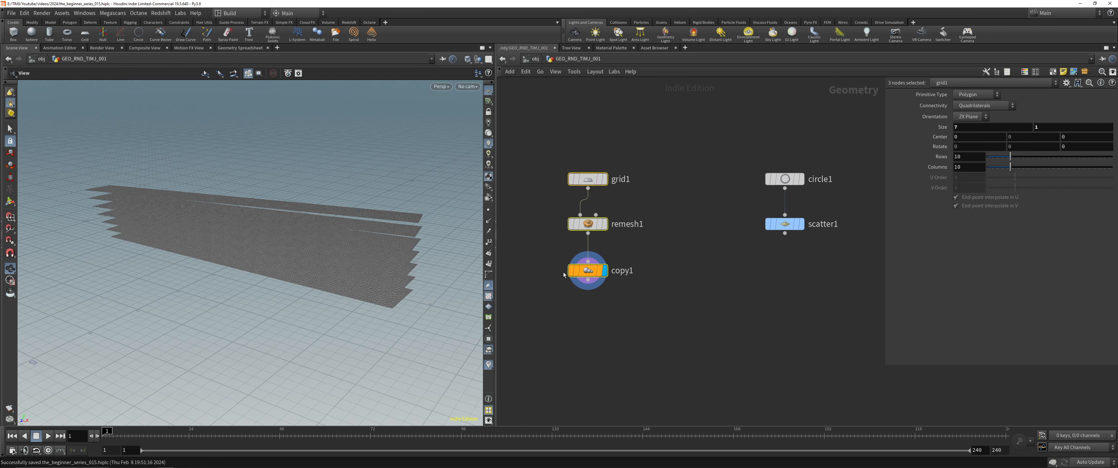
drag(630, 308, 637, 309)
Step: Display the scatter1 node's points in the viewport
drag(754, 277, 813, 211)
middle_drag(815, 211, 680, 211)
key(shift+r)
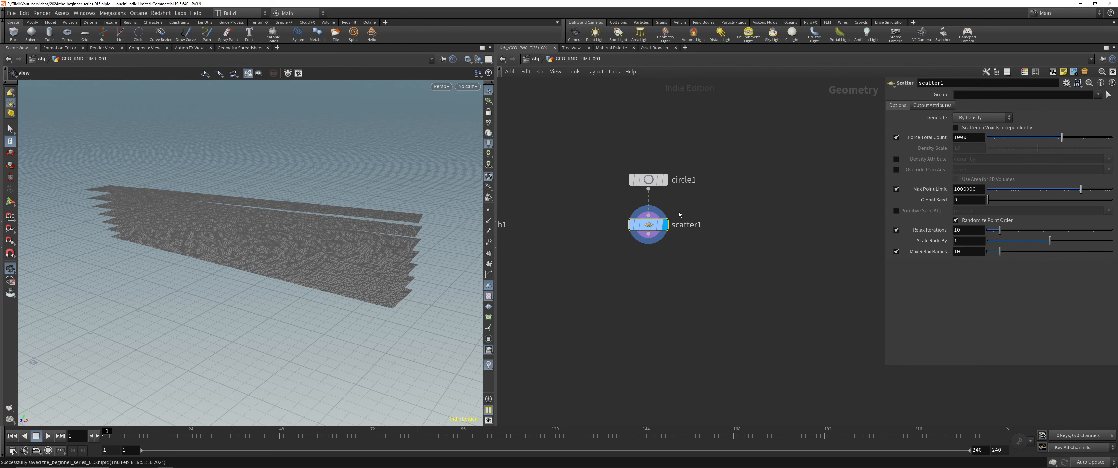
drag(118, 266, 204, 256)
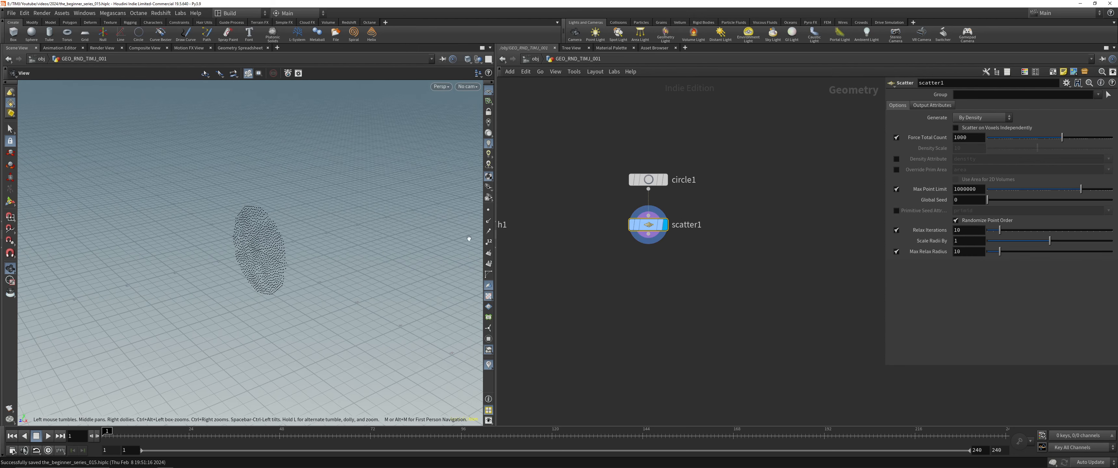
Step: Increase the divisions of circle1 to 61, then reselect the scatter1 node
click(648, 180)
scroll(969, 165, up, 17)
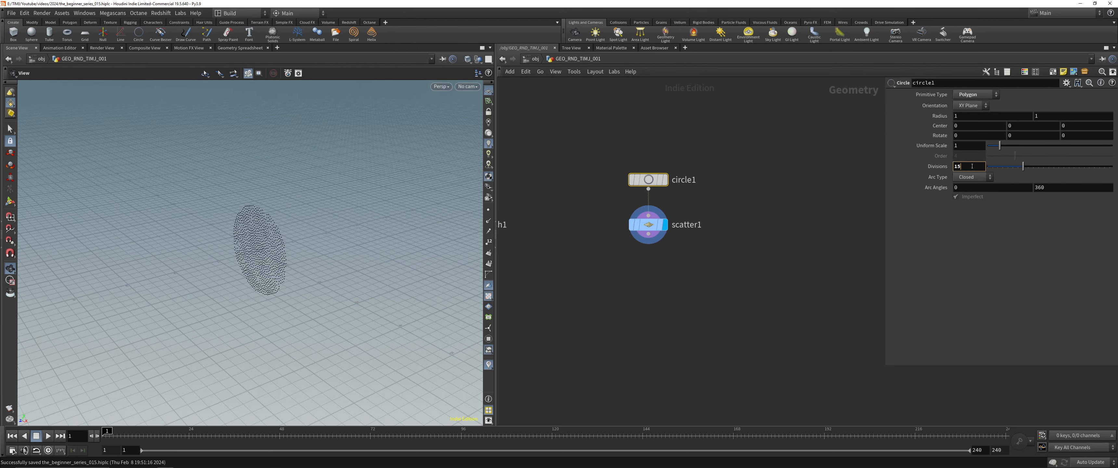
scroll(972, 166, up, 20)
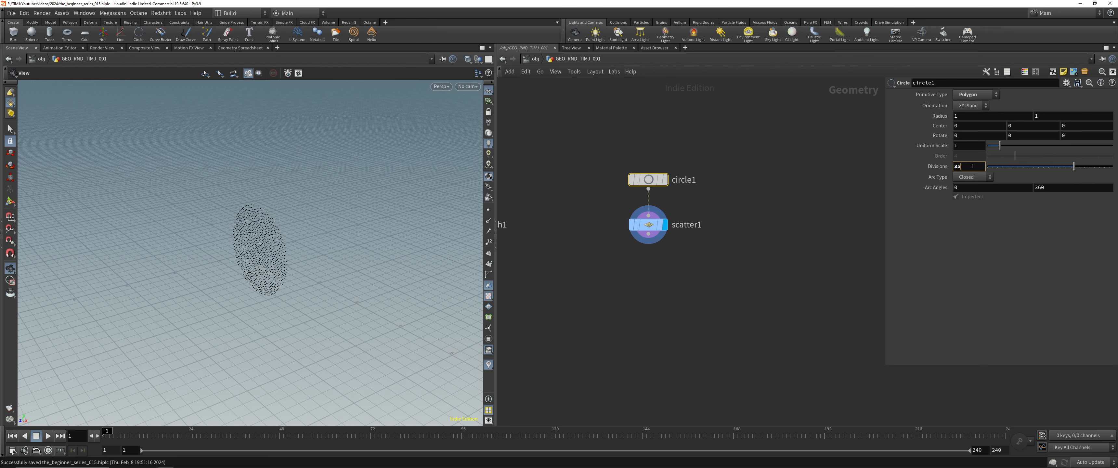
scroll(972, 166, up, 11)
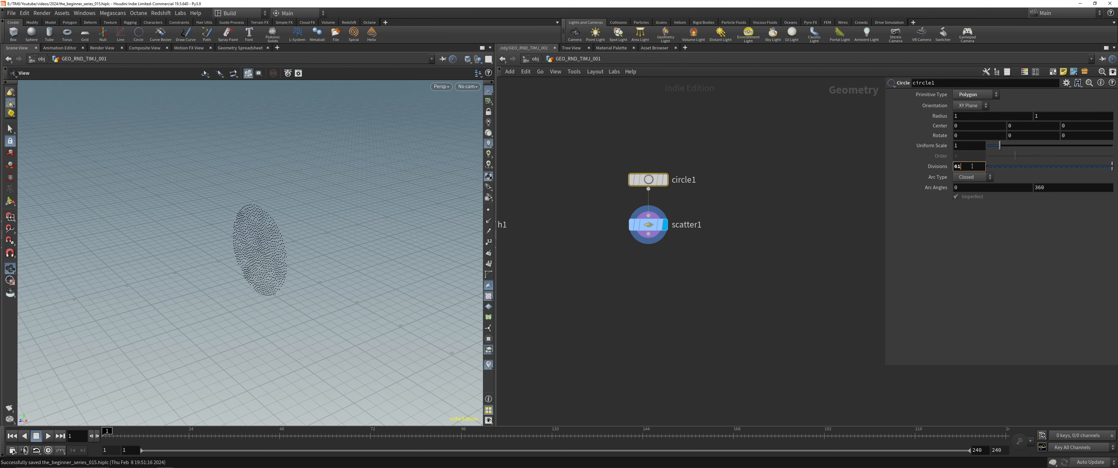
click(645, 225)
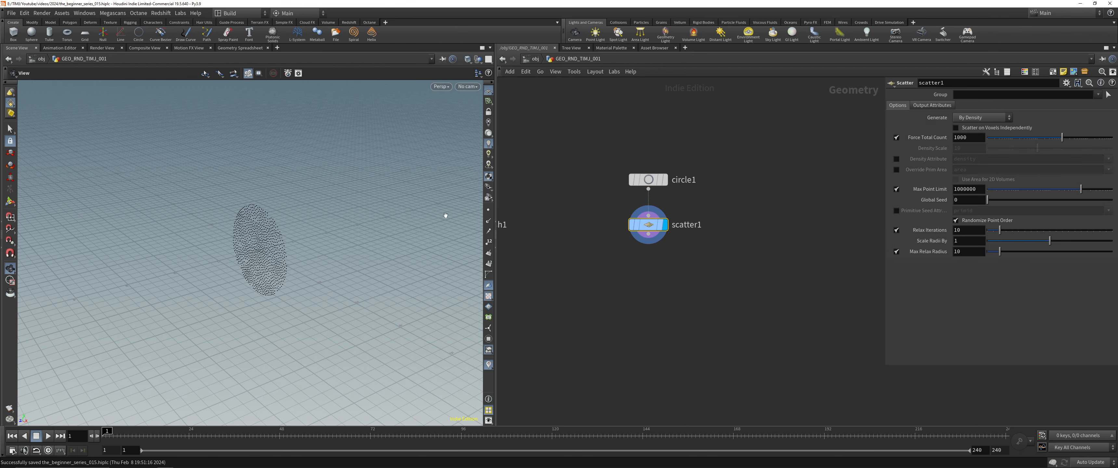
Step: Set the Force Total Count of scatter1 to 420
drag(271, 255, 295, 240)
scroll(295, 240, up, 3)
drag(1001, 136, 1027, 146)
double_click(972, 135)
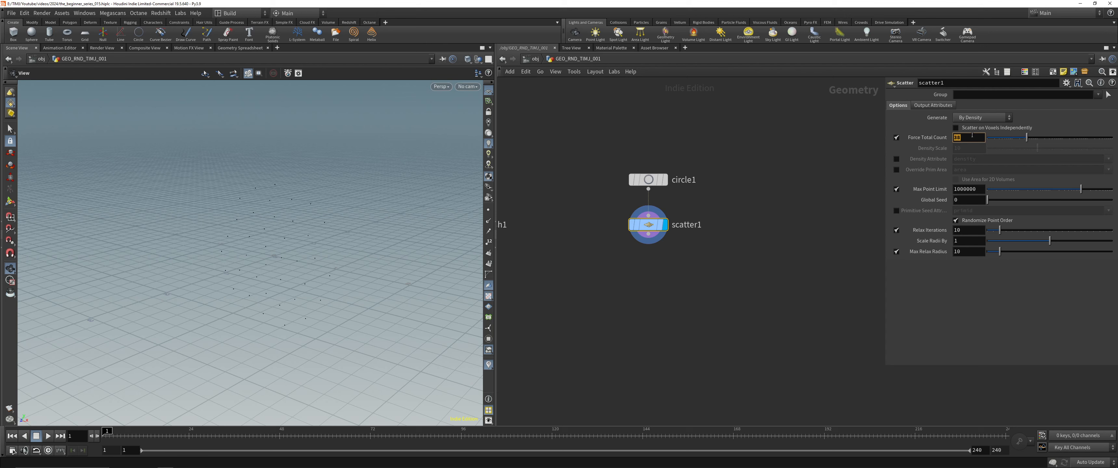
key(Return)
drag(255, 250, 238, 236)
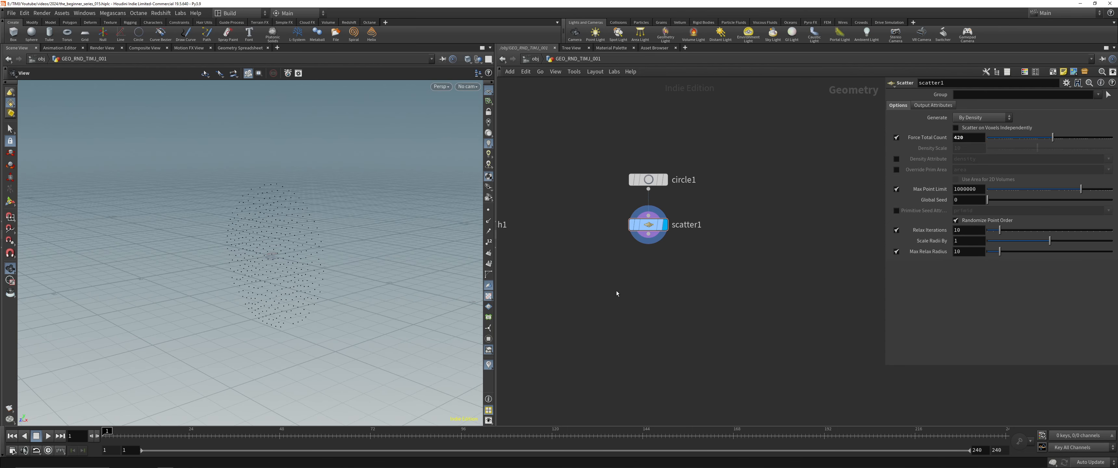
Step: Move circle1 and scatter1 together farther from the grid1 chain, reselect scatter1, and save the scene
middle_drag(667, 250, 697, 232)
drag(691, 250, 655, 155)
drag(681, 164, 721, 164)
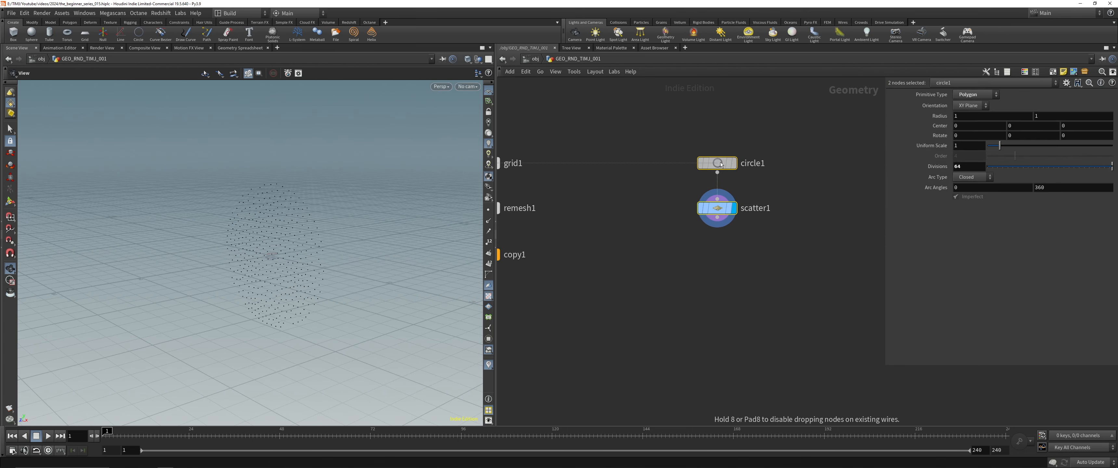
click(640, 236)
click(720, 209)
click(700, 263)
key(ctrl+s)
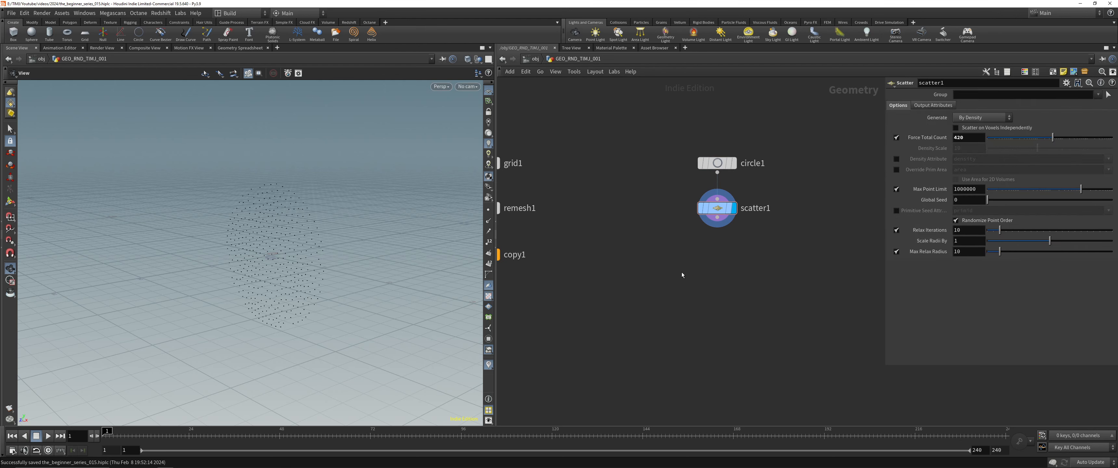
Step: Create a Copy to Points node below scatter1, connected to its output
mouse_move(257, 230)
mouse_down()
mouse_move(210, 229)
mouse_move(242, 224)
mouse_move(252, 207)
mouse_move(271, 228)
mouse_up()
drag(304, 289, 208, 289)
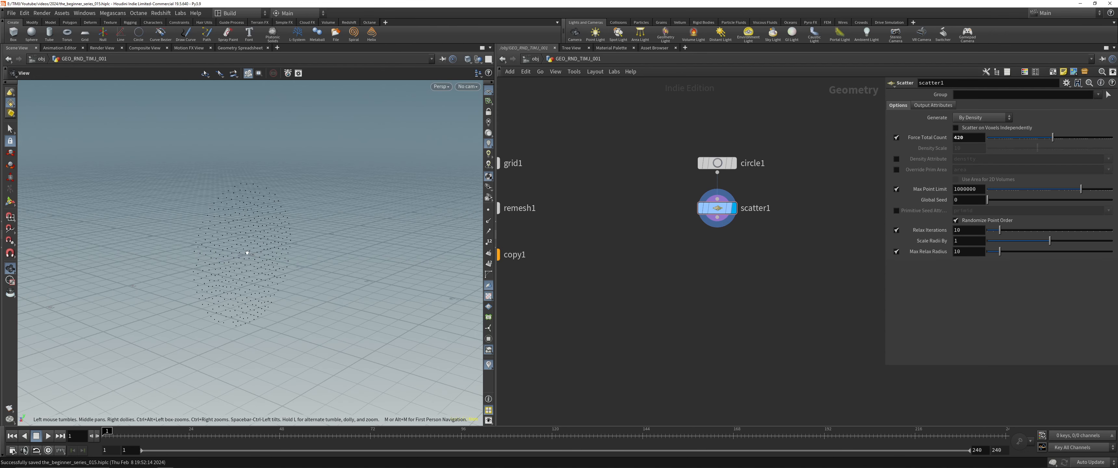
drag(247, 252, 286, 246)
key(Tab)
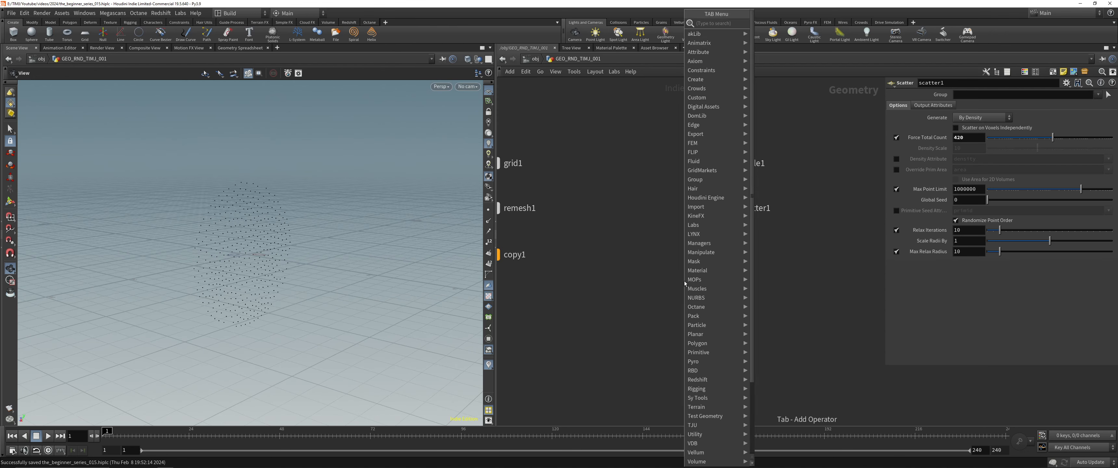
key(Escape)
key(Tab)
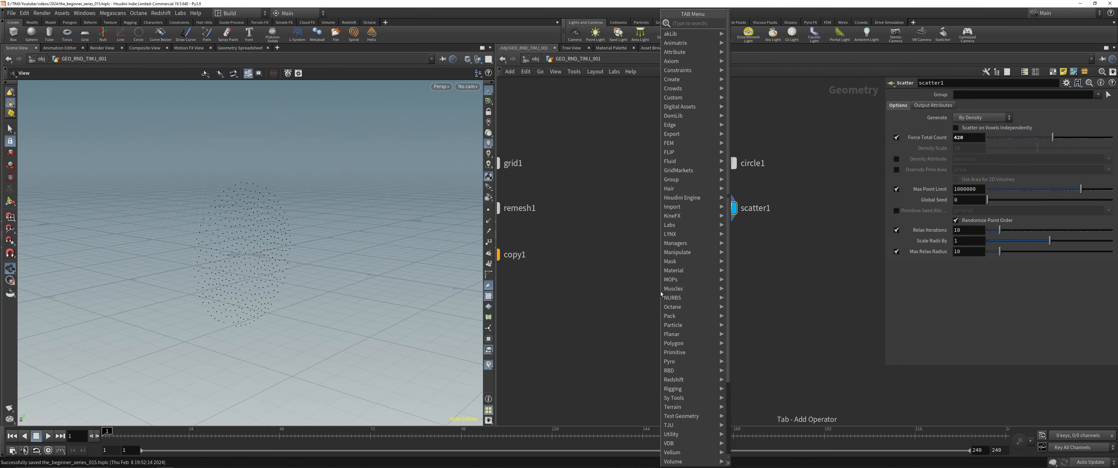
text(copt)
key(Down)
key(Down)
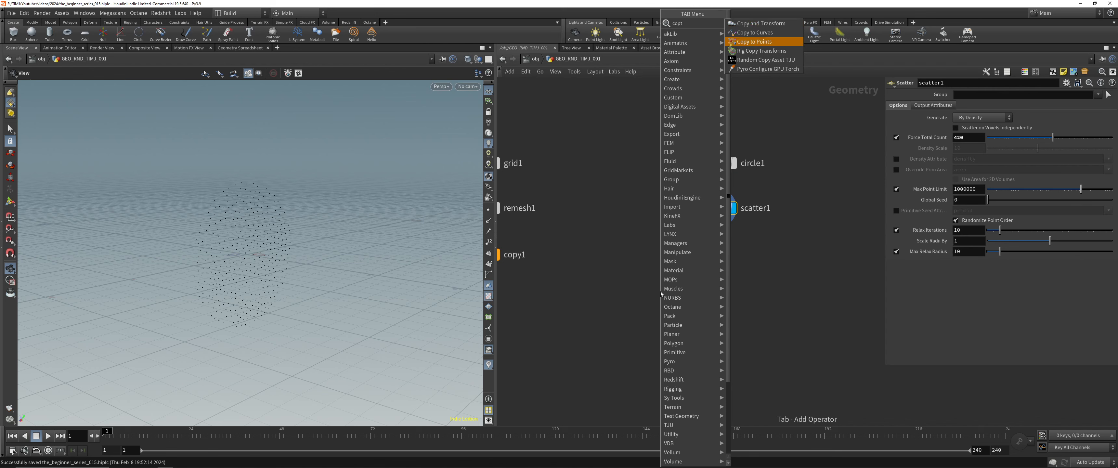
key(Return)
click(684, 293)
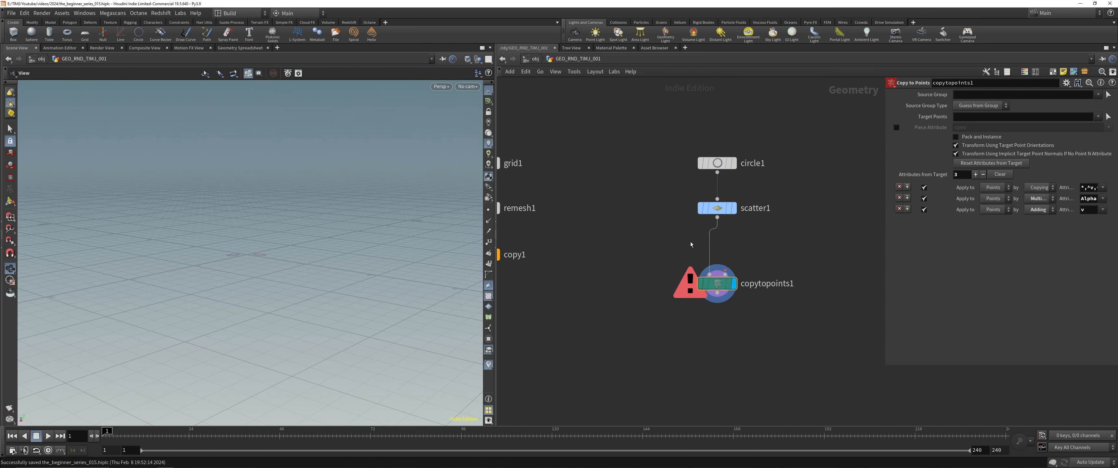
Step: Swap the inputs of copytopoints1 so scatter1 feeds the second one, and create a Line node wired into the first
key(shift+r)
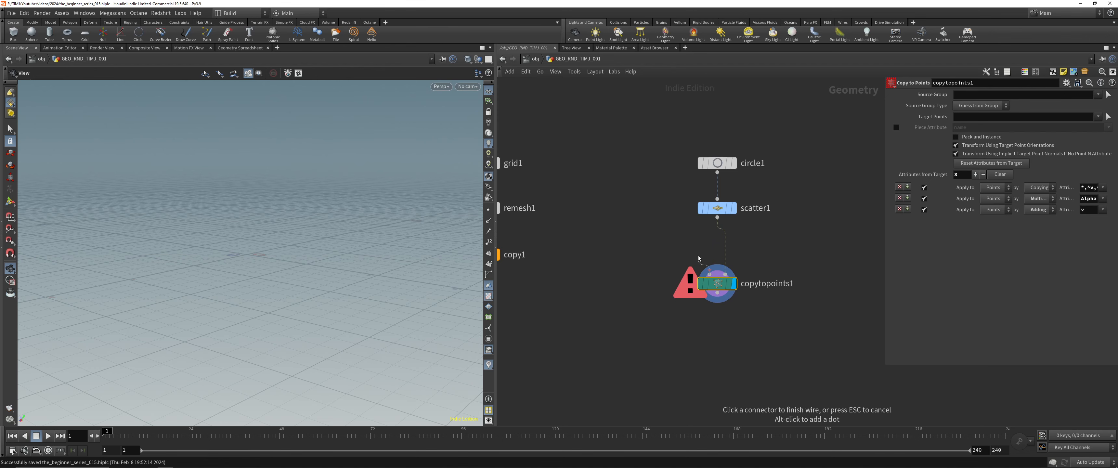
drag(710, 274, 630, 231)
text(line)
key(Return)
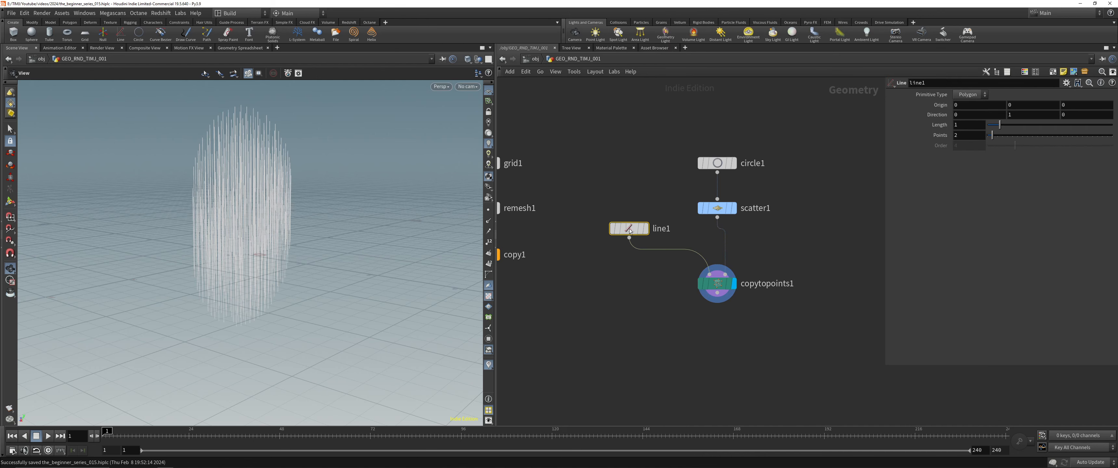
Step: Display and frame line1 in the viewport, and move copytopoints1 farther below the line and scatter nodes
click(646, 229)
key(g)
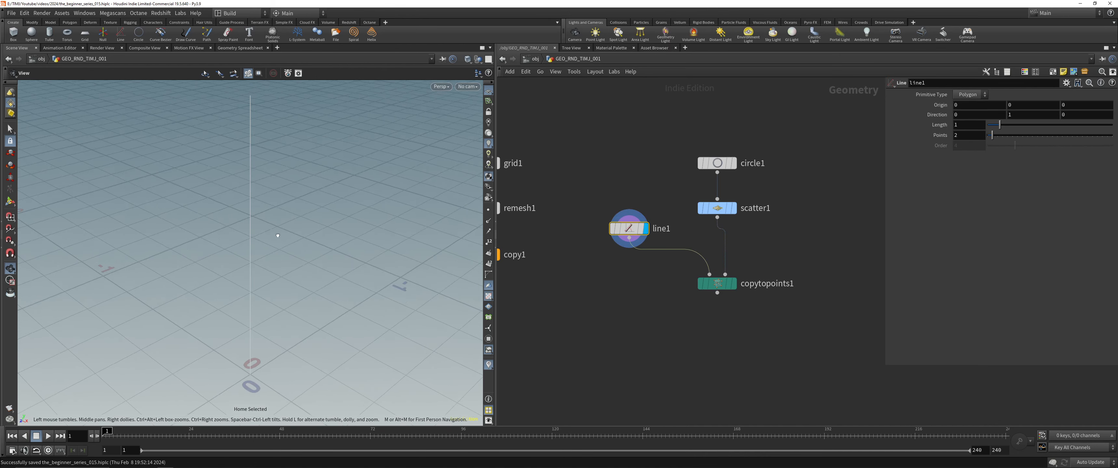
drag(259, 254, 261, 243)
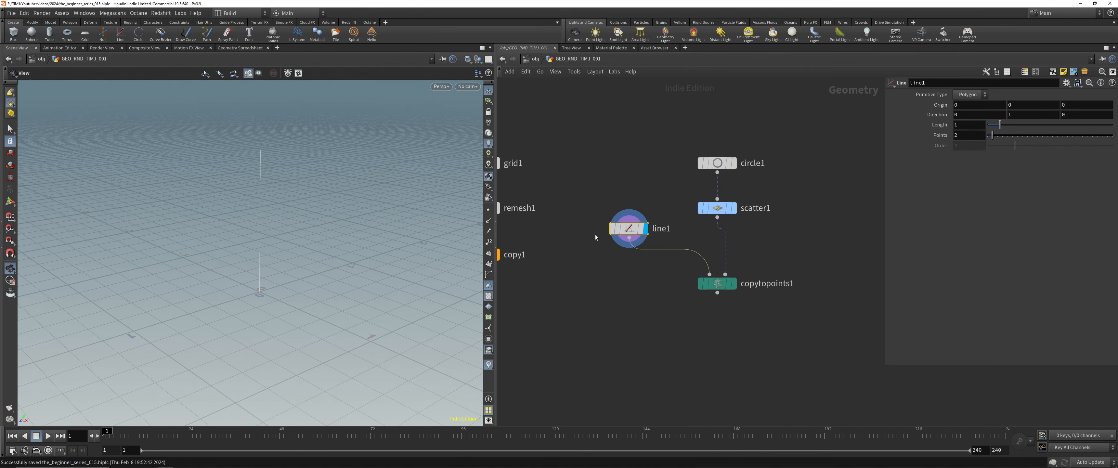
drag(723, 281, 723, 329)
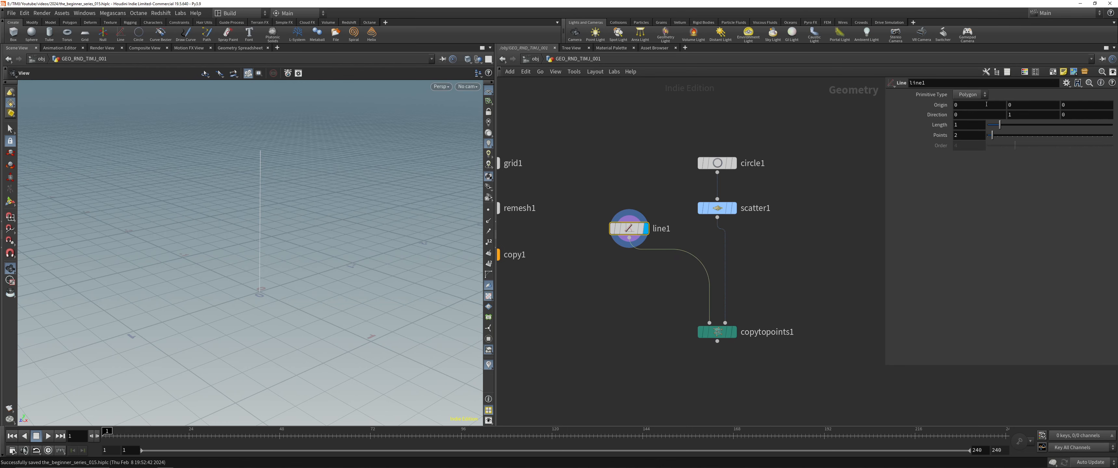
Step: Rotate line1 with its viewport handle to direction 0, 0, -1, and return to the View tool
click(9, 203)
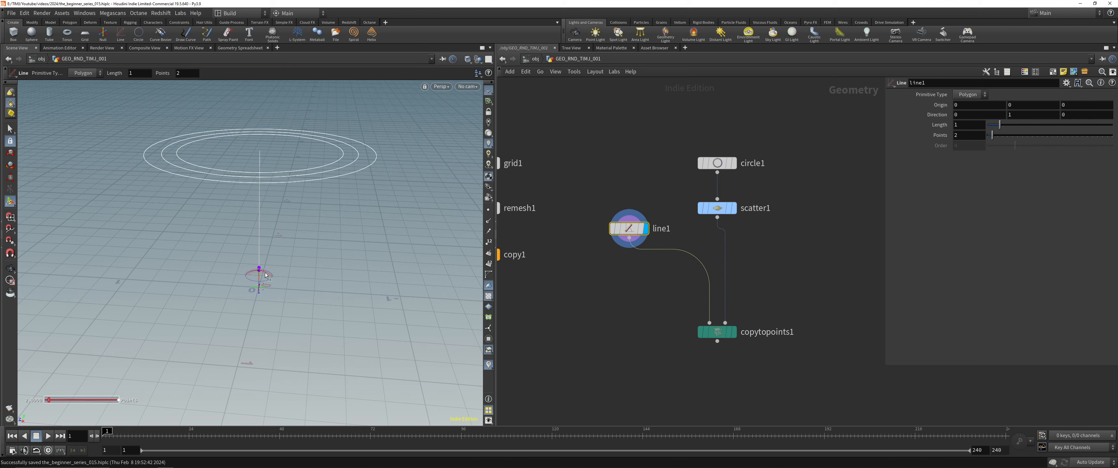
drag(265, 274, 294, 298)
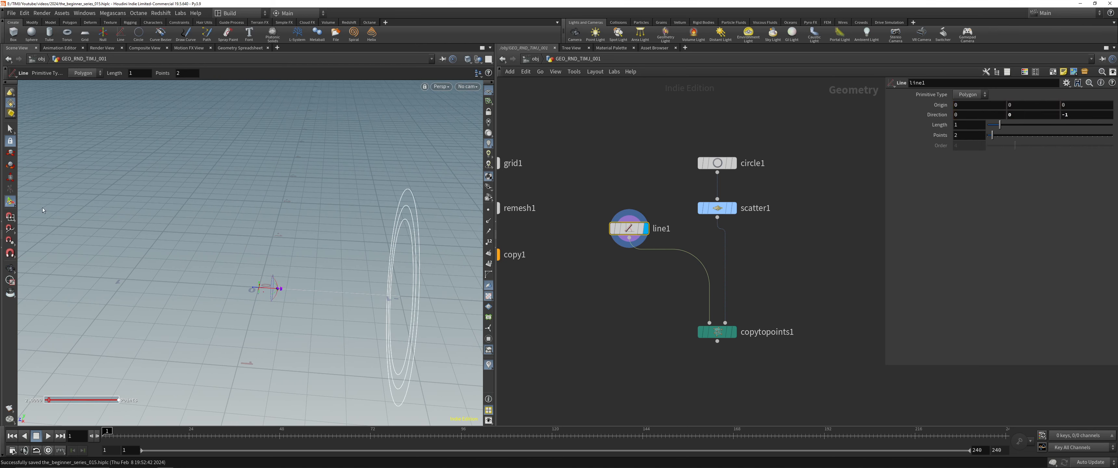
click(9, 268)
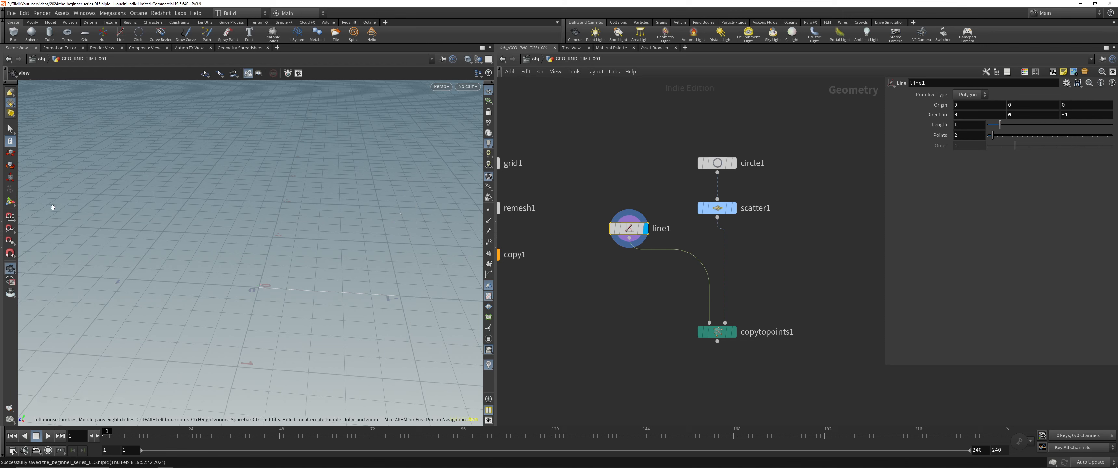
Step: Switch repeatedly between line1's viewport handles and the View tool to compare the two modes
click(9, 202)
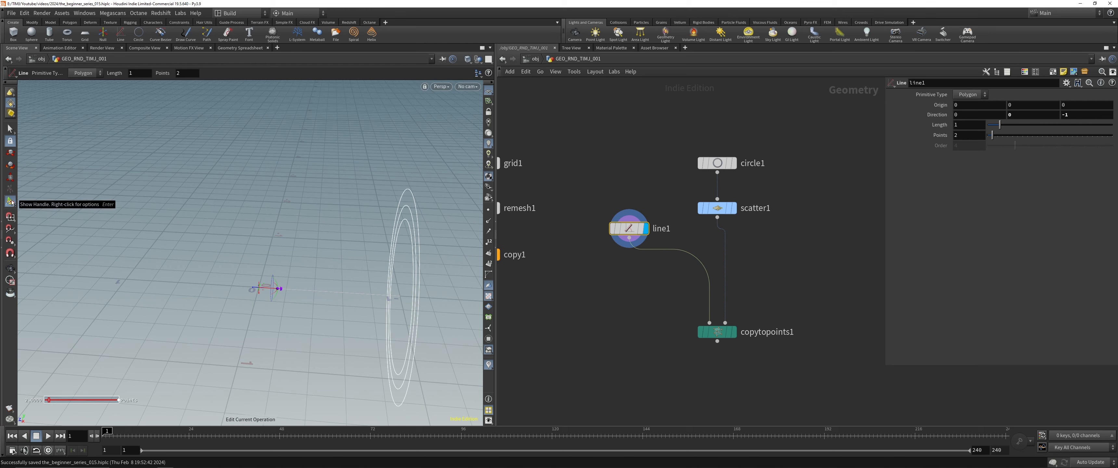
click(10, 268)
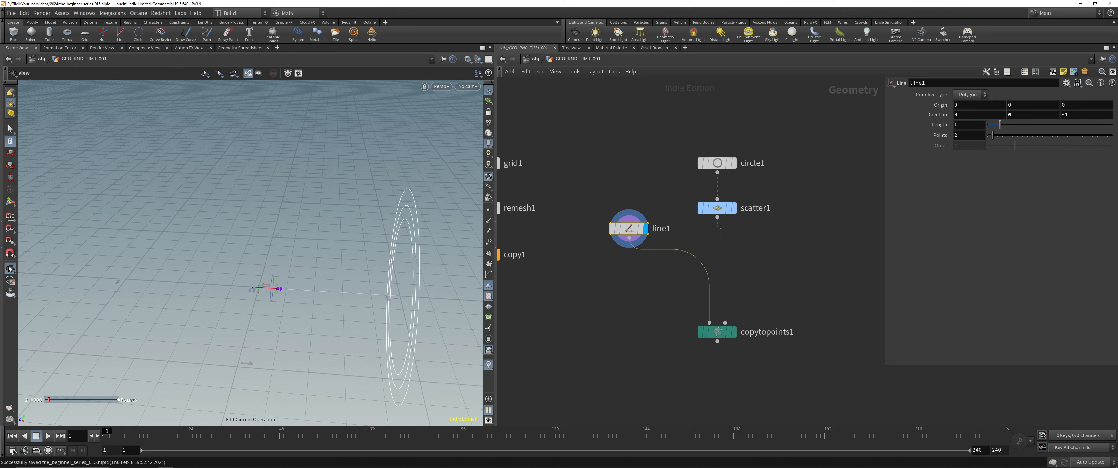
drag(371, 277, 349, 273)
drag(370, 327, 325, 267)
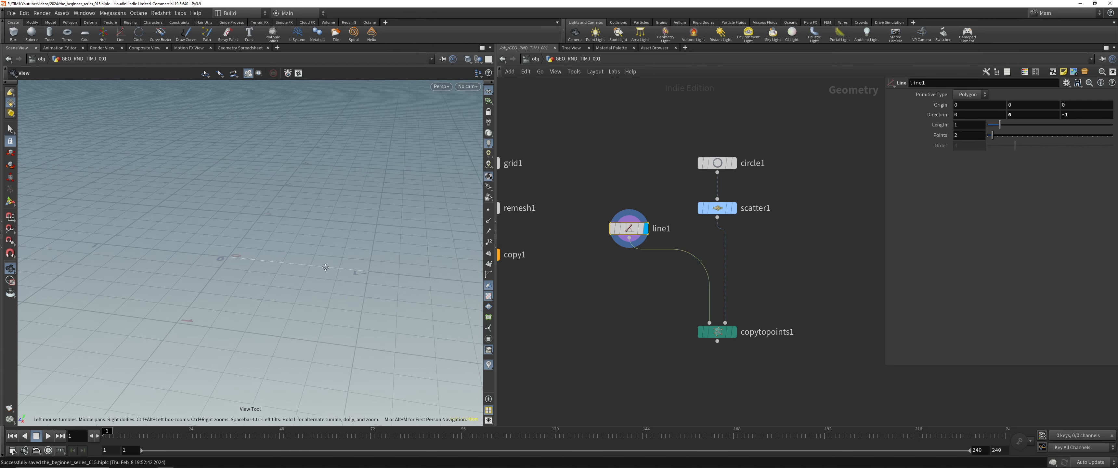
key(Return)
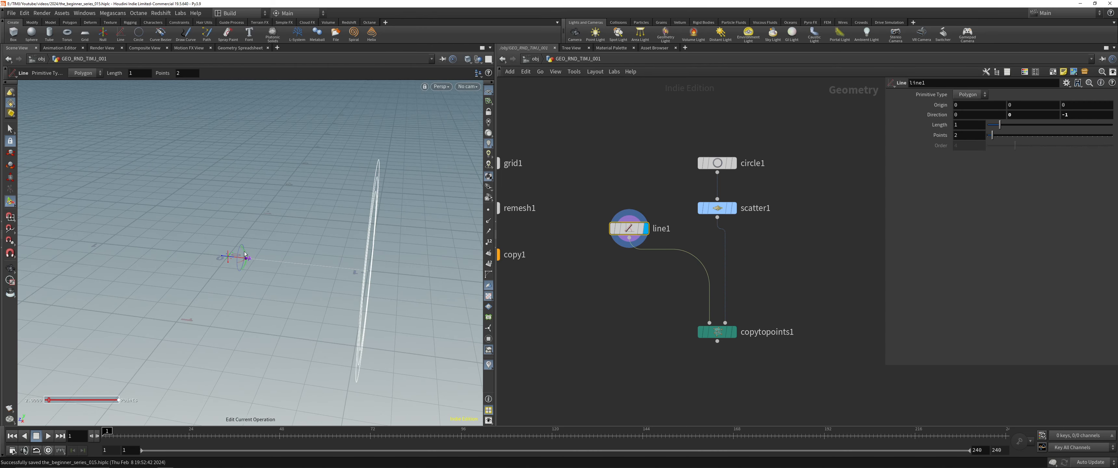
drag(246, 256, 260, 228)
click(11, 266)
Step: Create a Match Size node between line1 and copytopoints1 to center the line
drag(601, 273, 654, 177)
drag(343, 243, 382, 256)
click(615, 280)
key(Tab)
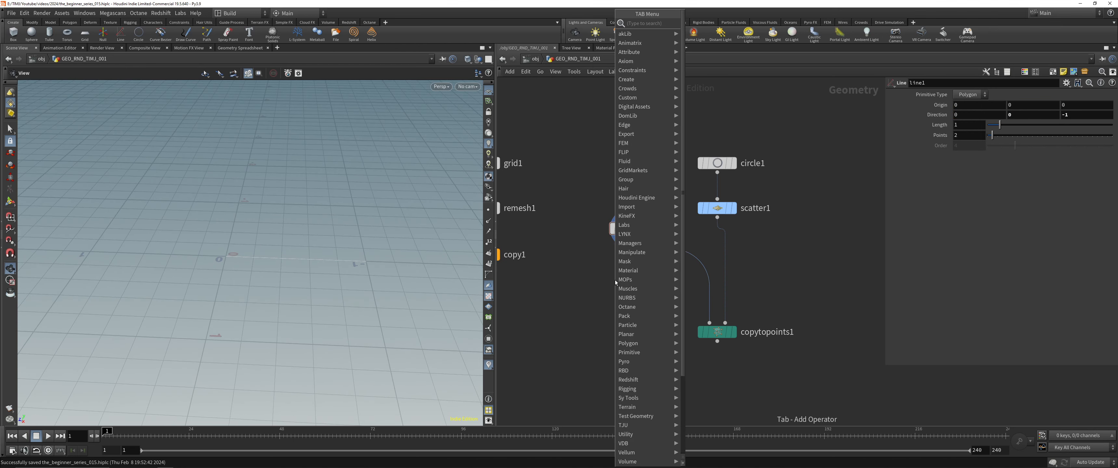
key(BackSpace)
key(BackSpace)
text(match)
key(Return)
click(615, 281)
mouse_move(622, 282)
mouse_down()
mouse_move(668, 251)
mouse_move(652, 277)
mouse_move(631, 271)
mouse_up()
Step: Display the copytopoints1 result, save the scene, and select the matchsize1 node
drag(579, 376, 771, 320)
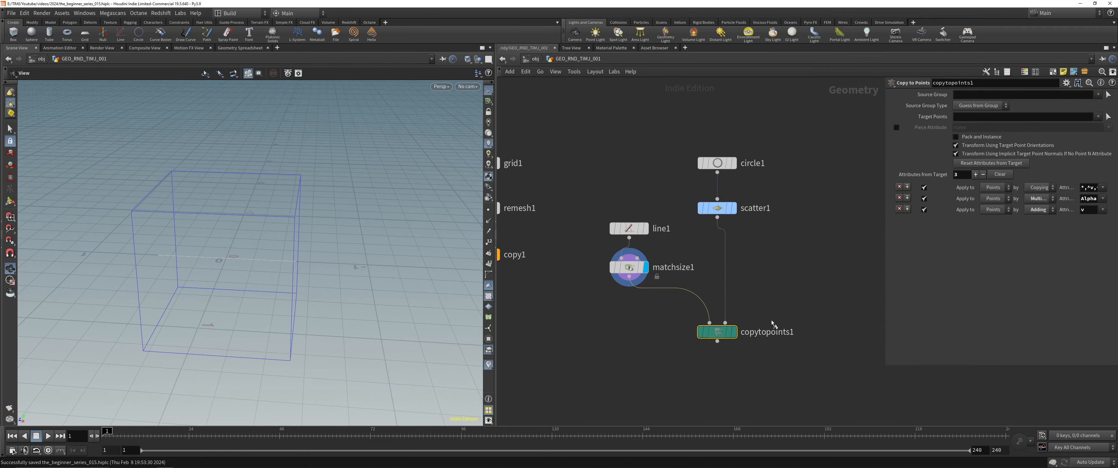
key(r)
key(ctrl+s)
drag(265, 257, 243, 238)
drag(578, 302, 638, 262)
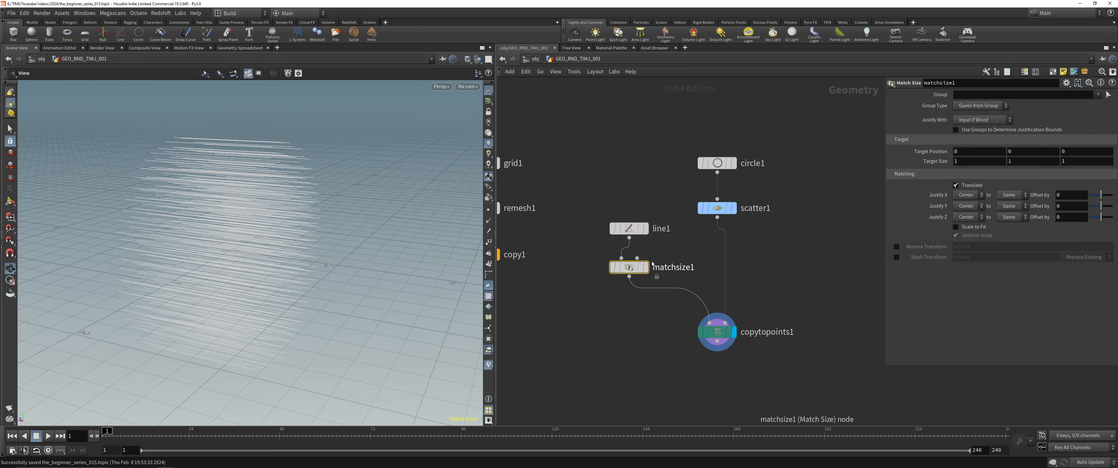
Step: Reduce the Uniform Scale of circle1 to 0.18
click(646, 315)
drag(243, 217, 360, 192)
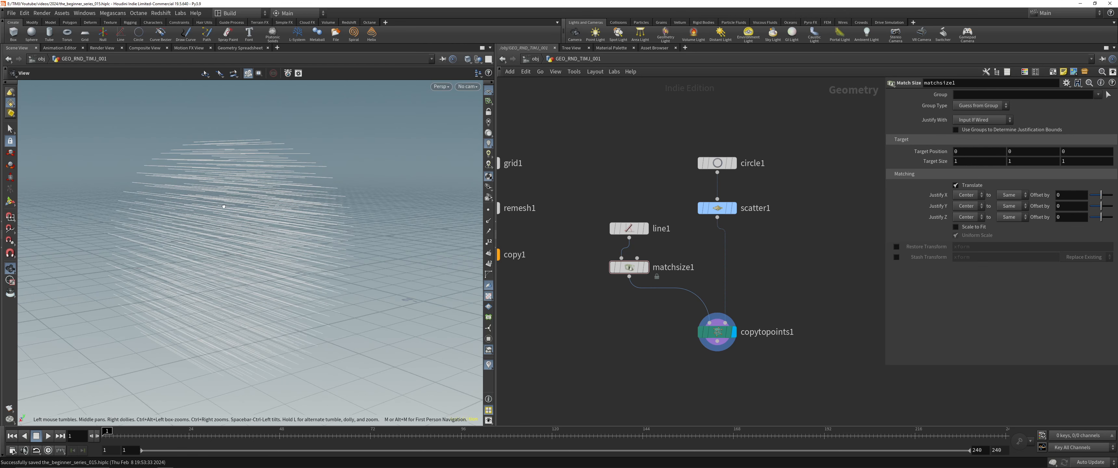
click(713, 161)
drag(999, 146, 989, 148)
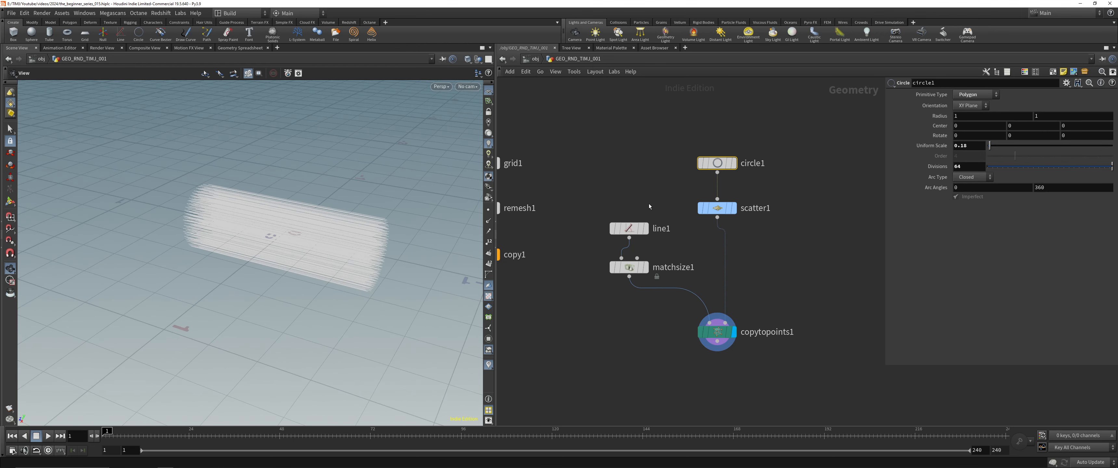
Step: Rearrange the network so copytopoints1 sits lower, between the line1 branch and the circle1 branch spread apart above it
drag(714, 332, 714, 353)
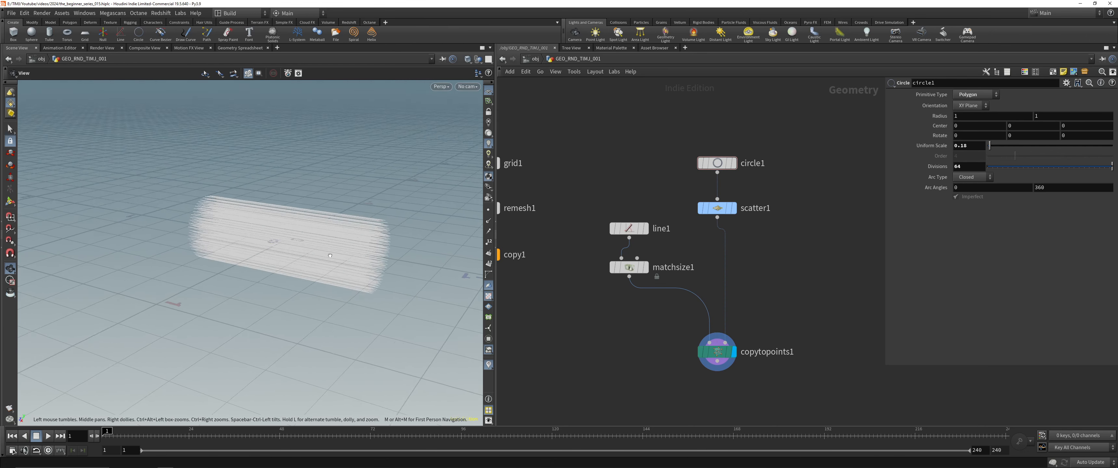
drag(369, 245, 370, 234)
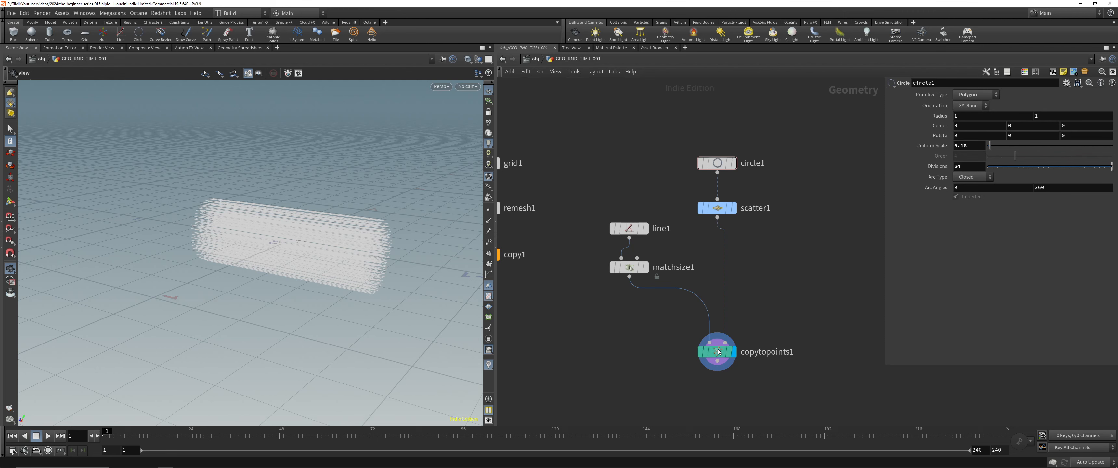
middle_drag(762, 315, 684, 276)
drag(658, 177, 721, 187)
click(721, 187)
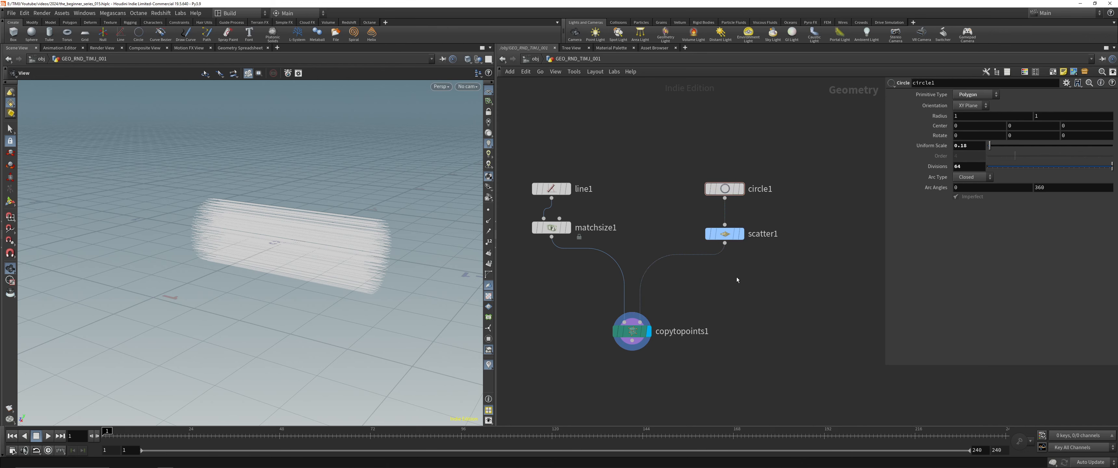
Step: Insert an Attribute Wrangle between scatter1 and copytopoints1 and load its Random Point Pscale preset
middle_drag(737, 277, 721, 287)
key(Tab)
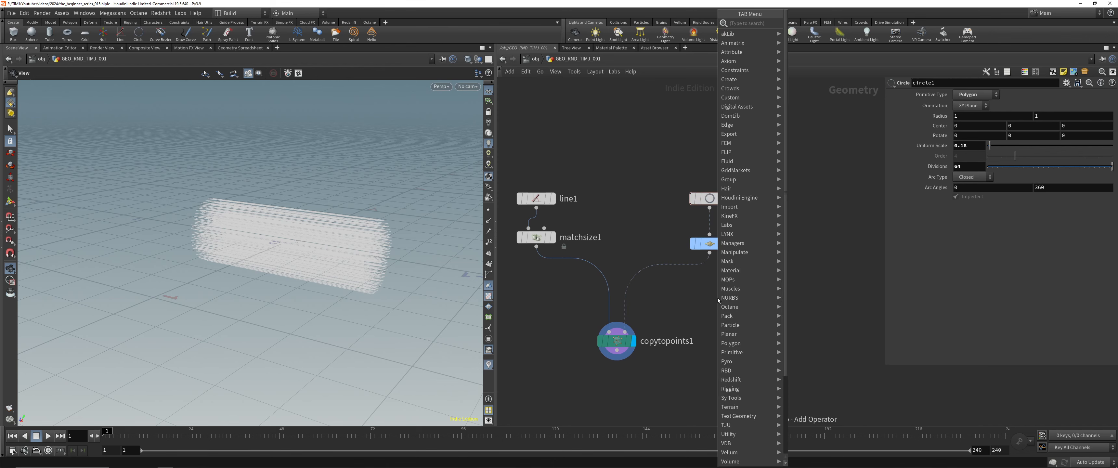
text(null)
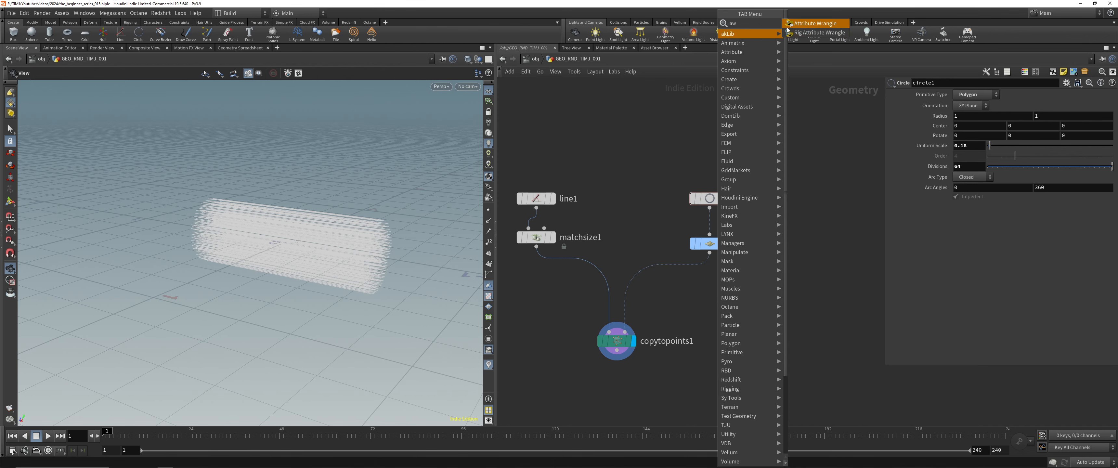
click(810, 23)
click(713, 283)
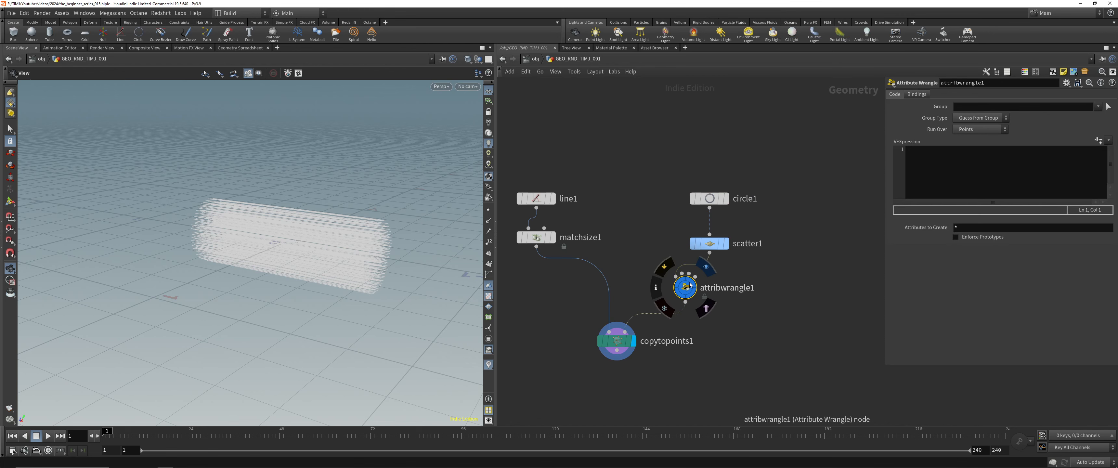
click(1066, 83)
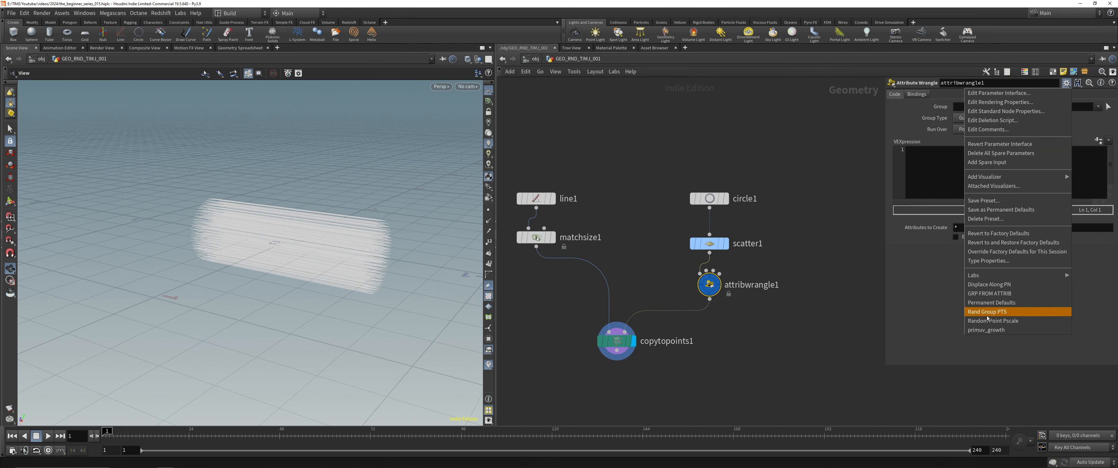
click(987, 320)
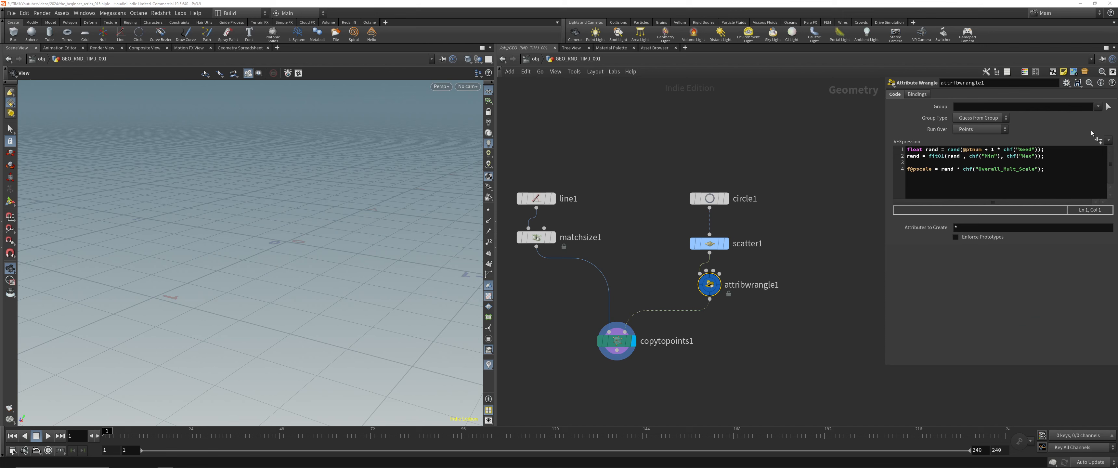
Step: Set the wrangle's Seed to 0.151, Min to 0.117, Max to 0.794 and Overall Mult Scale to 0.68
drag(987, 250, 1005, 249)
drag(987, 260, 1038, 260)
drag(987, 270, 1086, 277)
drag(1076, 281, 1001, 261)
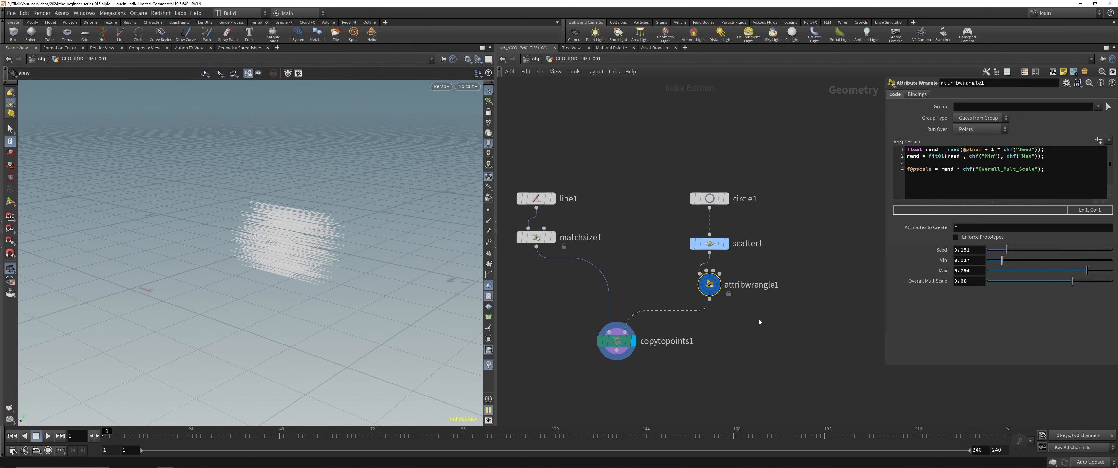
Step: Replace the Attribute Wrangle with an Attribute Randomize node between scatter1 and copytopoints1
key(Delete)
key(Tab)
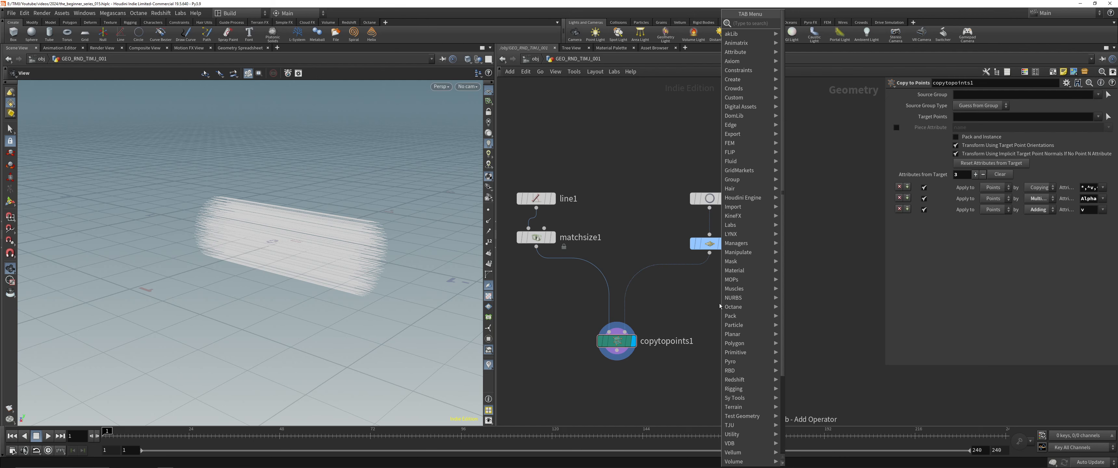
mouse_move(727, 299)
text(rand)
key(Up)
key(Up)
key(Return)
click(703, 278)
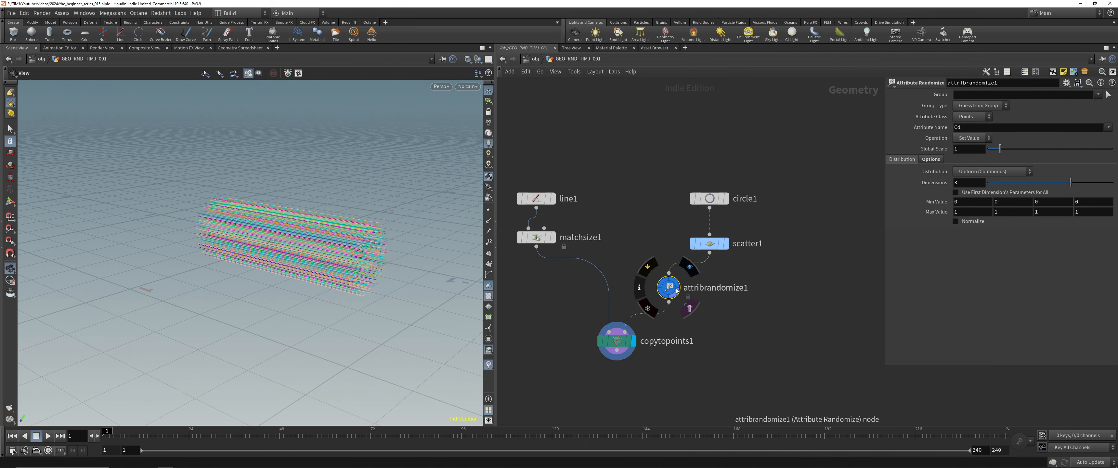
Step: Set the Attribute Randomize node's Attribute Name to pscale and save the scene
click(972, 126)
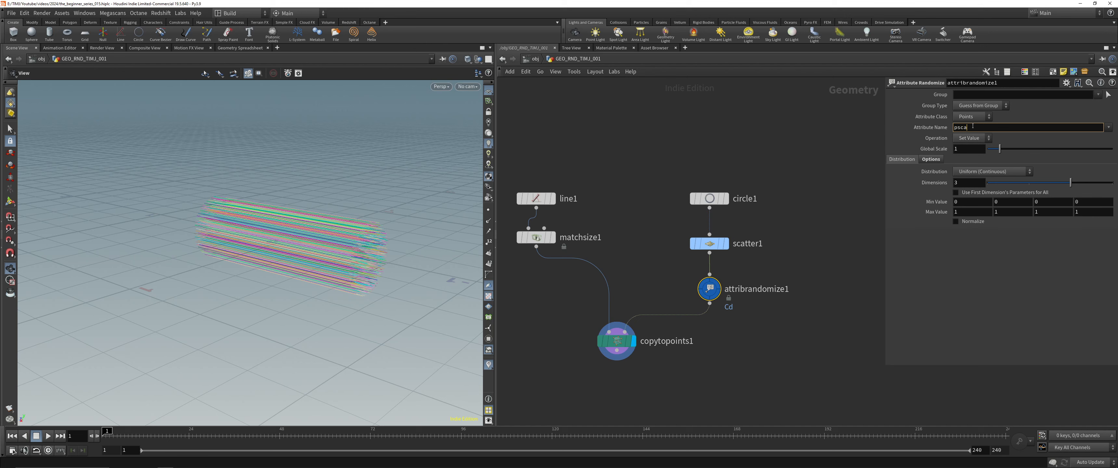
key(Return)
key(ctrl+s)
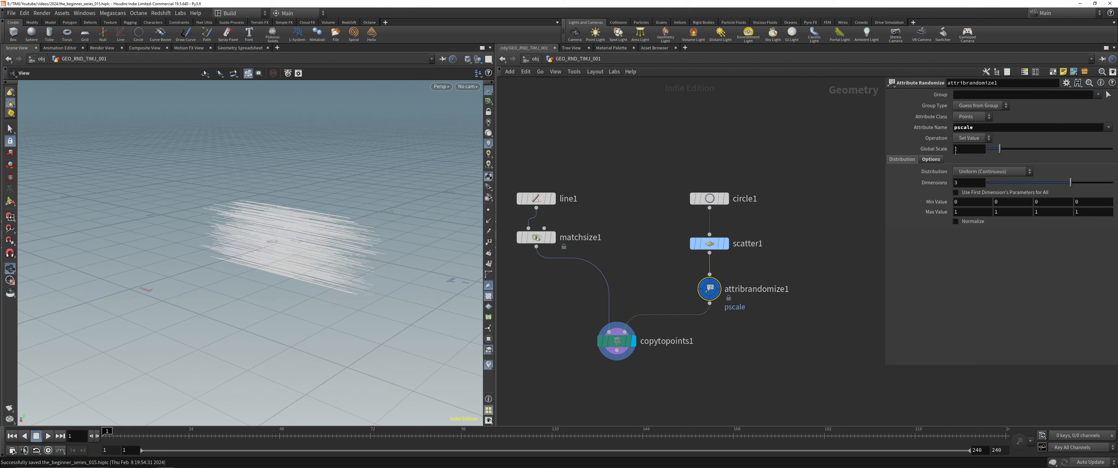
Step: Switch the distribution to Custom Ramp, delete the ramp's middle point and set the first point's value to 0.25
click(973, 174)
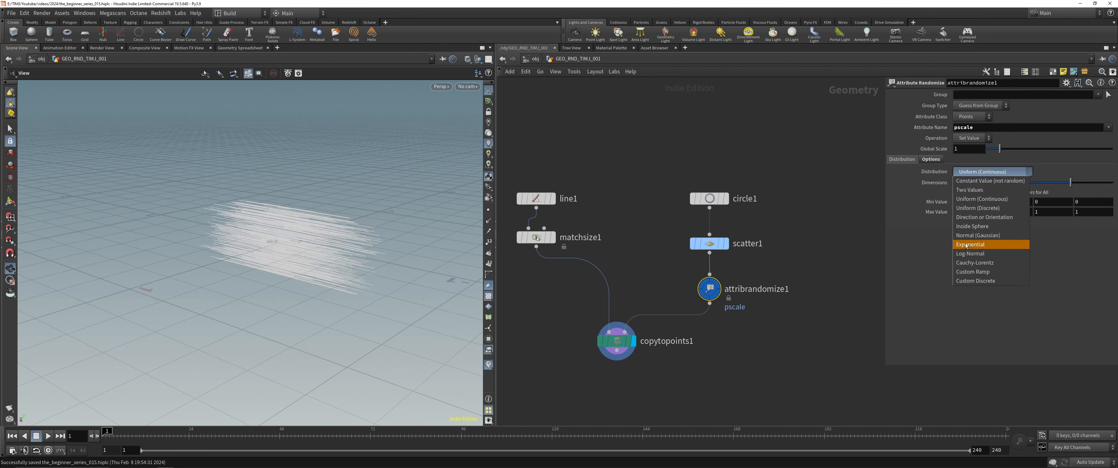
click(972, 280)
click(917, 238)
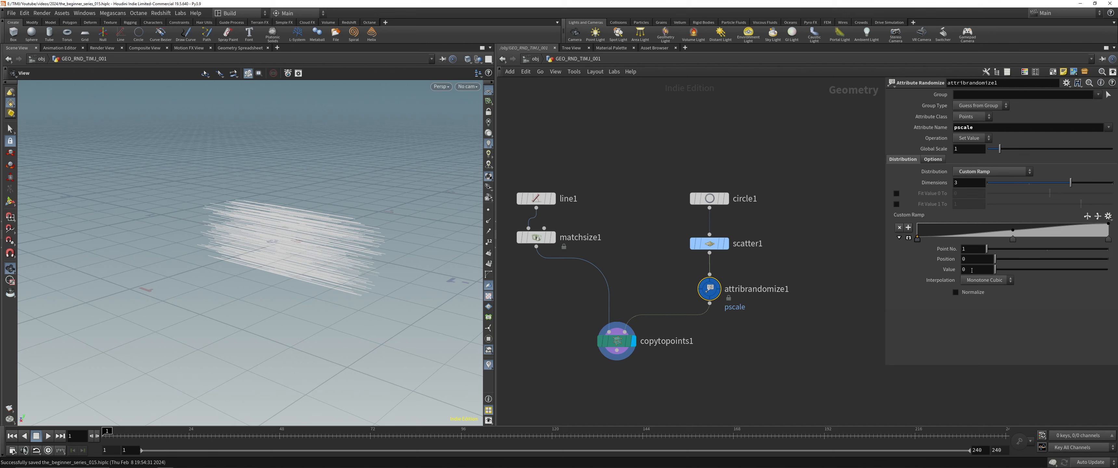
click(1013, 239)
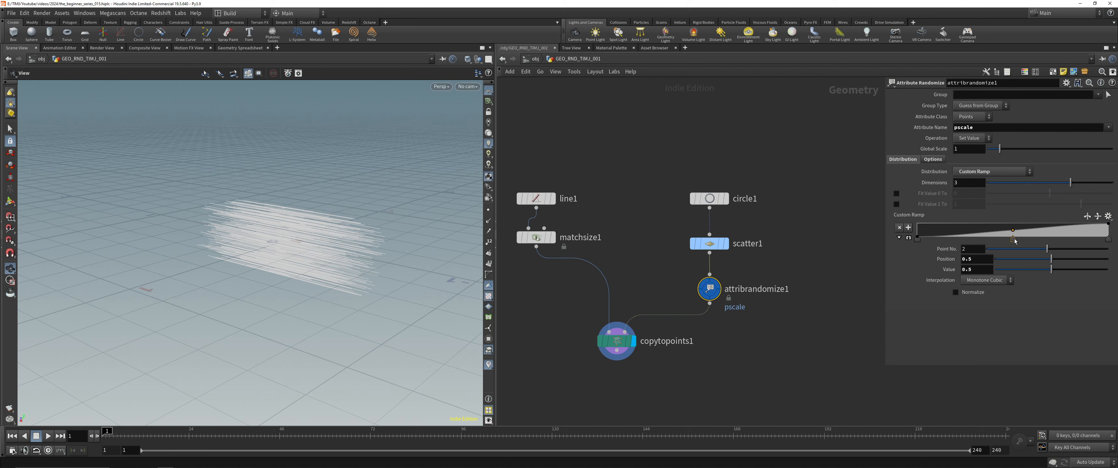
key(Delete)
click(917, 238)
click(968, 269)
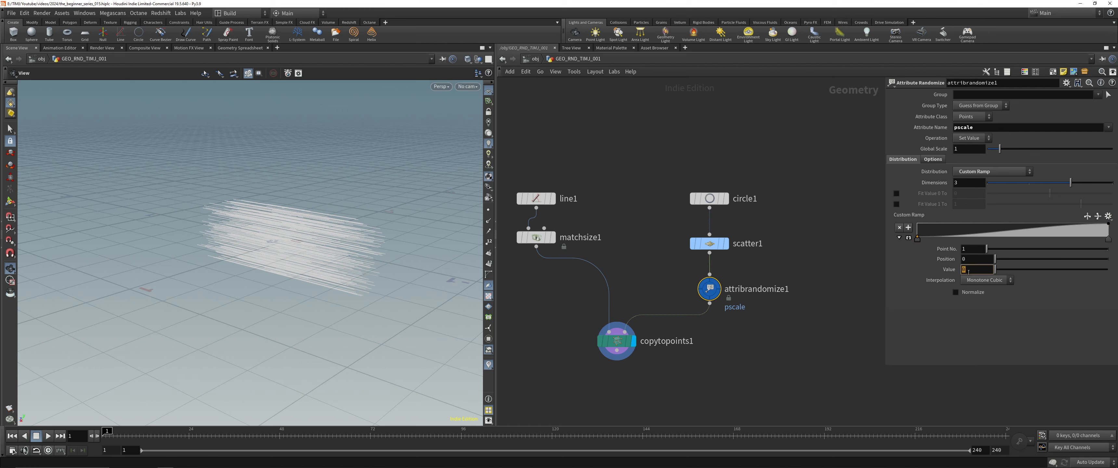
key(Return)
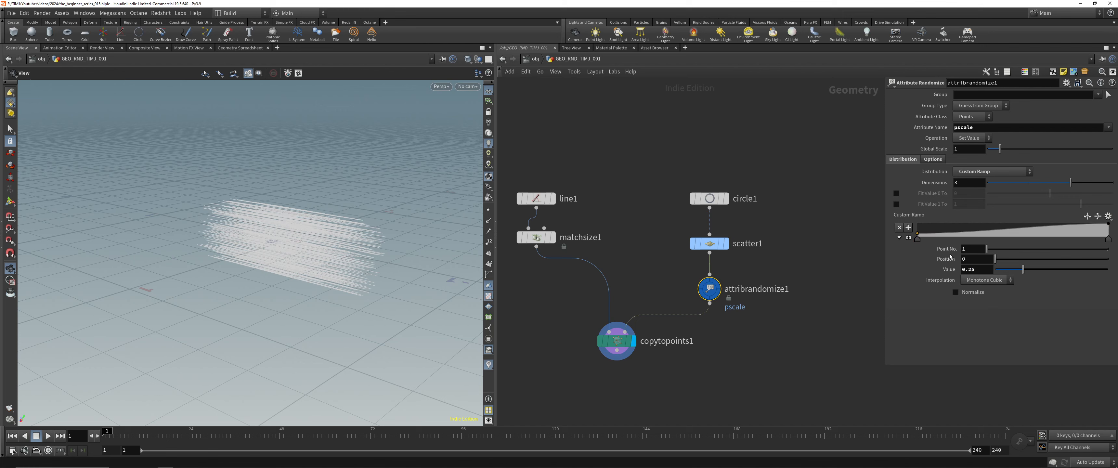
Step: Set attribrandomize1's Dimensions to 1, check its point attributes, and change its Global Seed to 5.94
click(1108, 239)
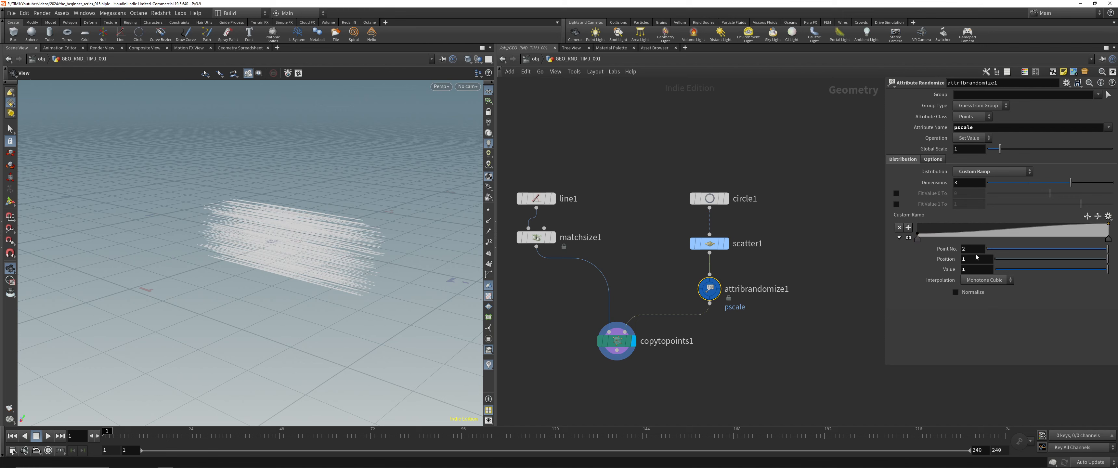
click(998, 182)
middle_click(717, 287)
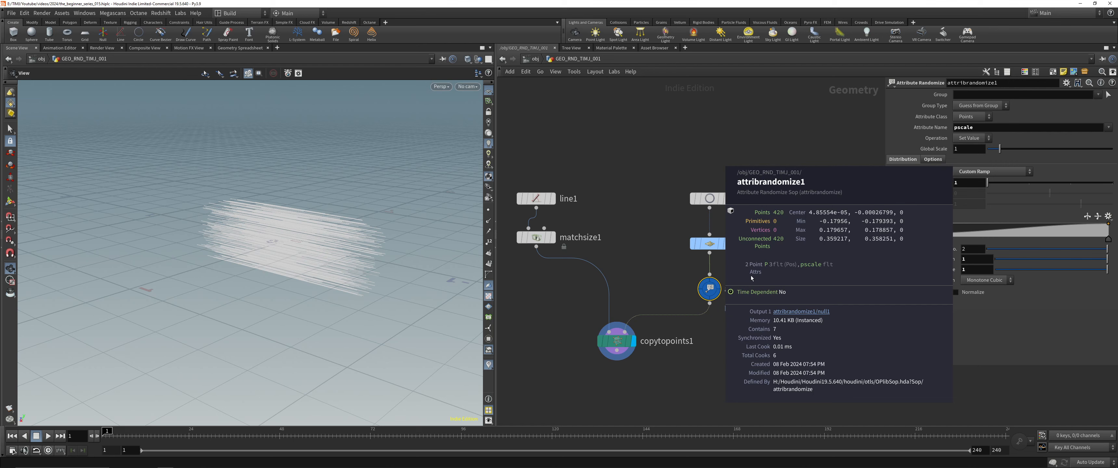
click(938, 160)
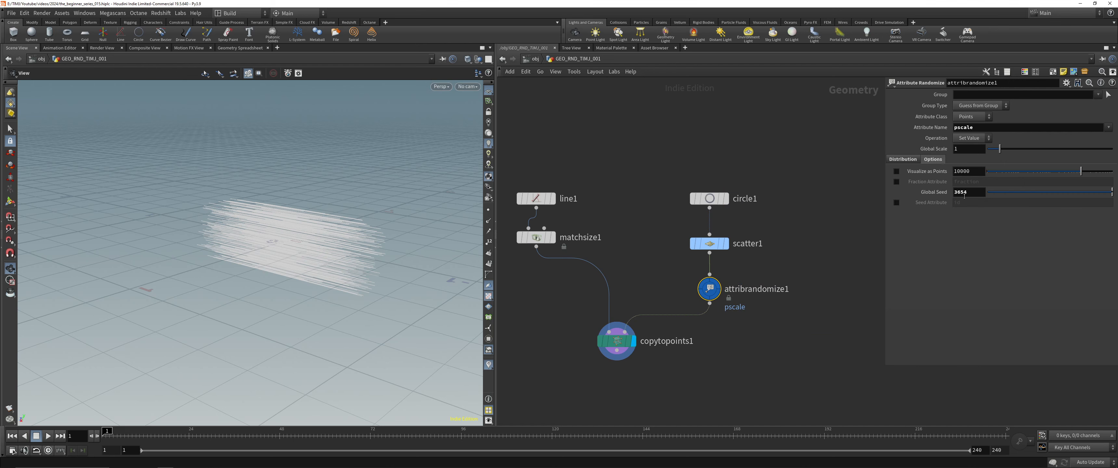
drag(1111, 192, 1062, 200)
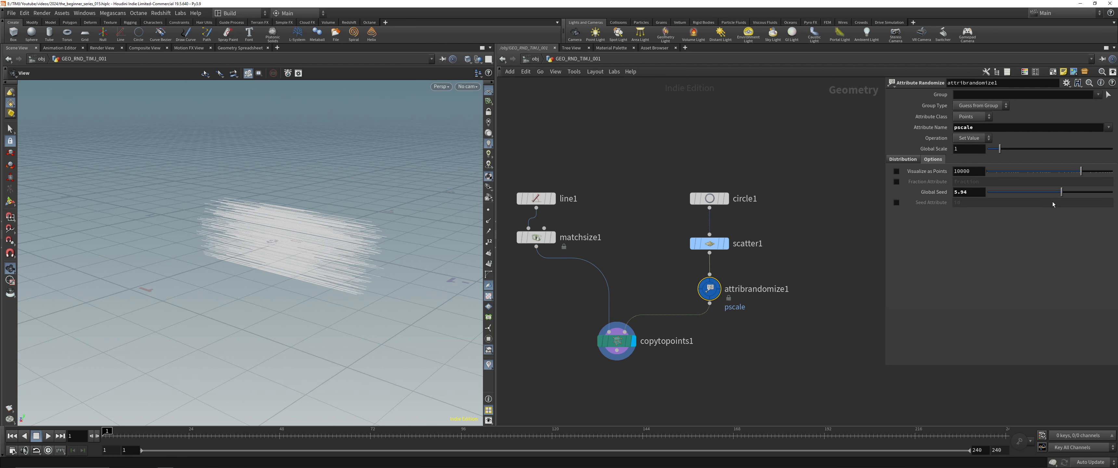
Step: Append a Resample node directly below copytopoints1 and make it the displayed node
middle_drag(520, 290, 563, 218)
click(488, 211)
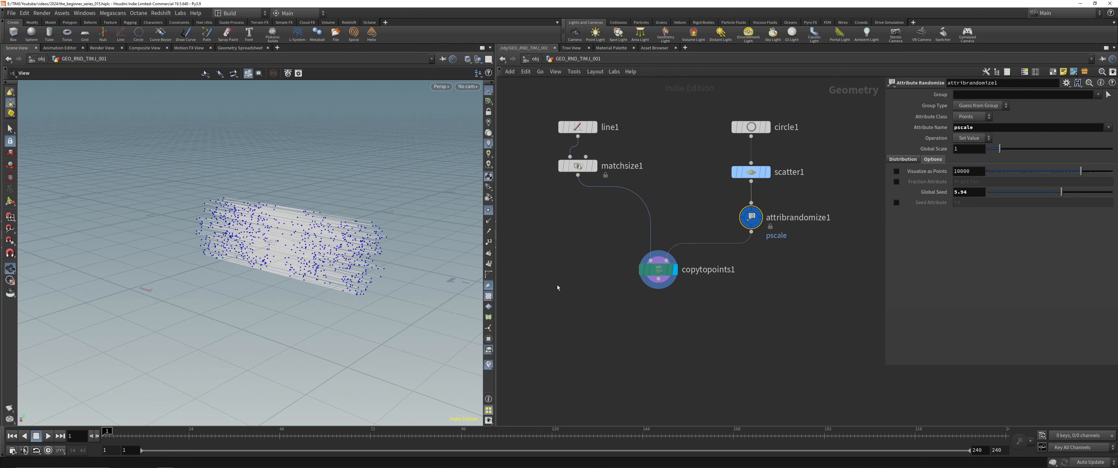
drag(647, 287, 658, 326)
text(res)
key(Return)
click(622, 337)
drag(355, 183, 386, 217)
scroll(384, 160, up, 4)
click(488, 210)
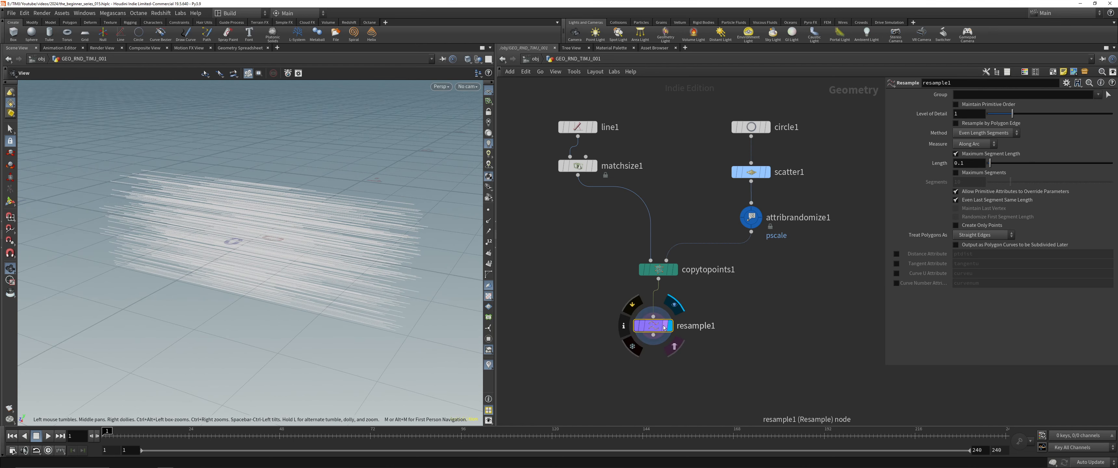
drag(664, 328, 669, 330)
Step: Show the points in the viewport and set resample1's maximum segment Length to 0.025
drag(341, 238, 328, 238)
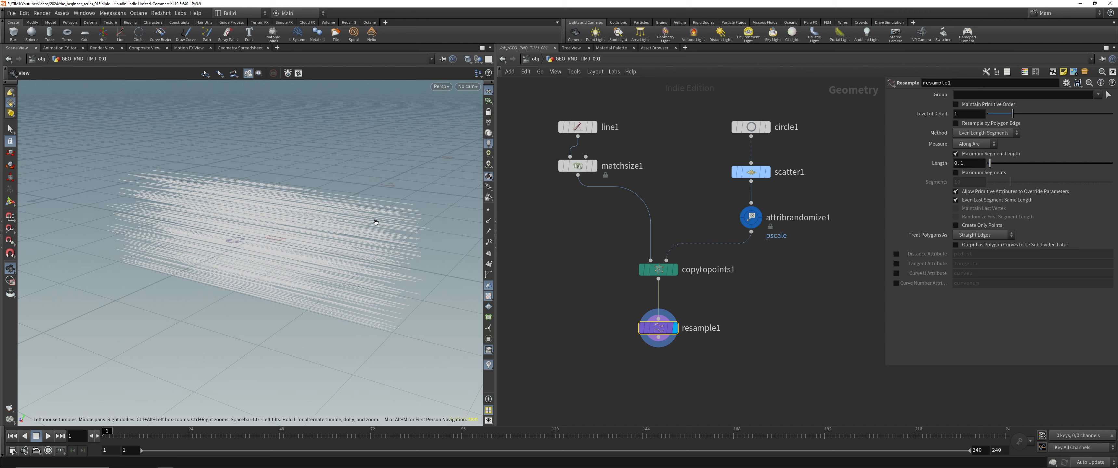
drag(616, 293, 710, 376)
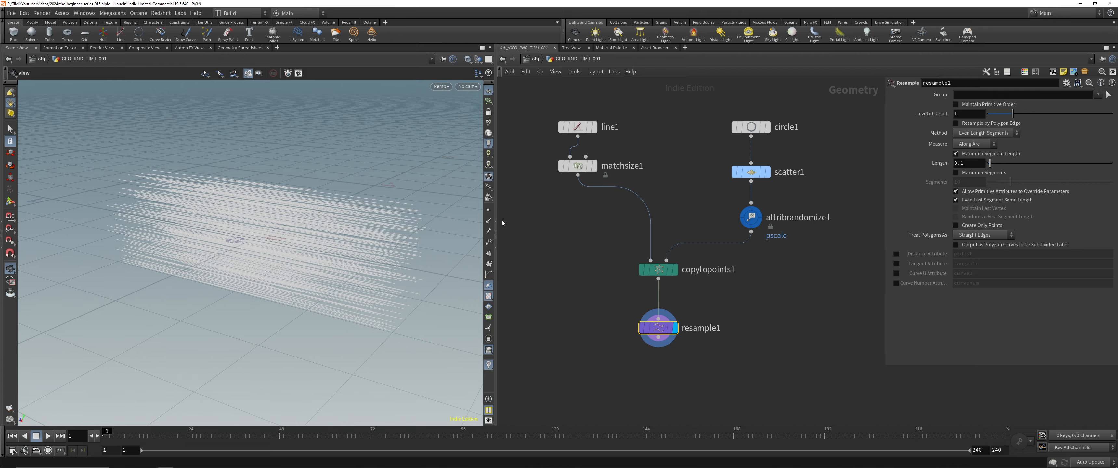
click(488, 210)
drag(363, 243, 404, 212)
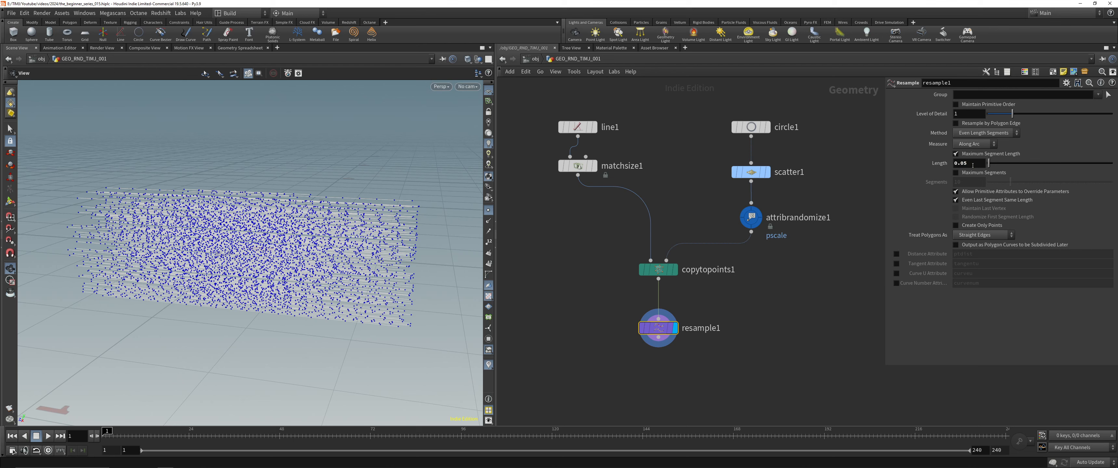
click(972, 165)
key(BackSpace)
text(25)
key(Return)
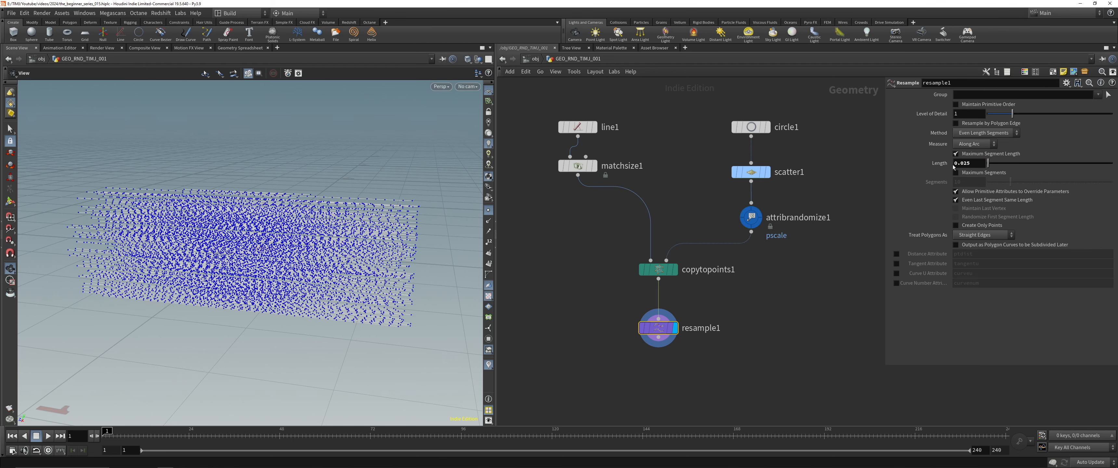
key(alt+Tab)
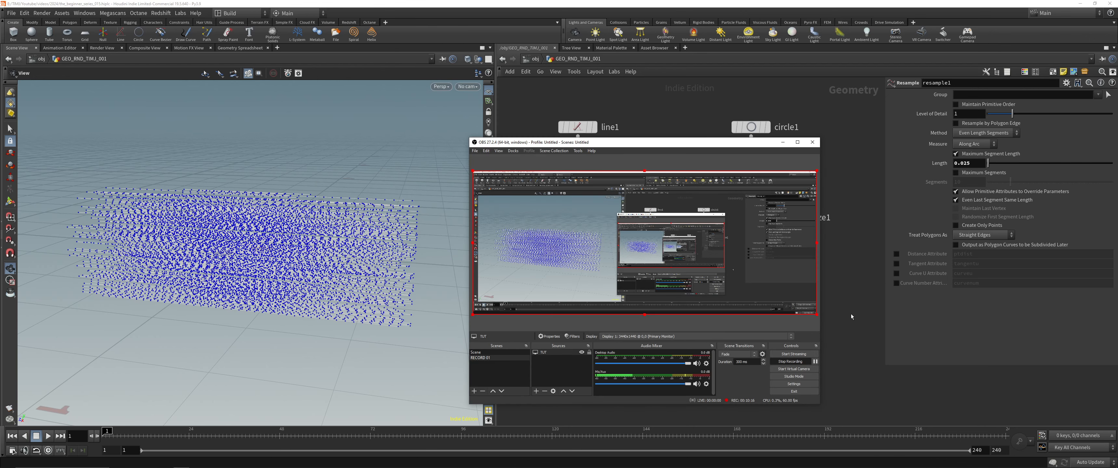
key(alt+Tab)
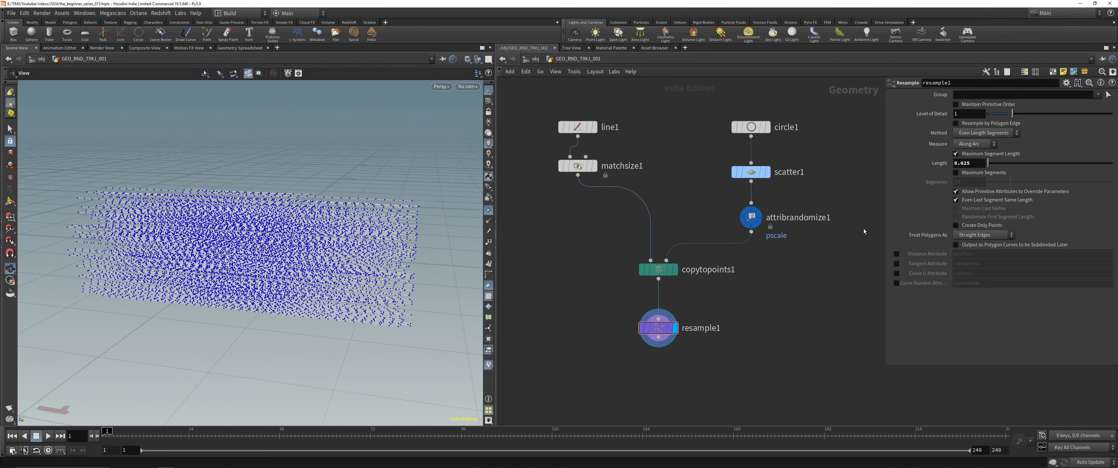
Step: Enable resample1's Curve U Attribute output as curveu and save the scene
click(896, 274)
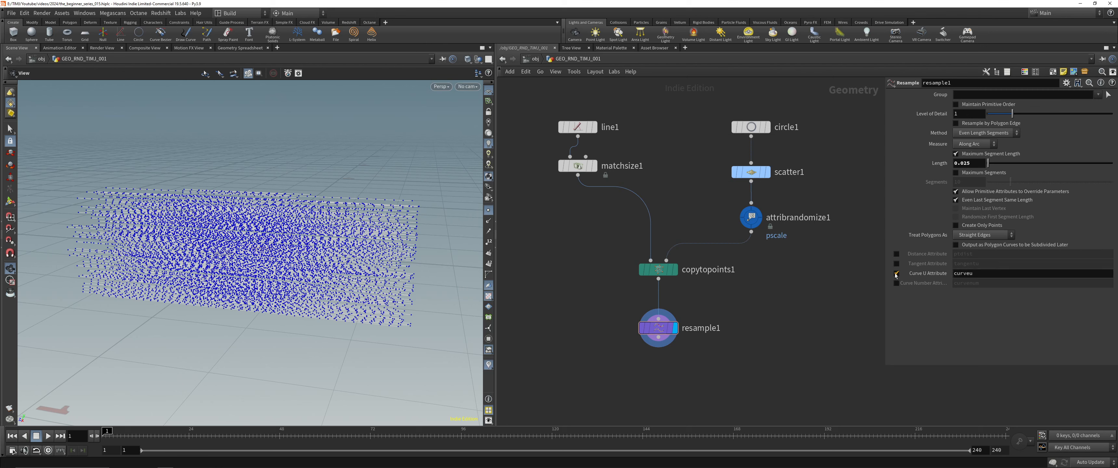
key(ctrl+s)
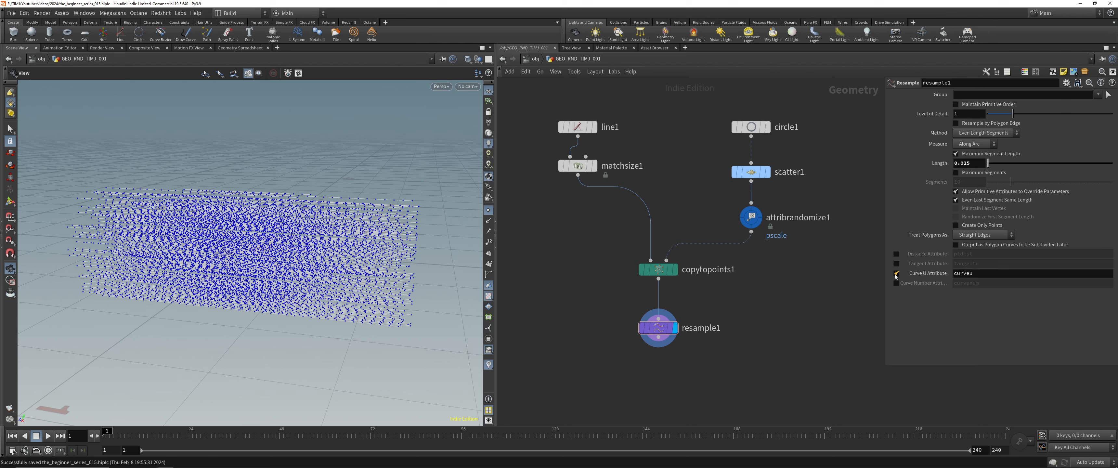
Step: Add a Null node below resample1 and connect resample1's output to it
middle_drag(605, 304, 603, 256)
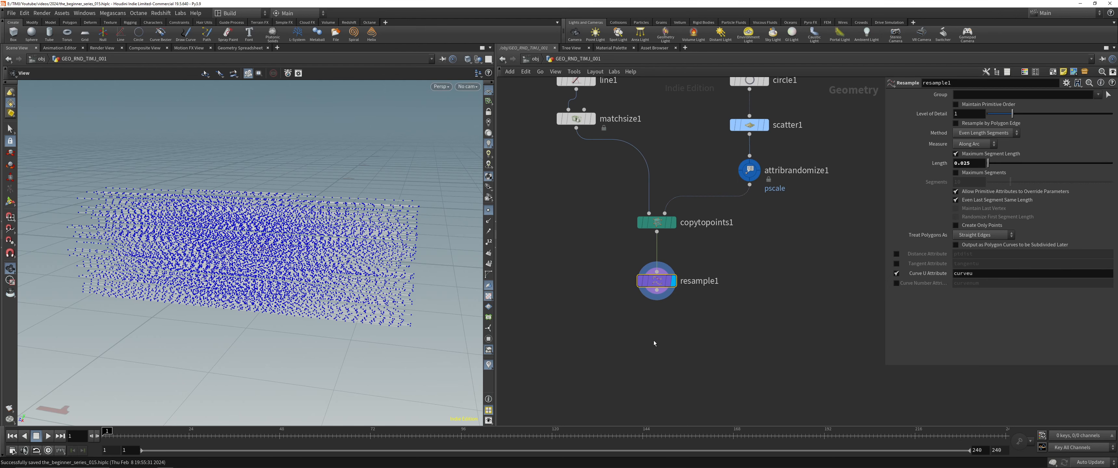
key(Tab)
text(null)
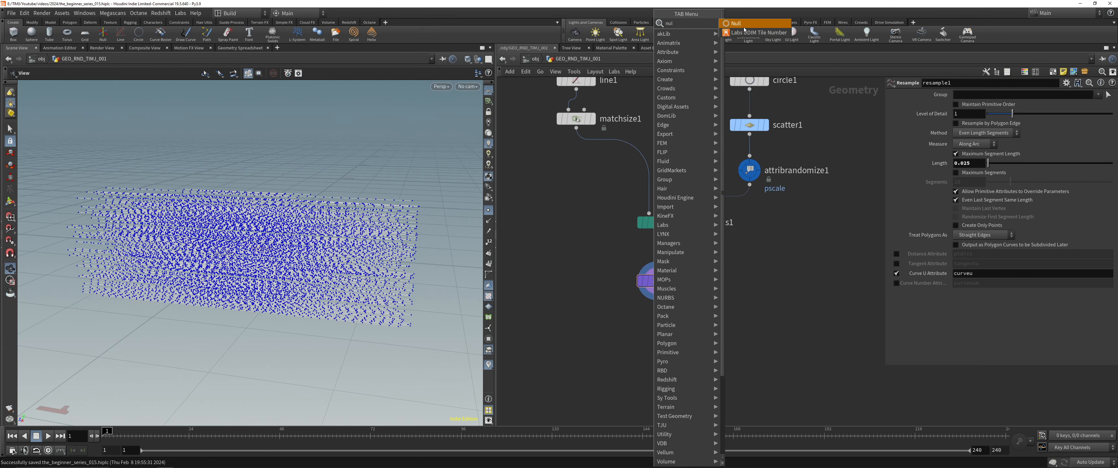
key(Return)
click(656, 347)
drag(656, 290, 657, 332)
Step: Make the Null the displayed node and rename it OUT_LINES
click(683, 347)
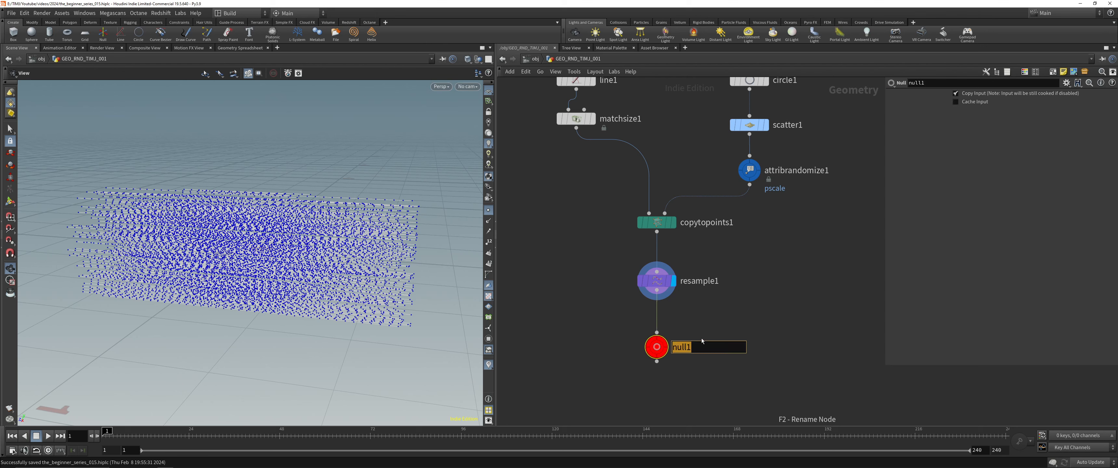
click(576, 366)
click(663, 342)
click(682, 346)
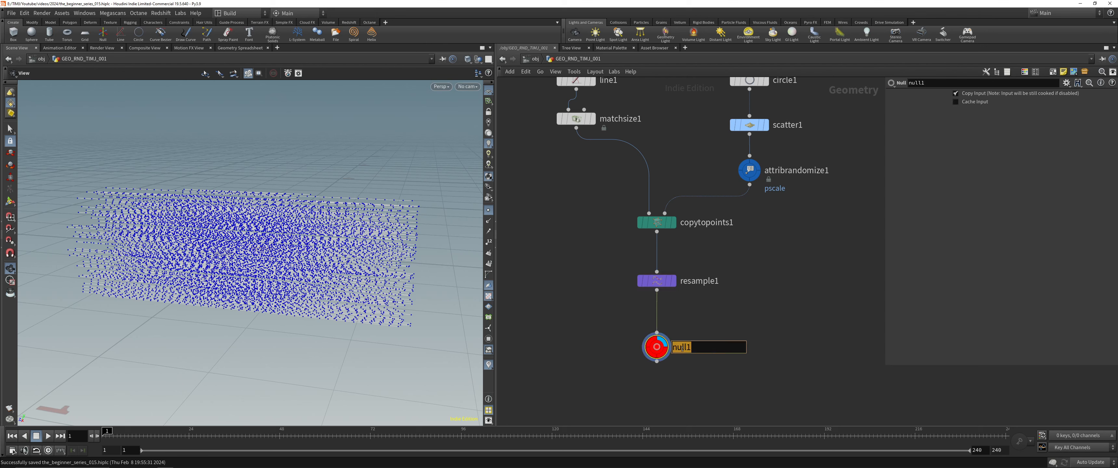
text(OUT_LINES)
key(Return)
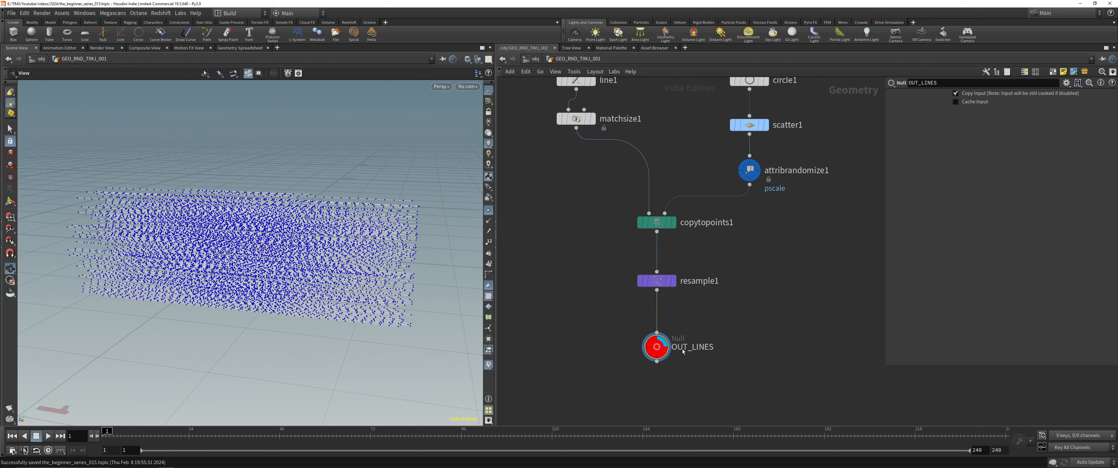
Step: Display resample1 with point markers hidden and inspect its node info for the point attributes
click(656, 290)
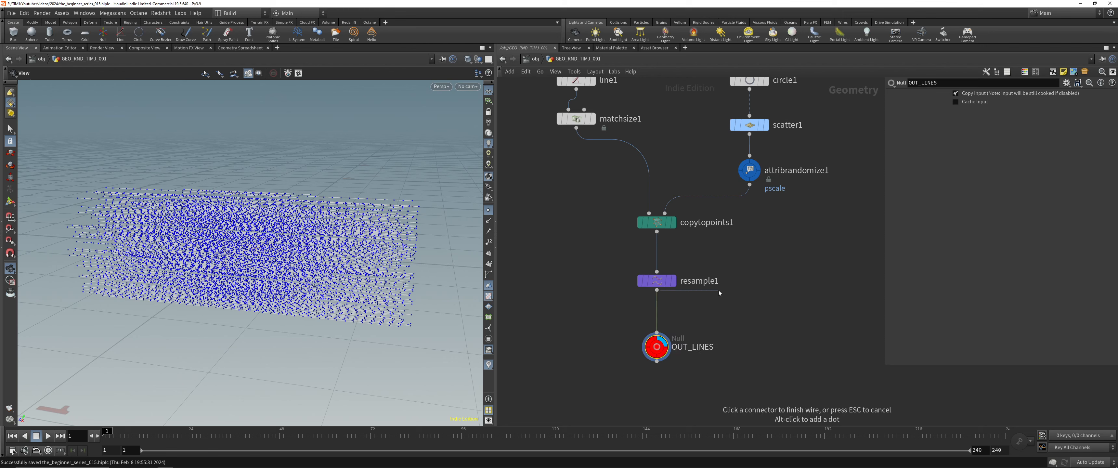
key(Escape)
drag(624, 302, 717, 271)
key(r)
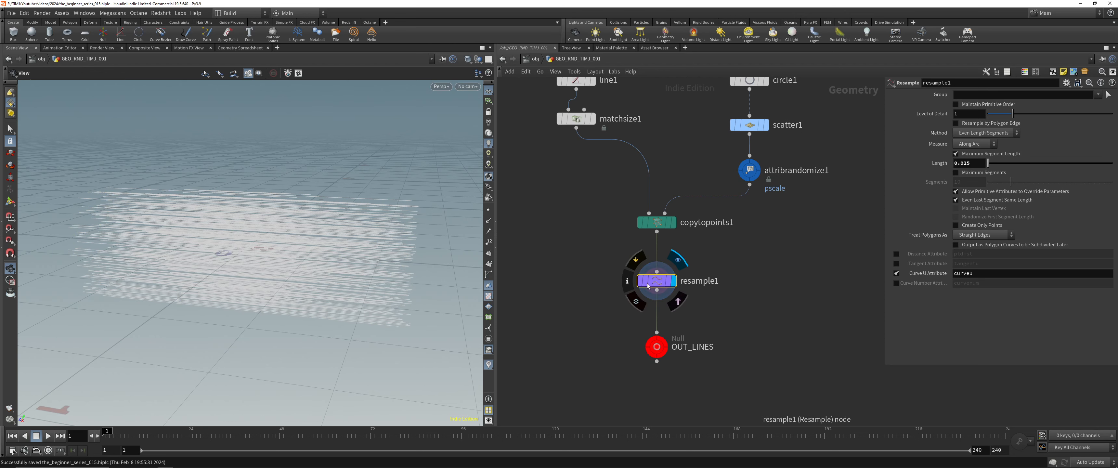
click(627, 282)
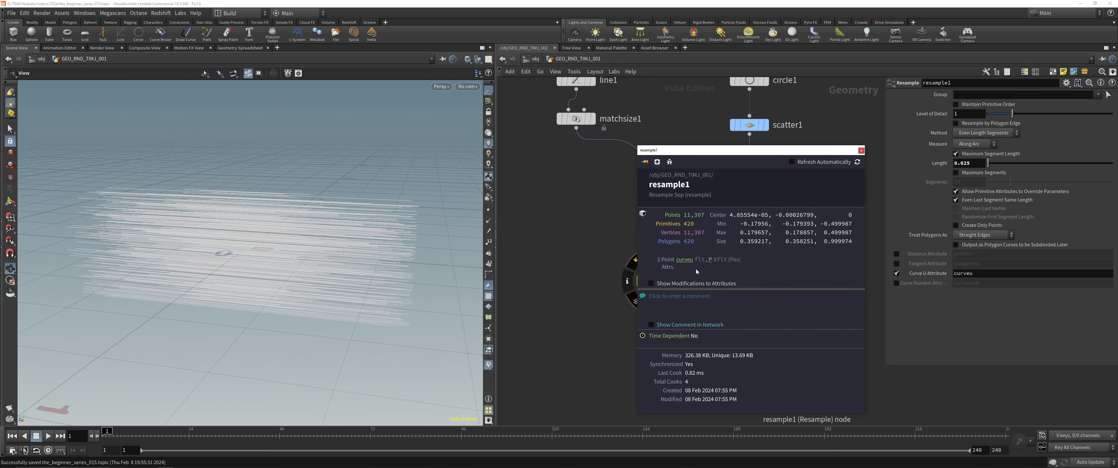
click(860, 150)
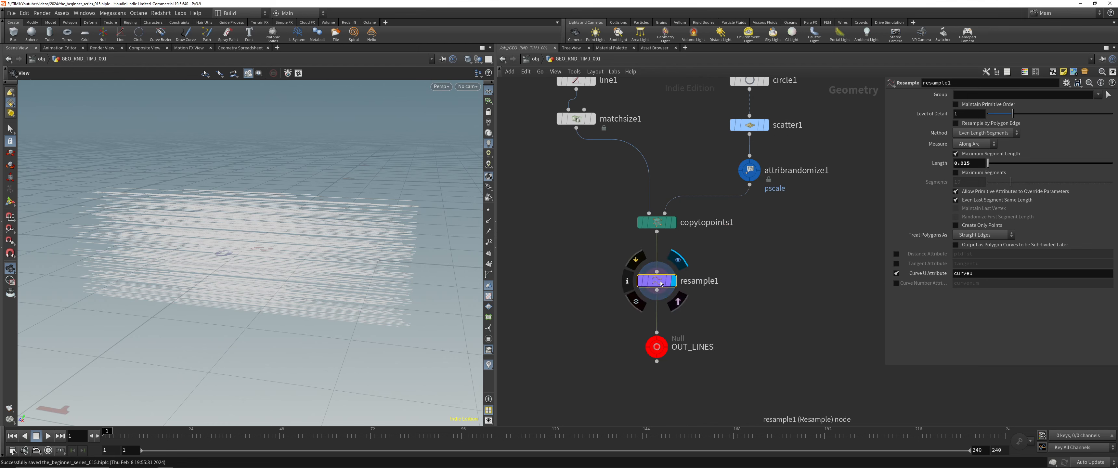
Step: Visualize resample1's curveu point attribute as colours on the lines from the node's info
click(628, 283)
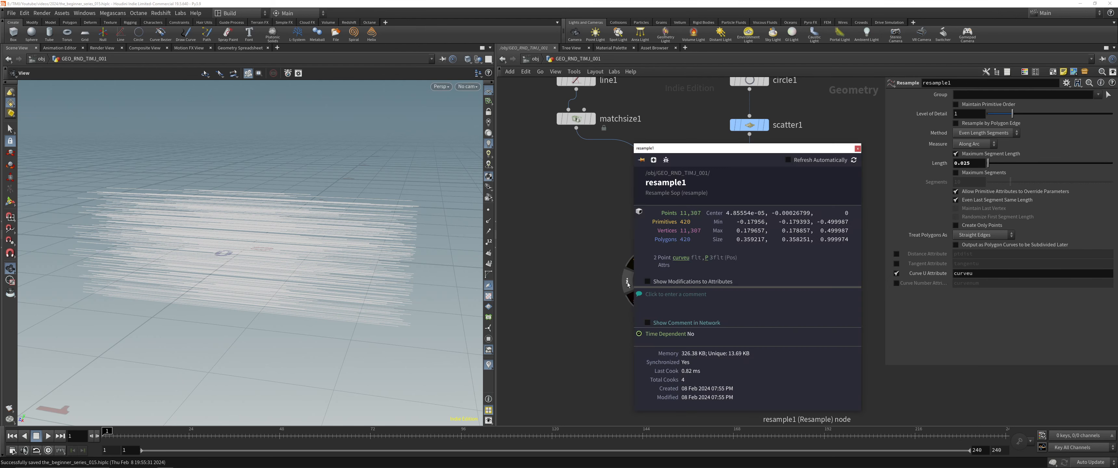
click(681, 257)
drag(396, 235, 381, 231)
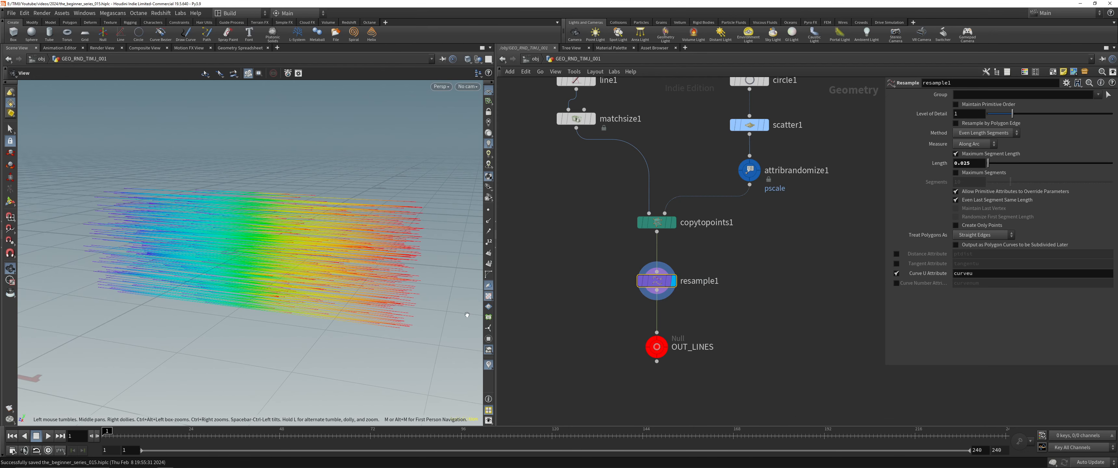
Step: Open the curveu visualizer's settings and apply the White to Red preset to its color ramp
click(489, 367)
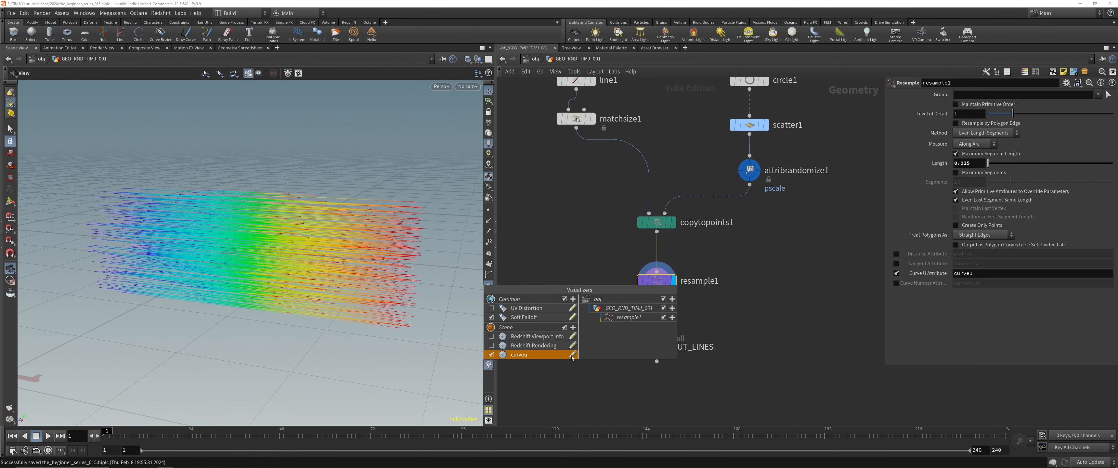
click(489, 367)
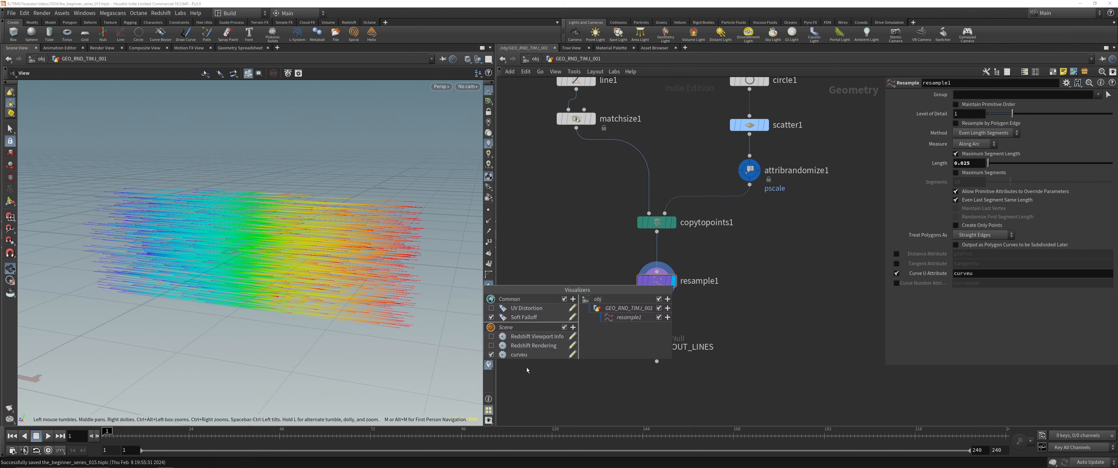
click(571, 355)
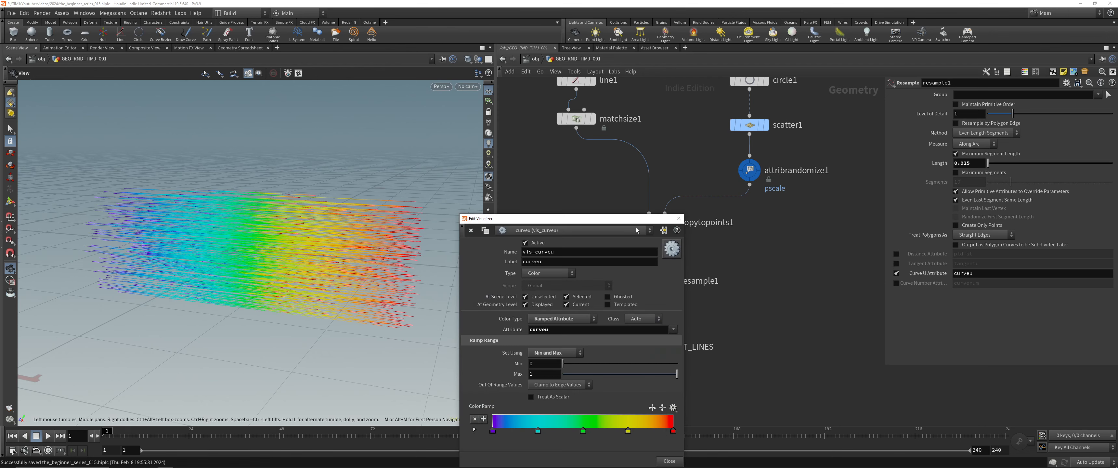
drag(665, 223, 731, 116)
click(767, 302)
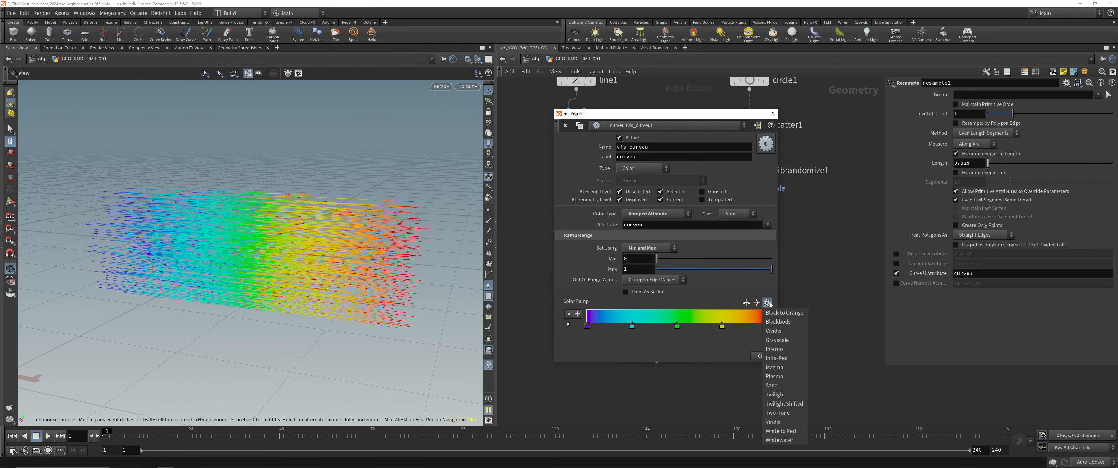
click(780, 431)
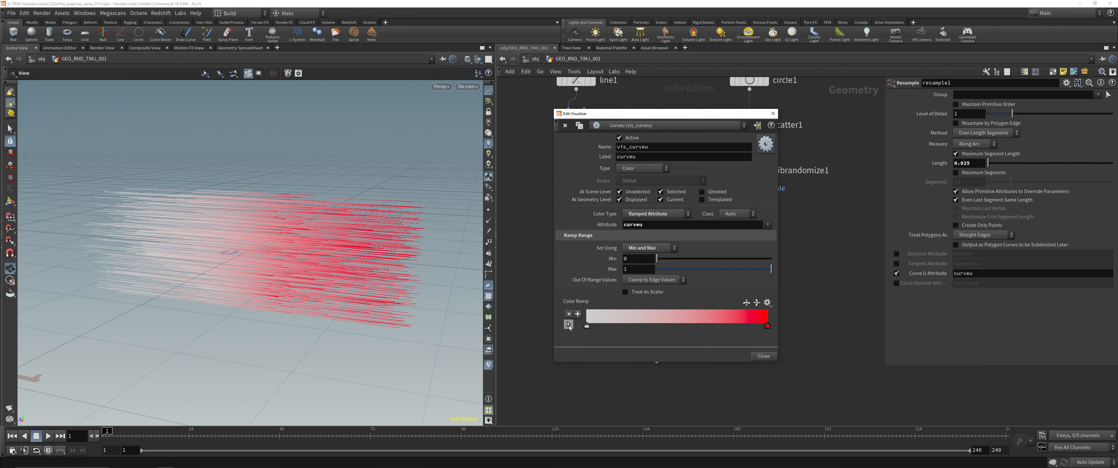
Step: Move the ramp's white point to the middle and add a new point at position 0
click(586, 326)
click(656, 345)
text(0.)
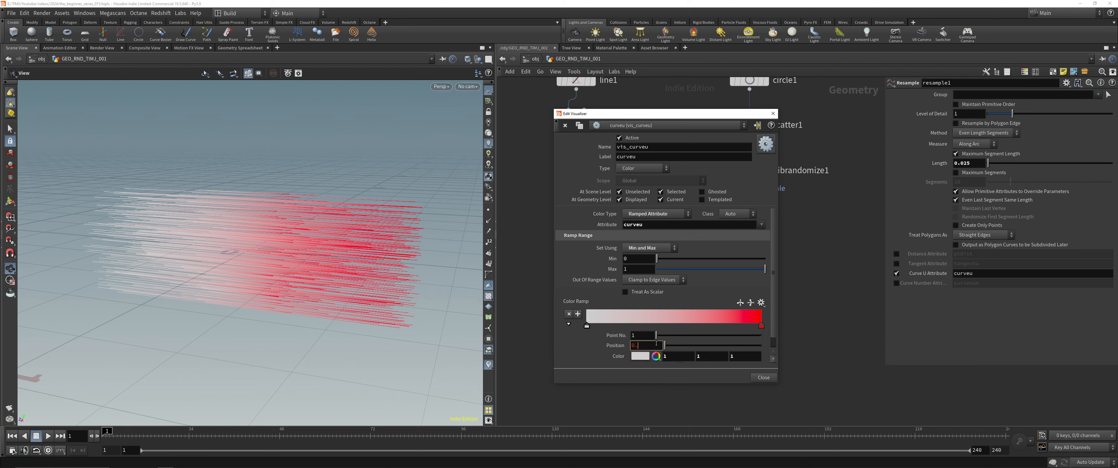
text(025)
key(Return)
drag(589, 320, 584, 320)
Step: Colour the ramp's start point blue with RGB values 0, 0, 1 and save the scene
click(674, 356)
text(0)
key(Return)
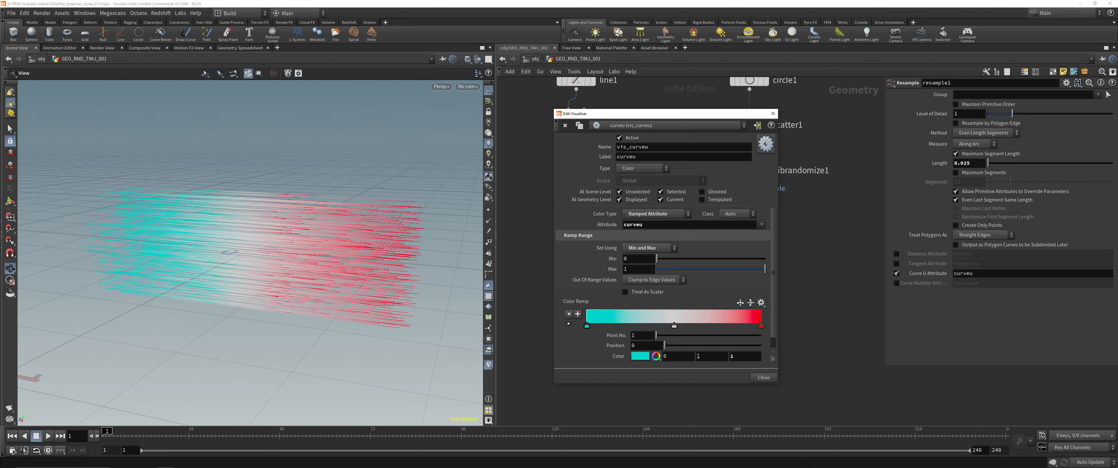
click(698, 356)
text(0)
key(Return)
click(763, 377)
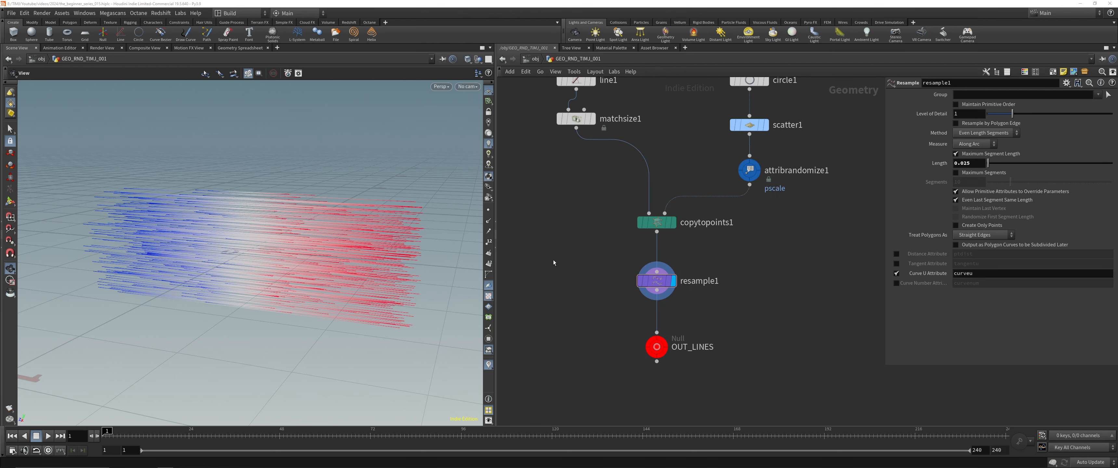
alt+drag(89, 275, 110, 277)
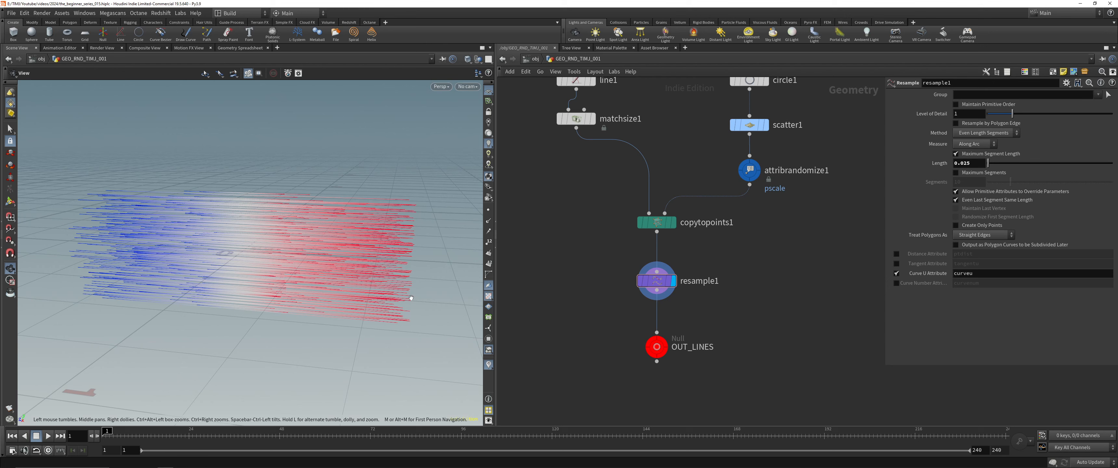
key(ctrl+s)
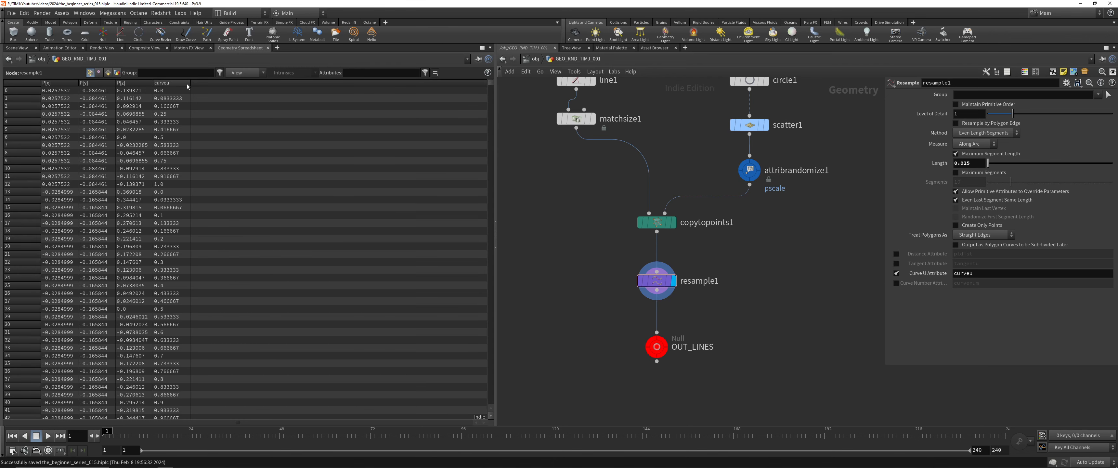
Step: Sort resample1's points by curveu in the Geometry Spreadsheet and compare the highest and lowest values with the coloured lines
click(172, 82)
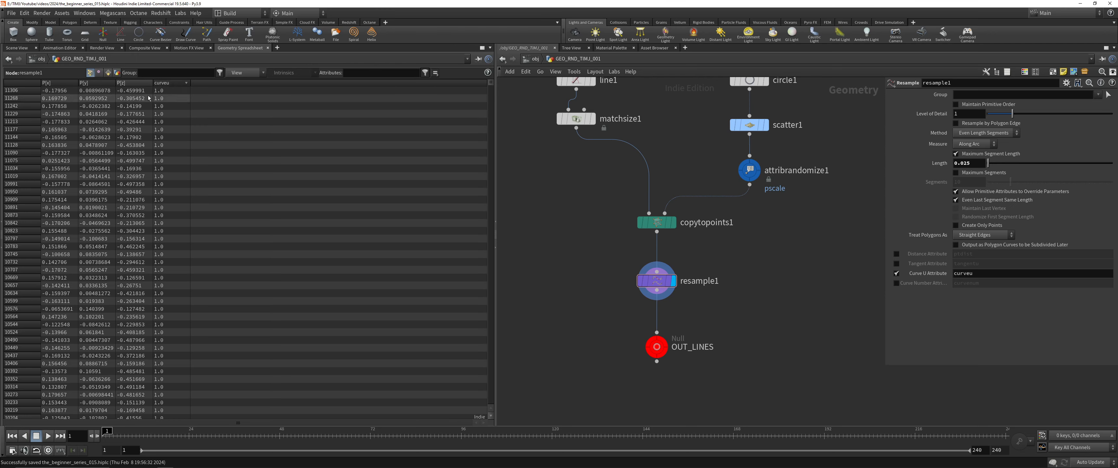
drag(490, 85, 511, 416)
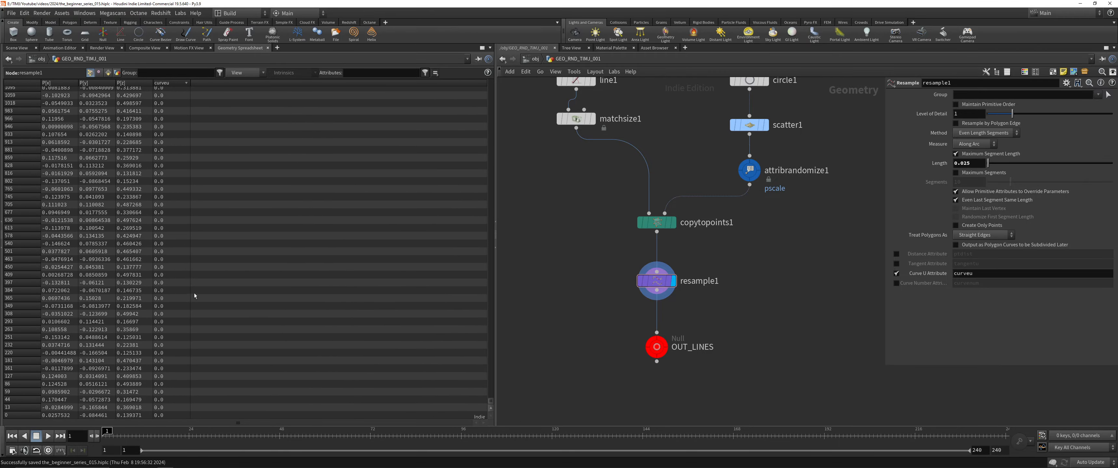
click(15, 48)
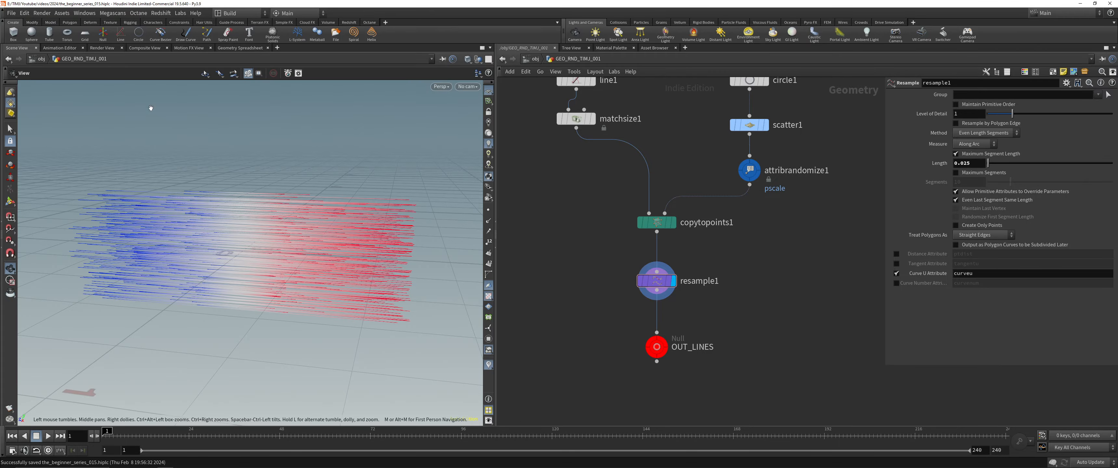
drag(149, 107, 313, 218)
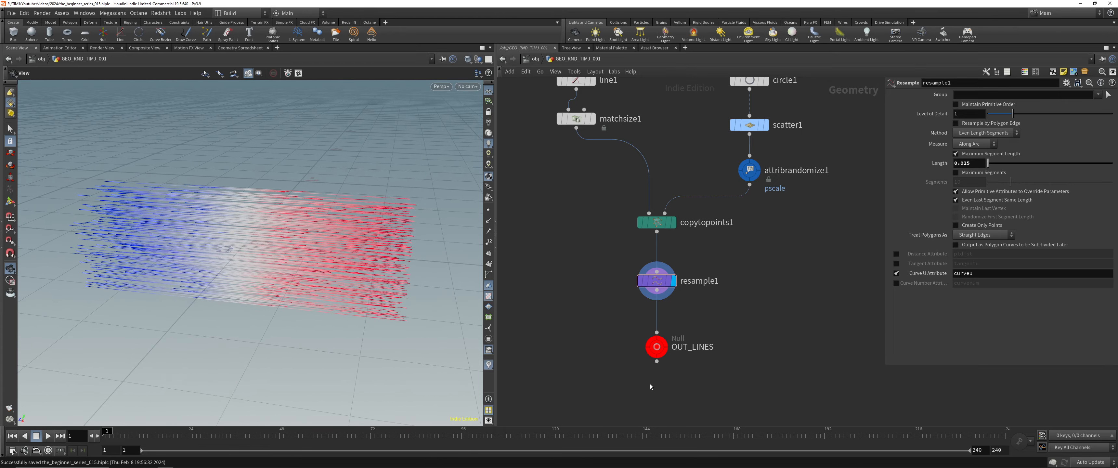
Step: Display the OUT_LINES Null without the curveu colouring and save the scene
click(656, 347)
key(r)
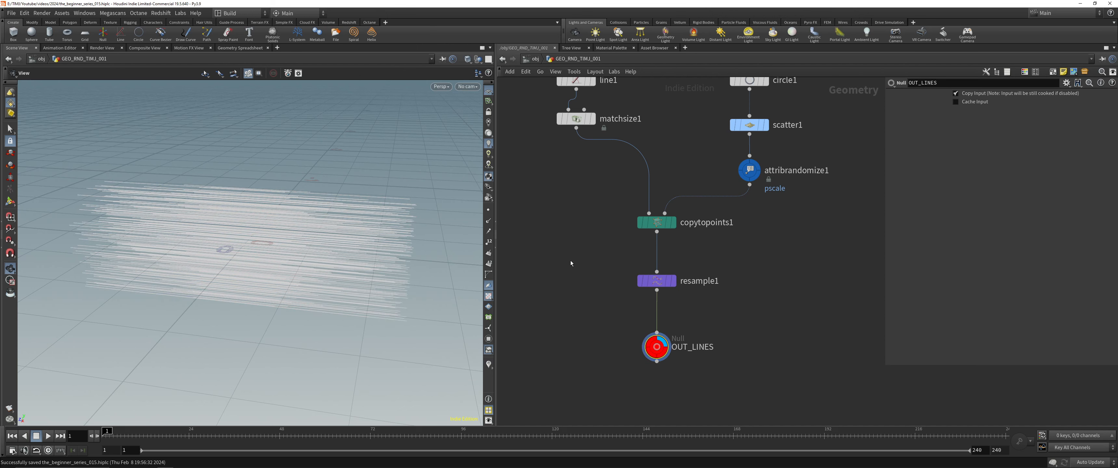
key(ctrl+s)
Step: Open the pscale randomization settings of attribrandomize1
scroll(570, 251, down, 4)
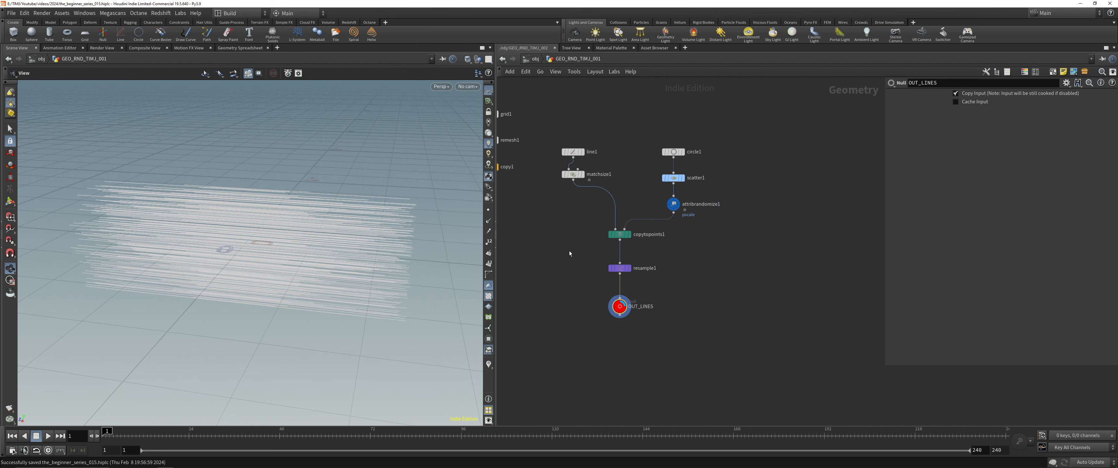
click(667, 207)
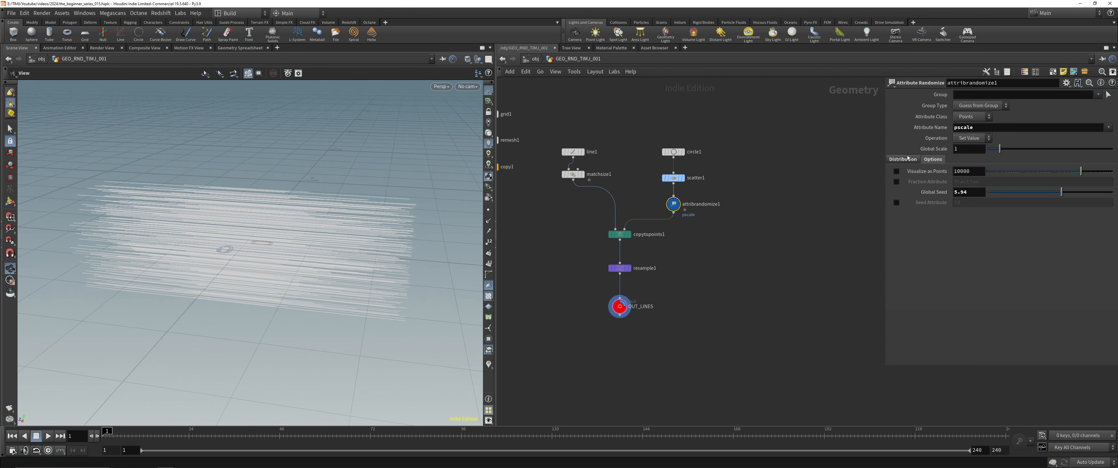